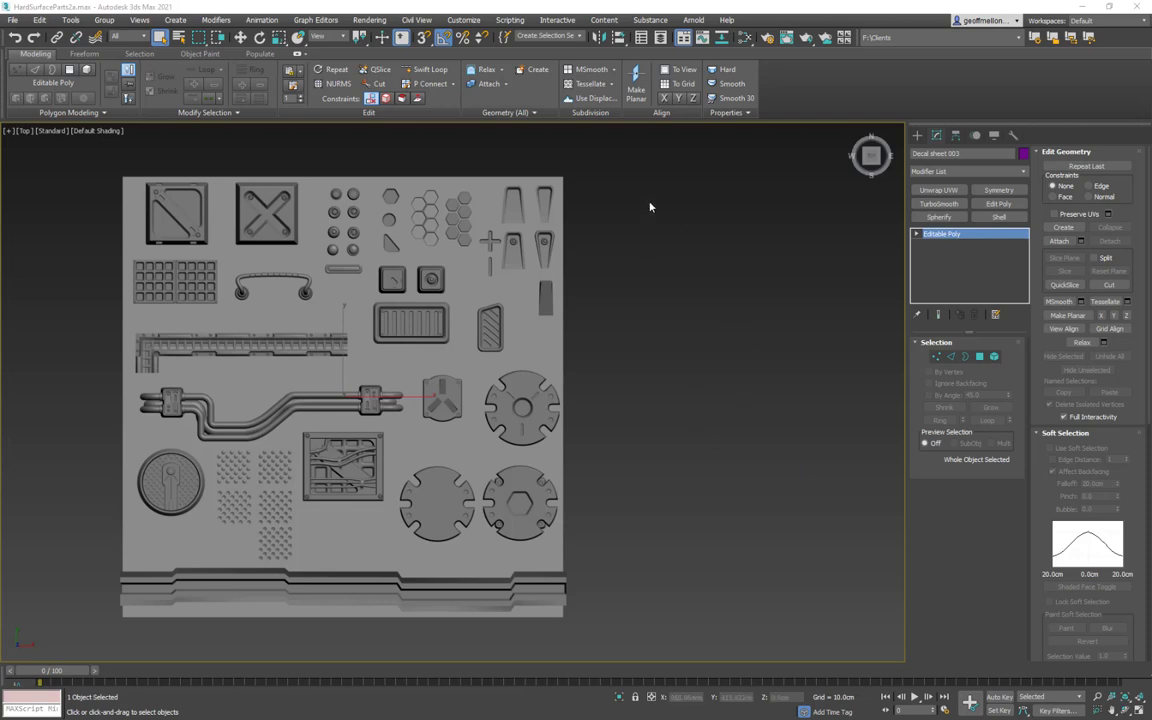
Duplicate the whole decal sheet with all its parts beside the original
{"action": "left_click_drag", "start_coordinate": [613, 163], "coordinate": [26, 635]}
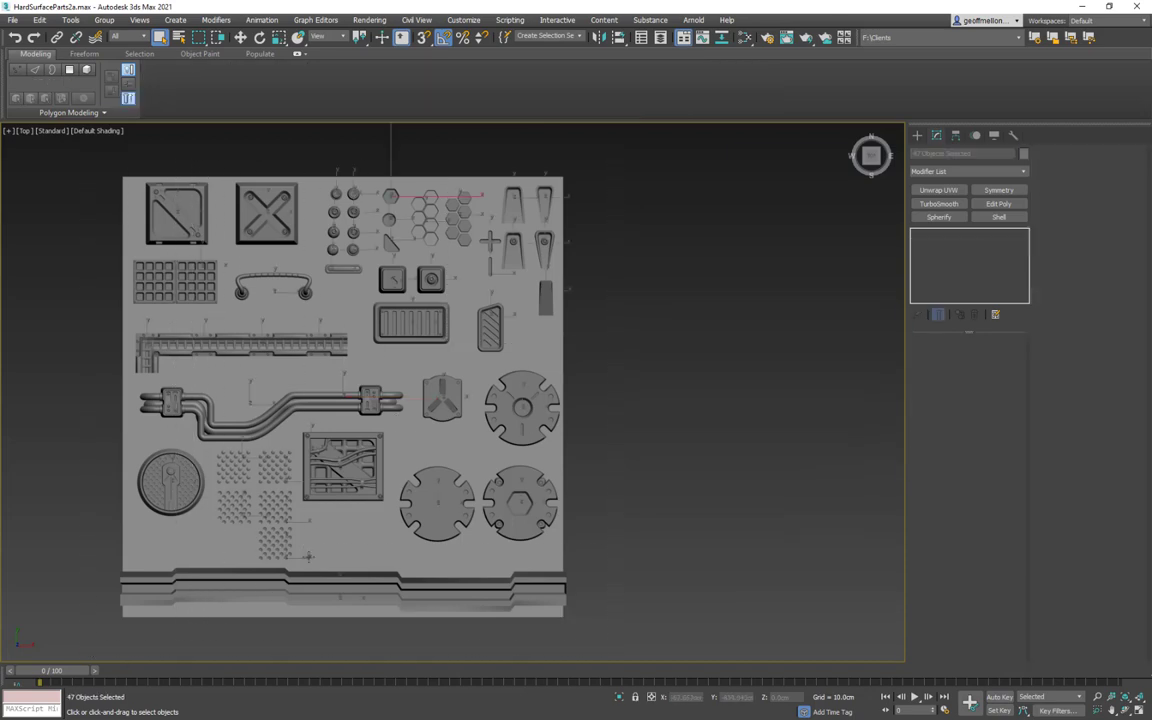
{"action": "key", "text": "w"}
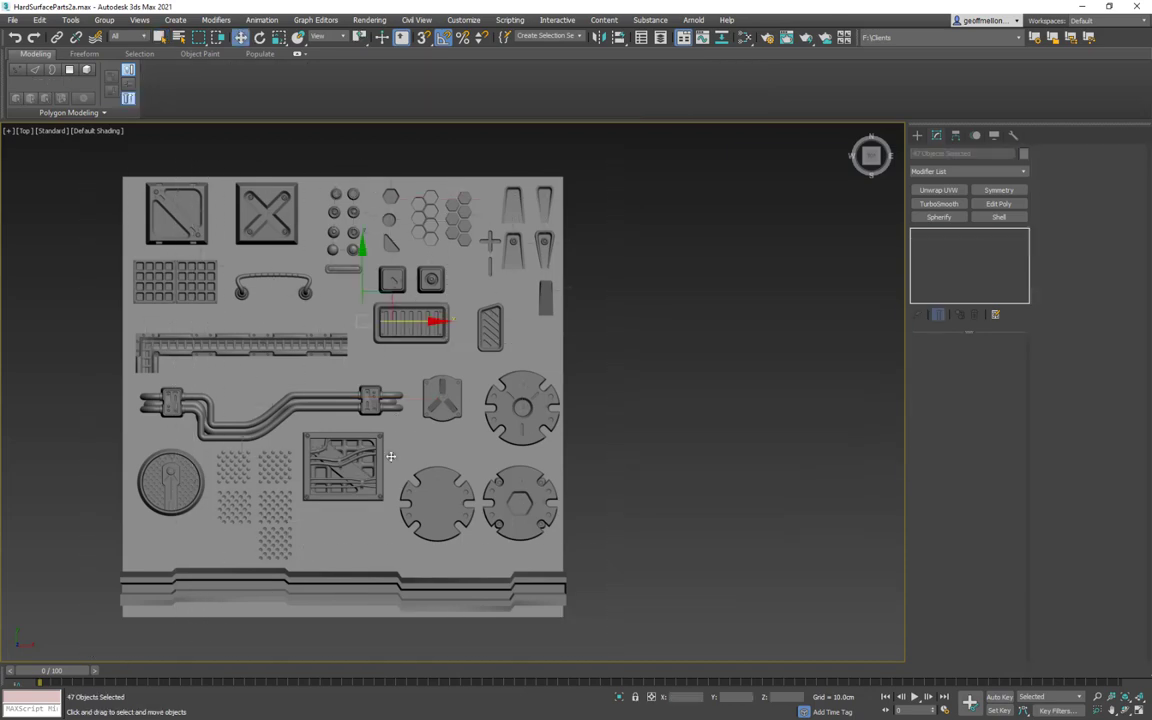
{"action": "mouse_move", "coordinate": [411, 322]}
{"action": "left_mouse_down", "text": "shift"}
{"action": "mouse_move", "coordinate": [886, 328]}
{"action": "mouse_move", "coordinate": [868, 328]}
{"action": "left_mouse_up", "text": "shift"}
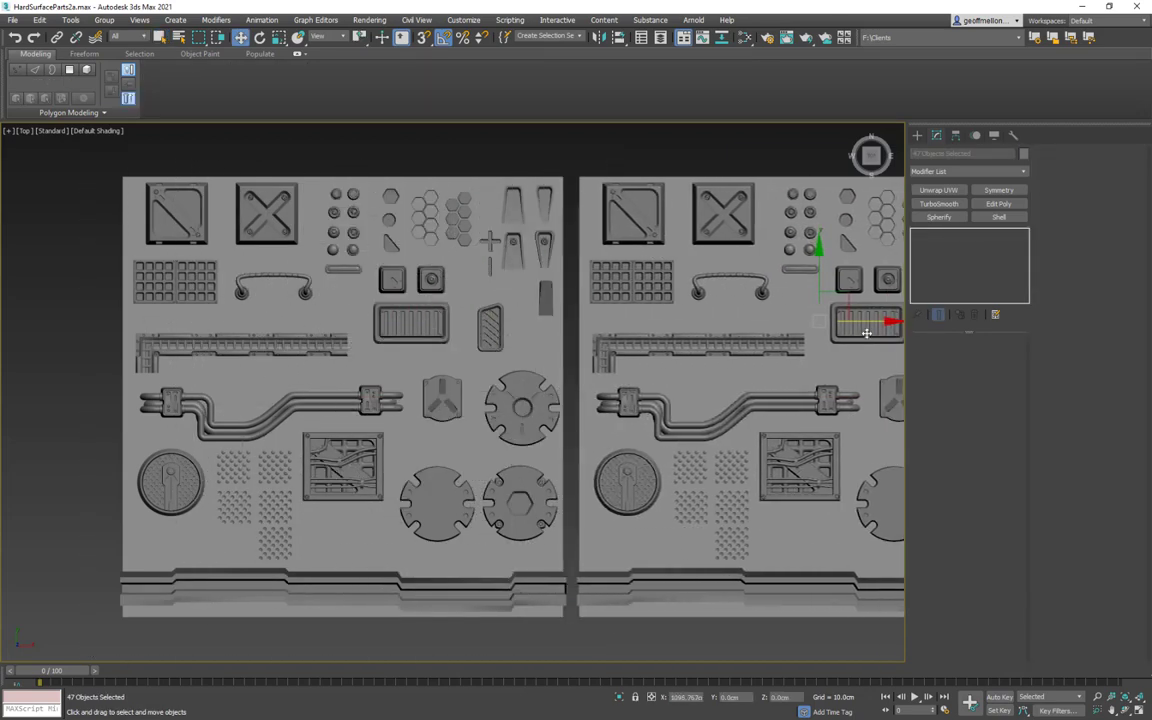
{"action": "left_click", "coordinate": [574, 416]}
{"action": "middle_click_drag", "start_coordinate": [789, 463], "coordinate": [645, 423]}
{"action": "middle_click_drag", "start_coordinate": [341, 467], "coordinate": [475, 452]}
{"action": "middle_click_drag", "start_coordinate": [436, 351], "coordinate": [386, 379]}
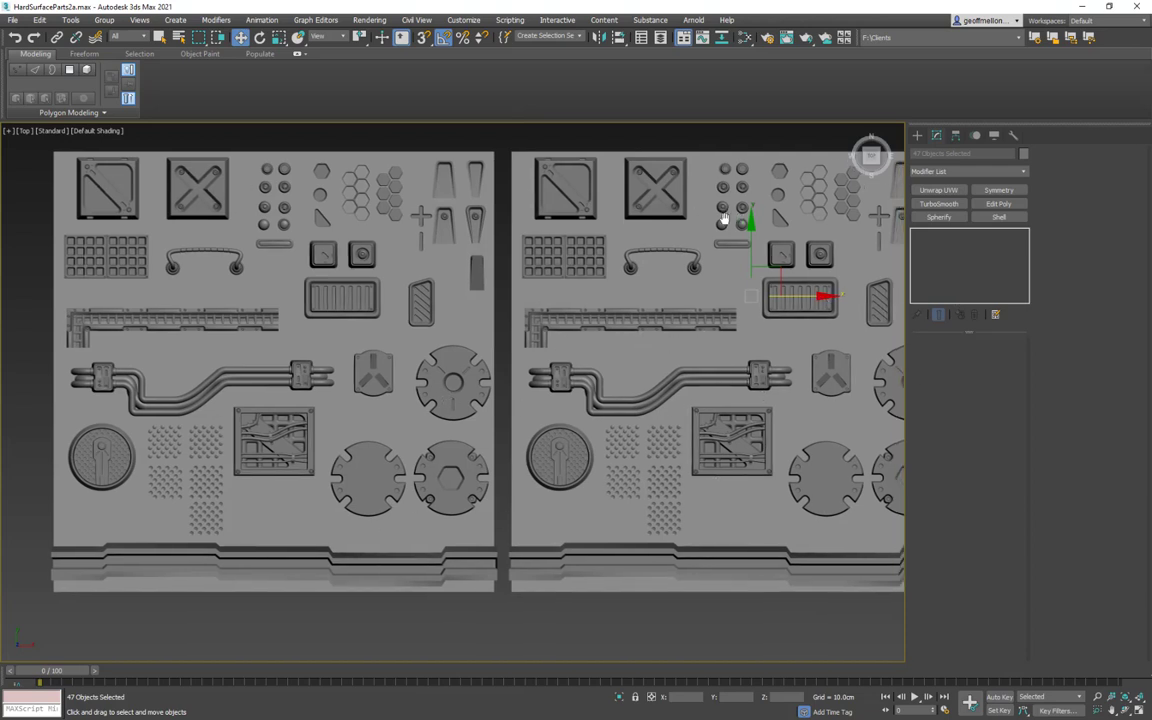
Delete the duplicated decal sheet and all its parts
{"action": "middle_click_drag", "start_coordinate": [686, 212], "coordinate": [524, 208]}
{"action": "key", "text": "Delete"}
{"action": "middle_click_drag", "start_coordinate": [471, 373], "coordinate": [791, 350]}
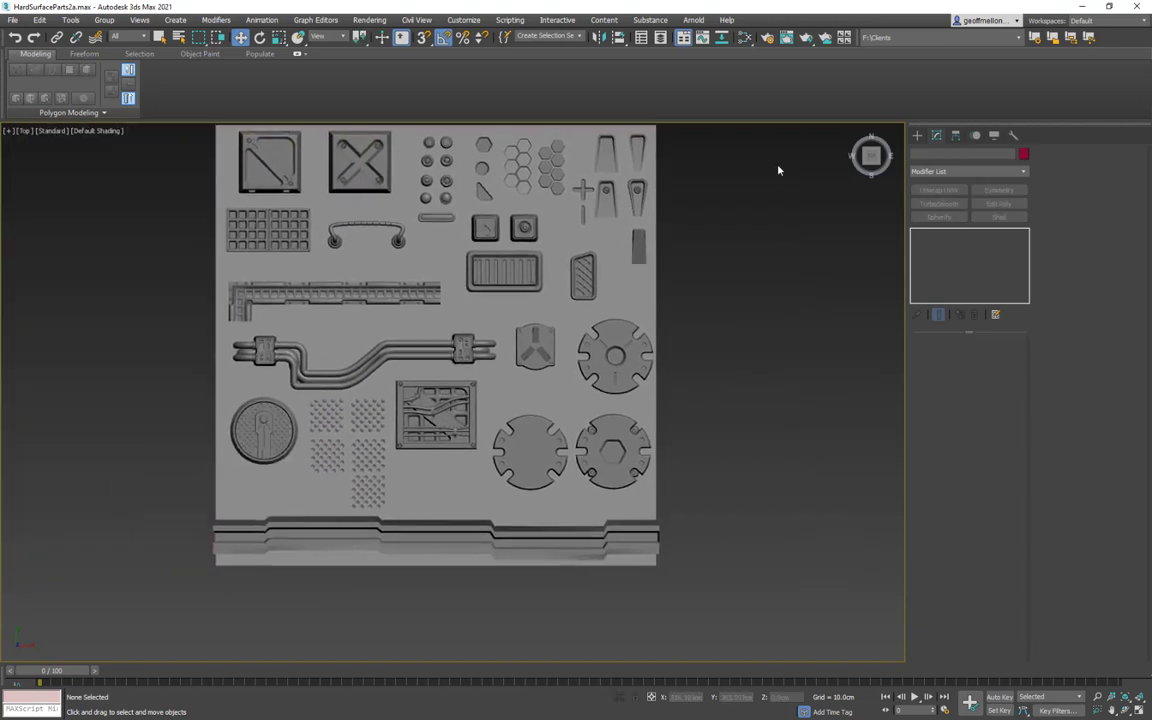
{"action": "middle_click_drag", "start_coordinate": [704, 247], "coordinate": [691, 298]}
Check the scene's layers and review which objects the Decal Sheet 1 layer contains
{"action": "left_click", "coordinate": [660, 38]}
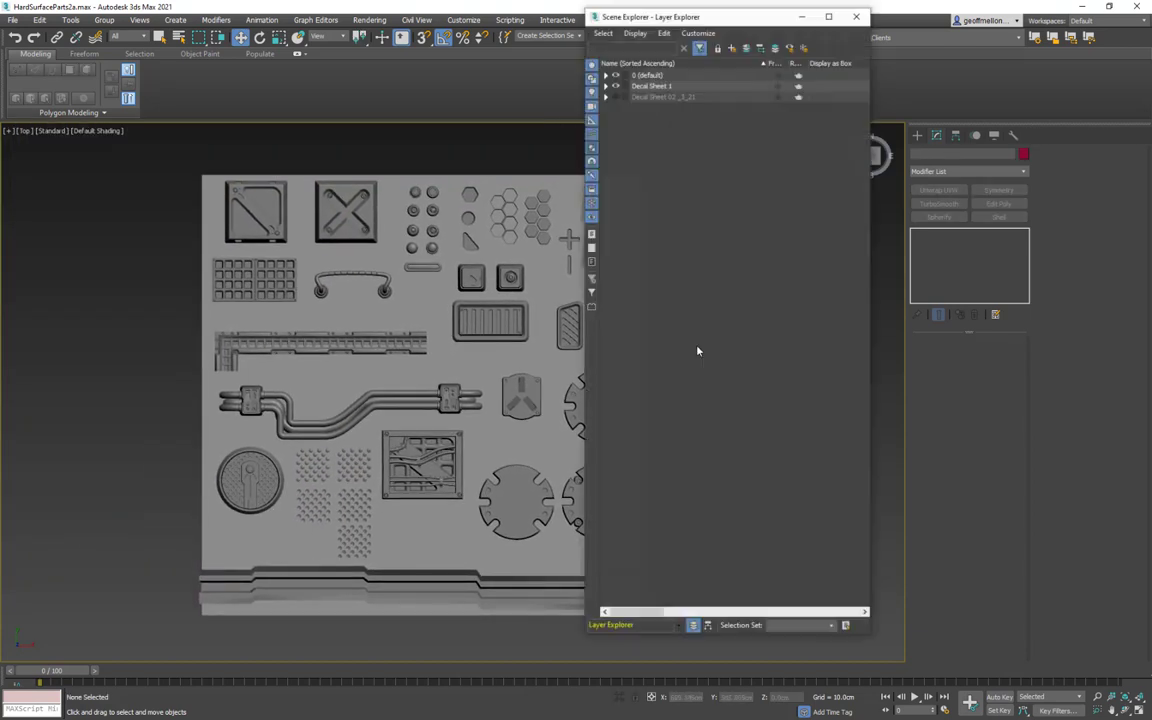
{"action": "left_click", "coordinate": [655, 87]}
{"action": "left_click", "coordinate": [606, 86]}
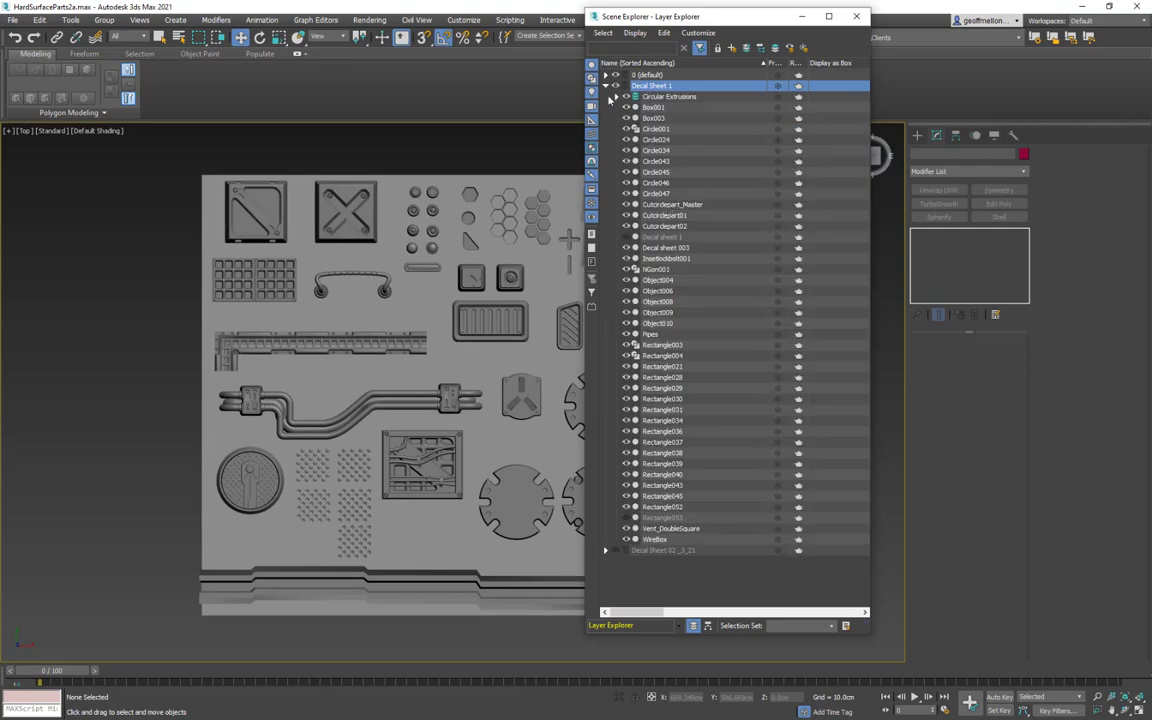
{"action": "left_click", "coordinate": [606, 87]}
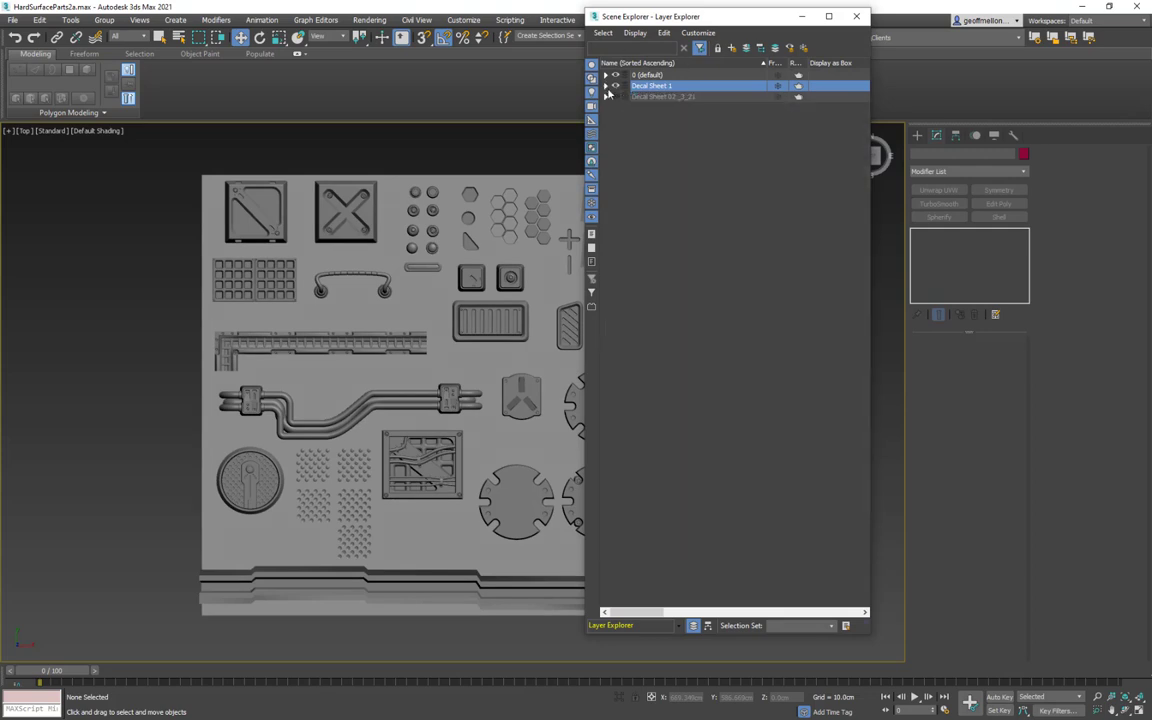
{"action": "left_click", "coordinate": [651, 97]}
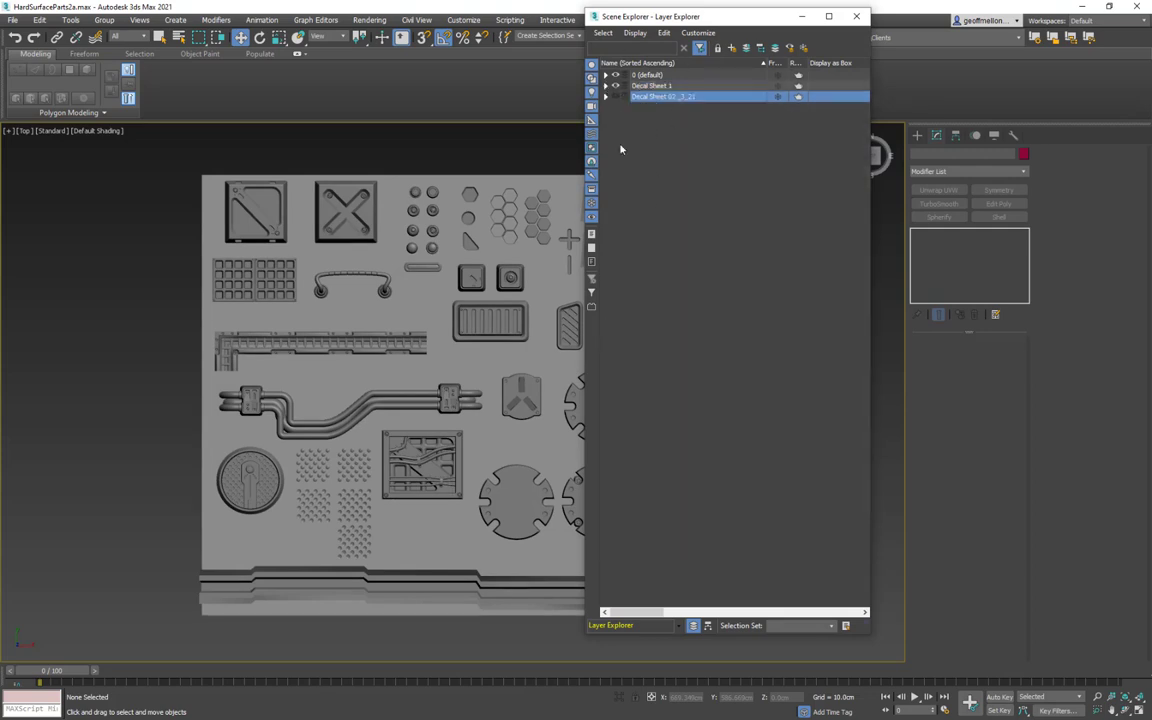
Hide the Decal Sheet 1 layer briefly, restore its visibility, and close the layer list
{"action": "left_click", "coordinate": [615, 87]}
{"action": "middle_click_drag", "start_coordinate": [416, 326], "coordinate": [304, 308]}
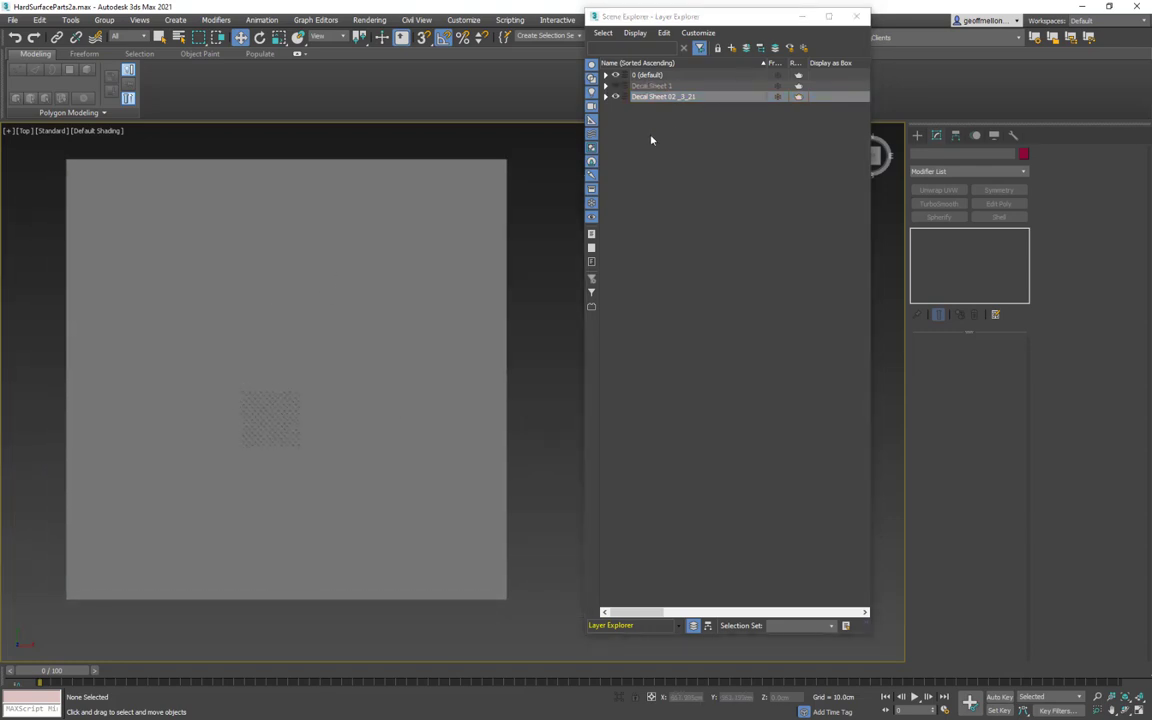
{"action": "left_click", "coordinate": [615, 86]}
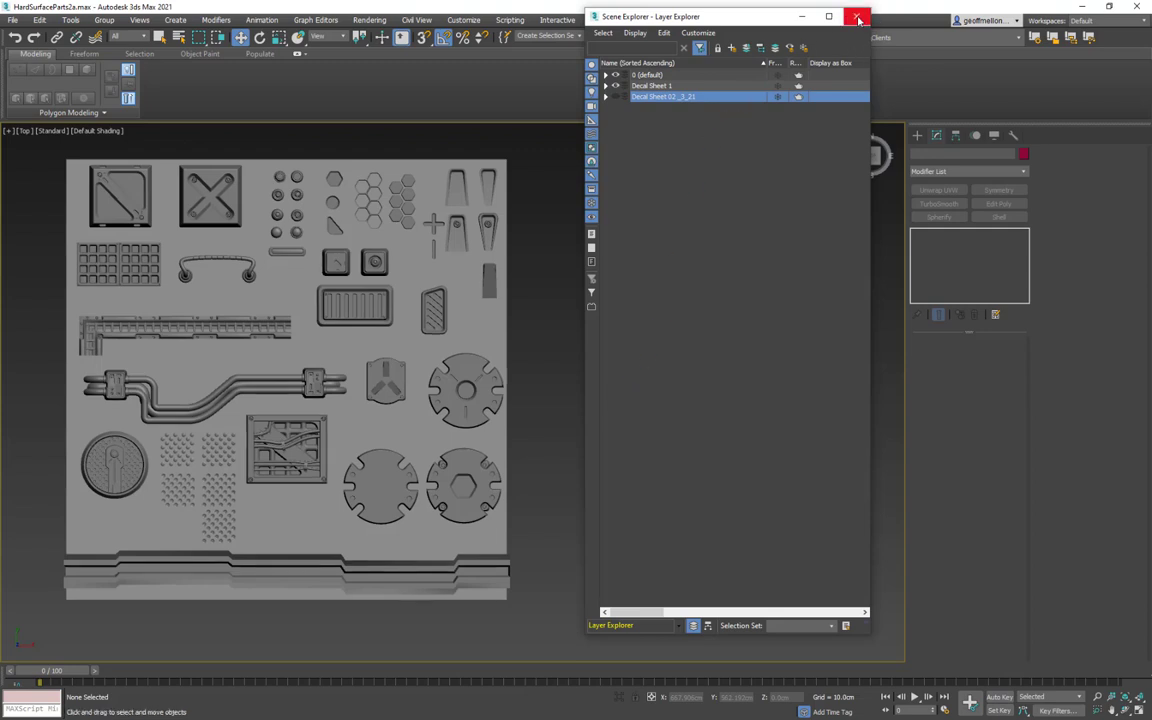
{"action": "left_click", "coordinate": [858, 18]}
{"action": "middle_click_drag", "start_coordinate": [560, 231], "coordinate": [680, 249]}
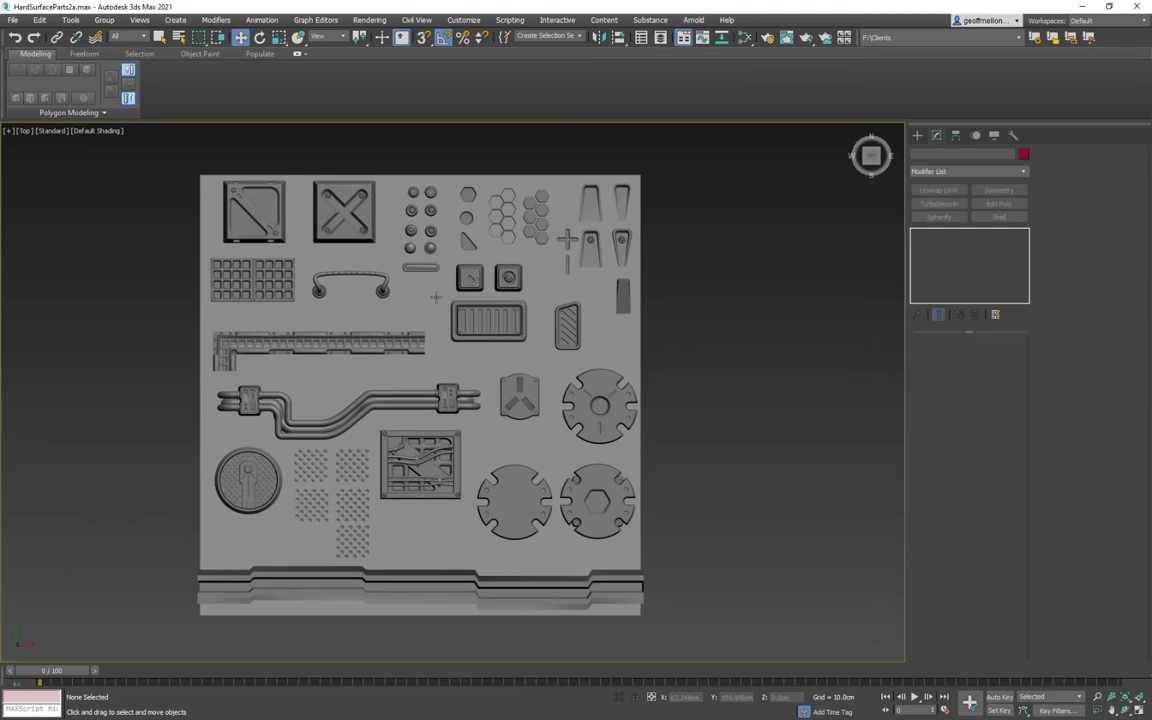
Move the wide slatted vent down about 17 cm and place the plus and vertical slot decals in the gap beside the square buttons
{"action": "left_click", "coordinate": [475, 322]}
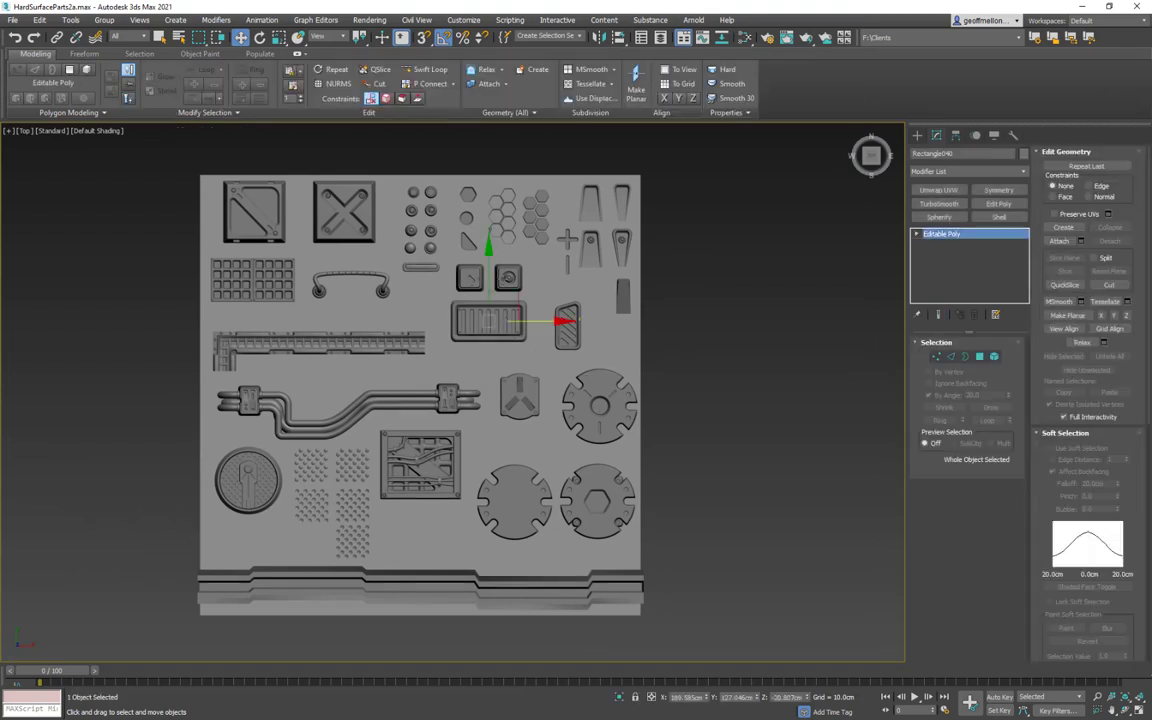
{"action": "left_click_drag", "start_coordinate": [489, 275], "coordinate": [489, 282]}
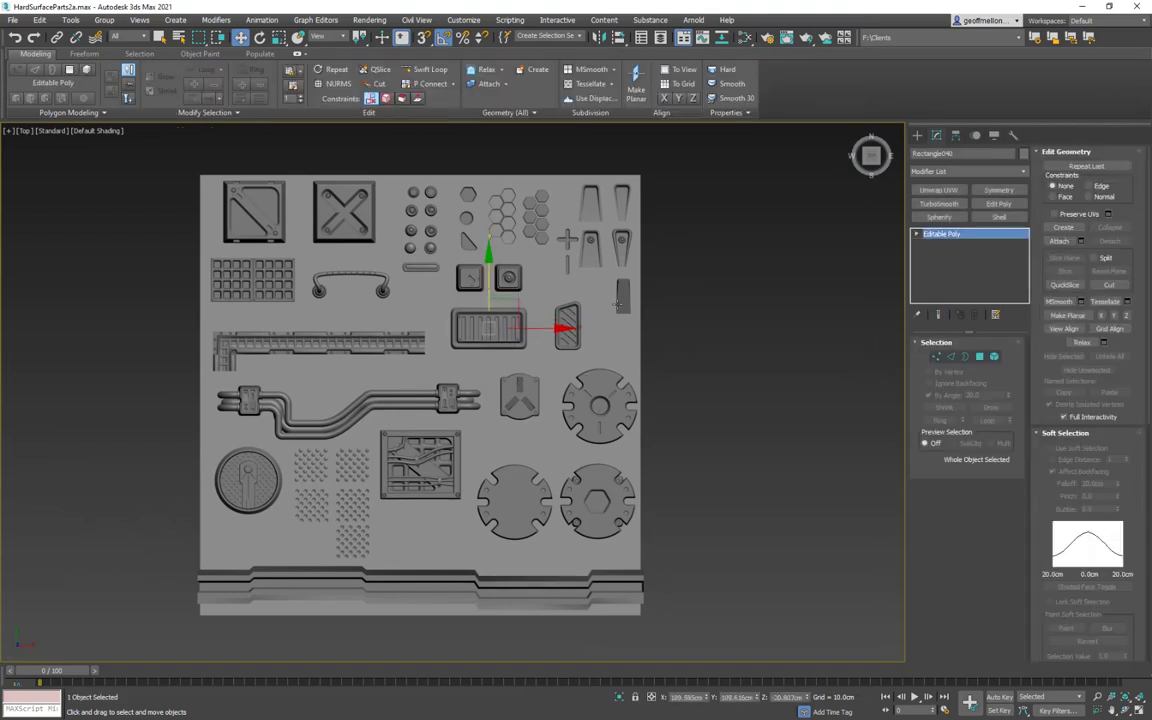
{"action": "left_click", "coordinate": [568, 240]}
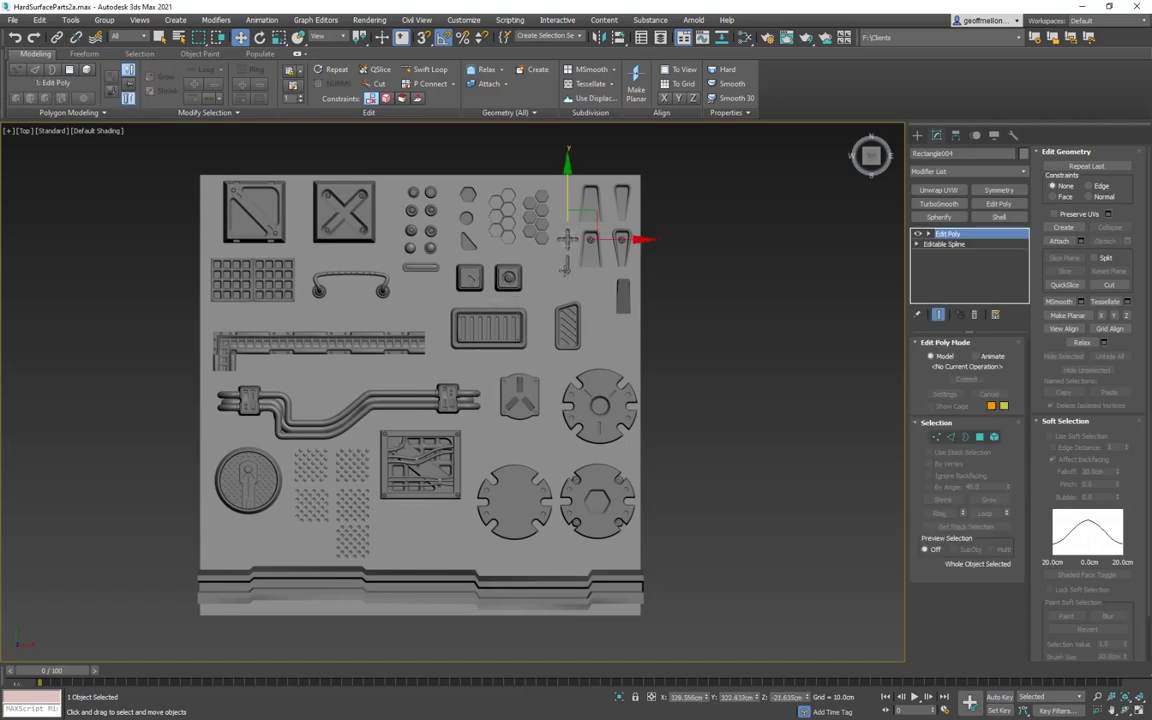
{"action": "left_click_drag", "start_coordinate": [595, 218], "coordinate": [573, 256]}
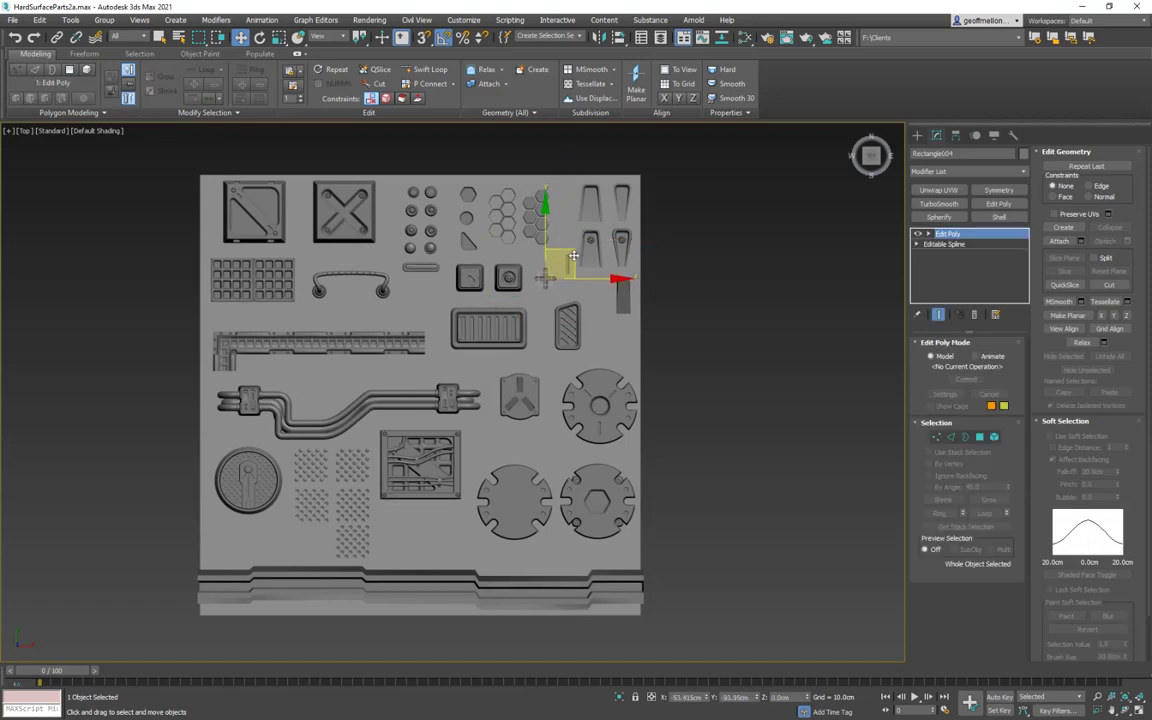
{"action": "left_click", "coordinate": [730, 318]}
{"action": "left_click", "coordinate": [568, 268]}
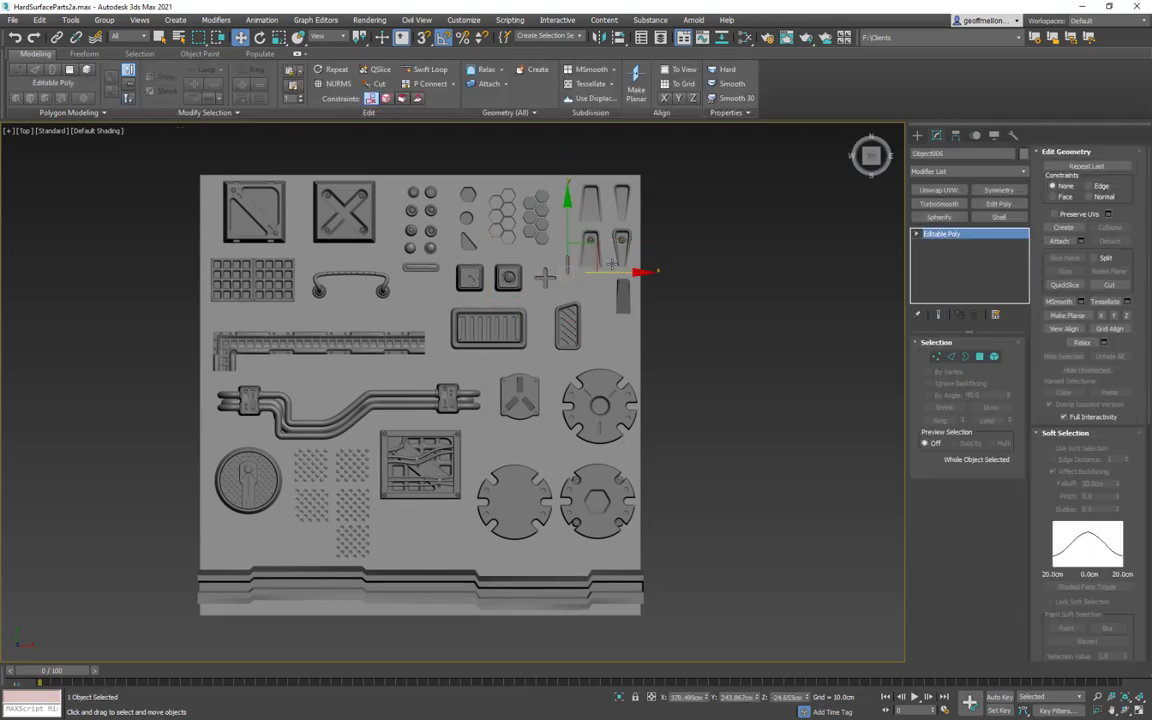
{"action": "left_click_drag", "start_coordinate": [595, 249], "coordinate": [548, 285]}
Move the slanted vent slightly down to clear the plus and slot decals, leaving nothing selected
{"action": "middle_click_drag", "start_coordinate": [665, 430], "coordinate": [553, 327], "text": "alt"}
{"action": "key", "text": "t"}
{"action": "key", "text": "z"}
{"action": "scroll", "coordinate": [635, 403], "scroll_direction": "down", "scroll_amount": 7}
{"action": "left_click", "coordinate": [624, 470]}
{"action": "middle_click_drag", "start_coordinate": [712, 509], "coordinate": [720, 338]}
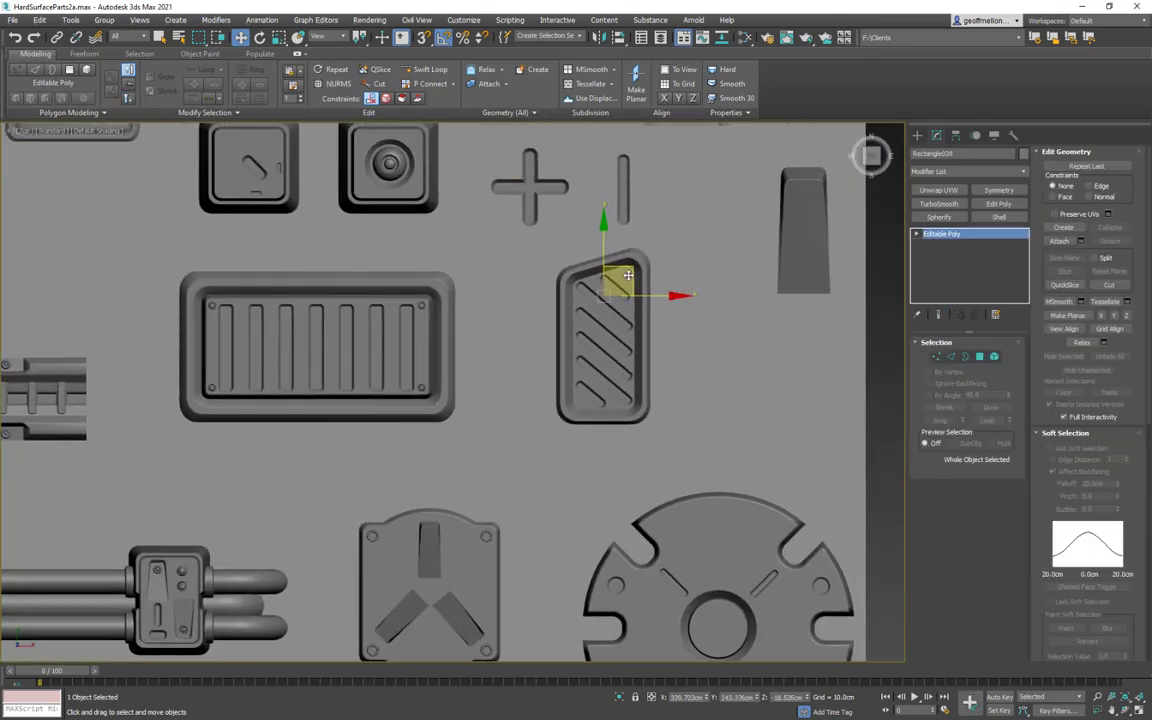
{"action": "left_click_drag", "start_coordinate": [626, 275], "coordinate": [596, 291]}
{"action": "scroll", "coordinate": [659, 294], "scroll_direction": "down", "scroll_amount": 5}
{"action": "middle_click_drag", "start_coordinate": [675, 291], "coordinate": [717, 363]}
{"action": "middle_click_drag", "start_coordinate": [686, 458], "coordinate": [616, 348]}
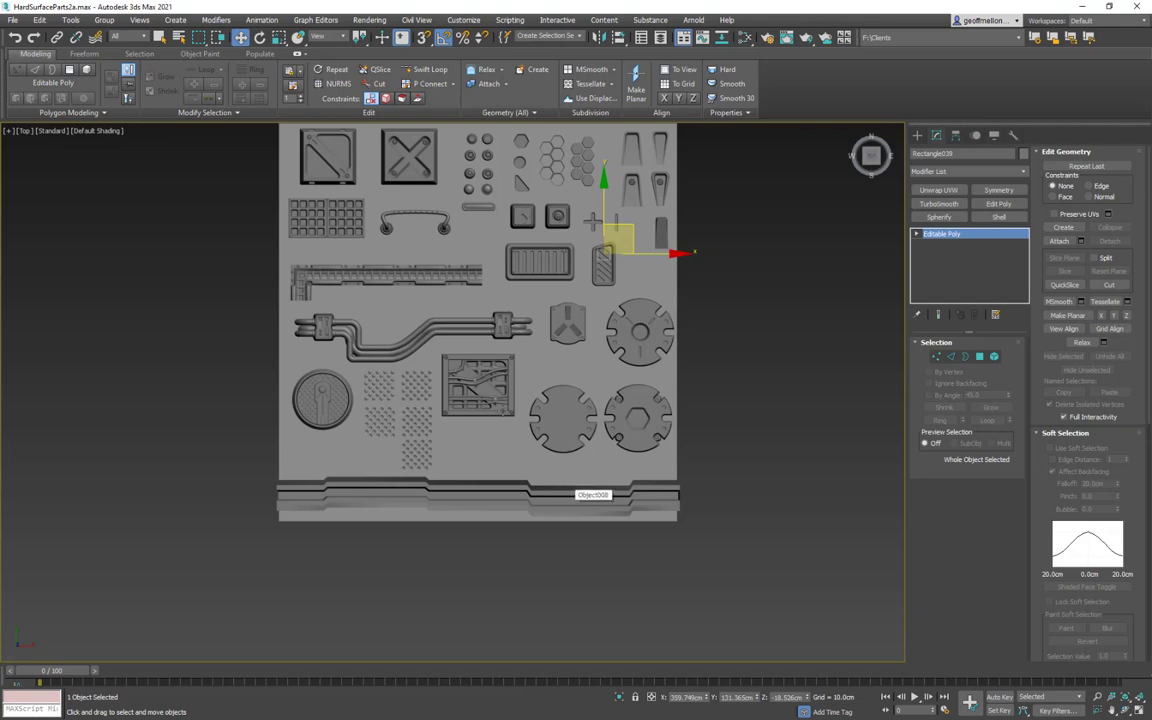
{"action": "scroll", "coordinate": [517, 378], "scroll_direction": "down", "scroll_amount": 3}
{"action": "middle_click_drag", "start_coordinate": [505, 385], "coordinate": [475, 392]}
{"action": "scroll", "coordinate": [476, 391], "scroll_direction": "up", "scroll_amount": 3}
{"action": "left_click", "coordinate": [707, 219]}
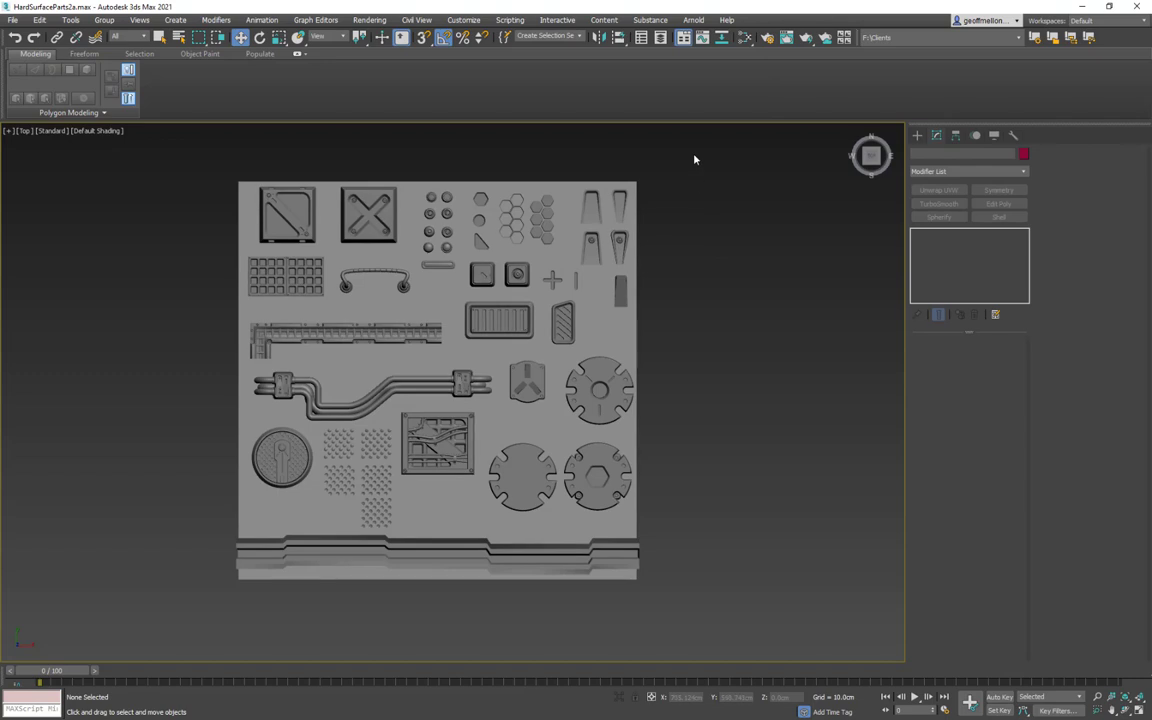
Export only the flat base plane as HardSurfaceDecal Plane.fbx in the Week 10 folder, replacing the existing file
{"action": "left_click", "coordinate": [628, 318]}
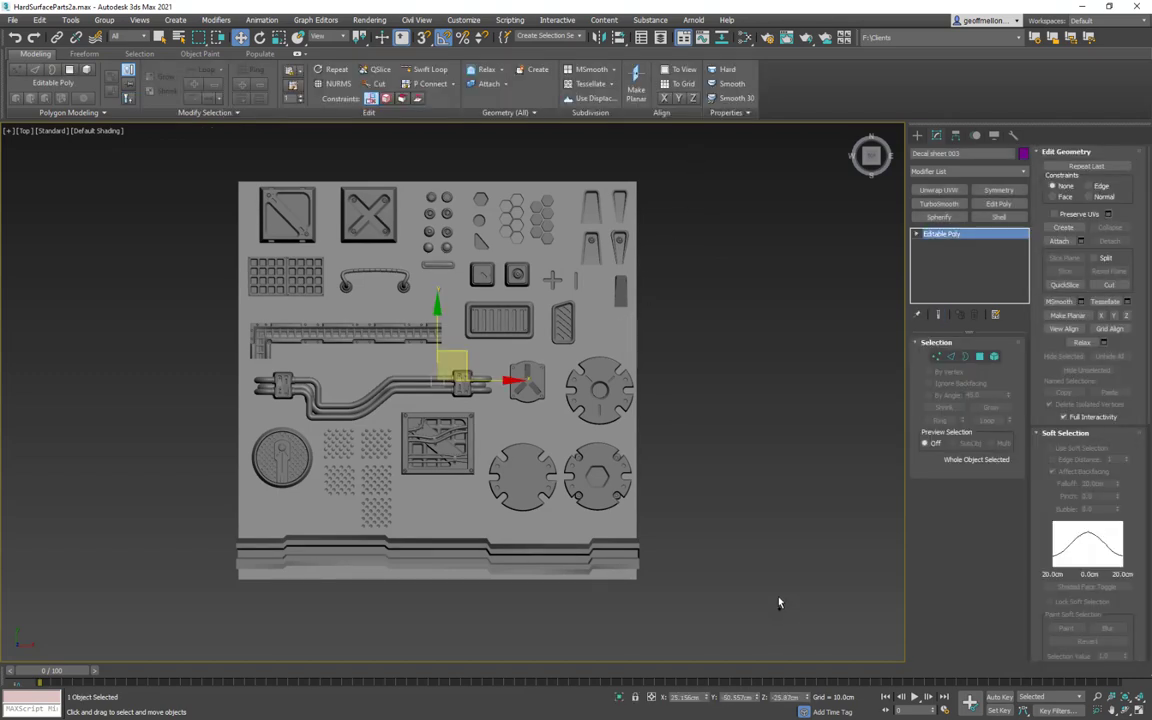
{"action": "key", "text": "ctrl+e"}
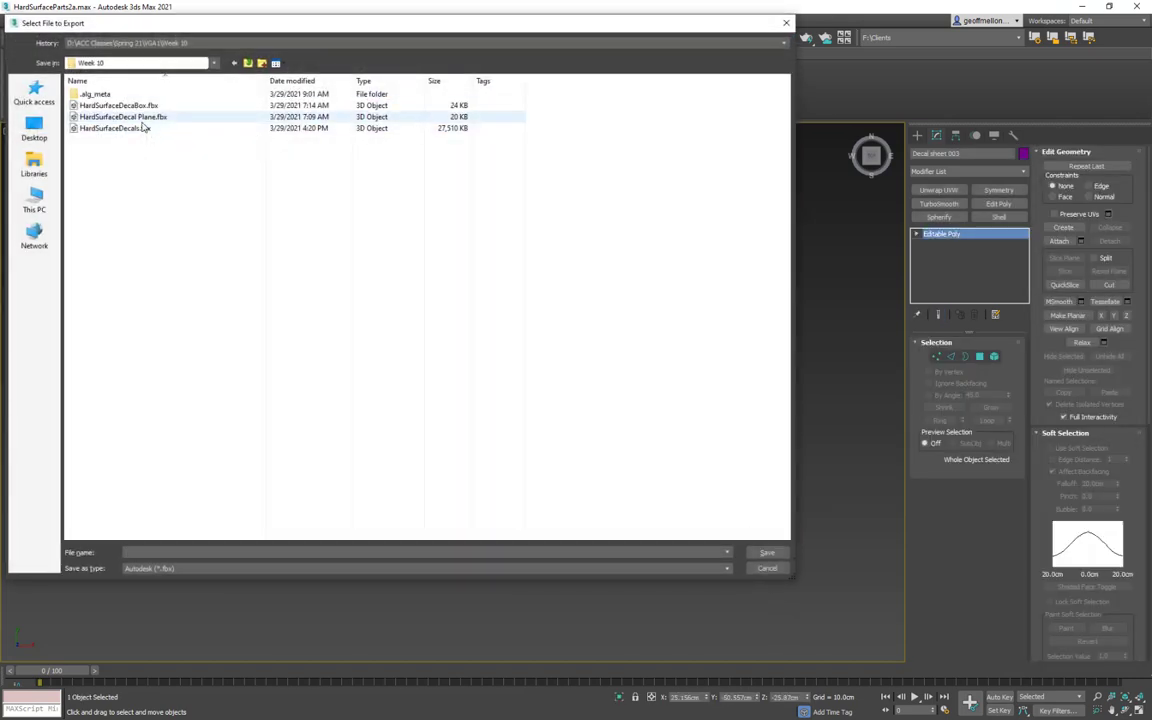
{"action": "left_click", "coordinate": [145, 117]}
{"action": "left_click", "coordinate": [767, 553]}
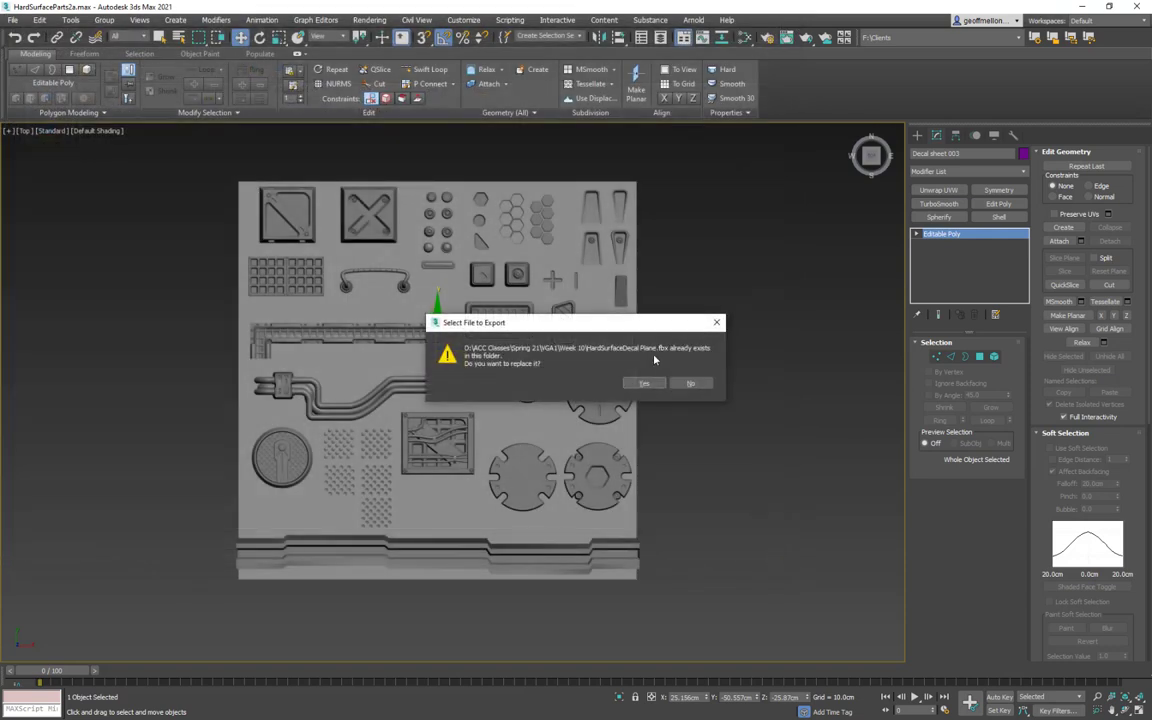
{"action": "left_click", "coordinate": [655, 388]}
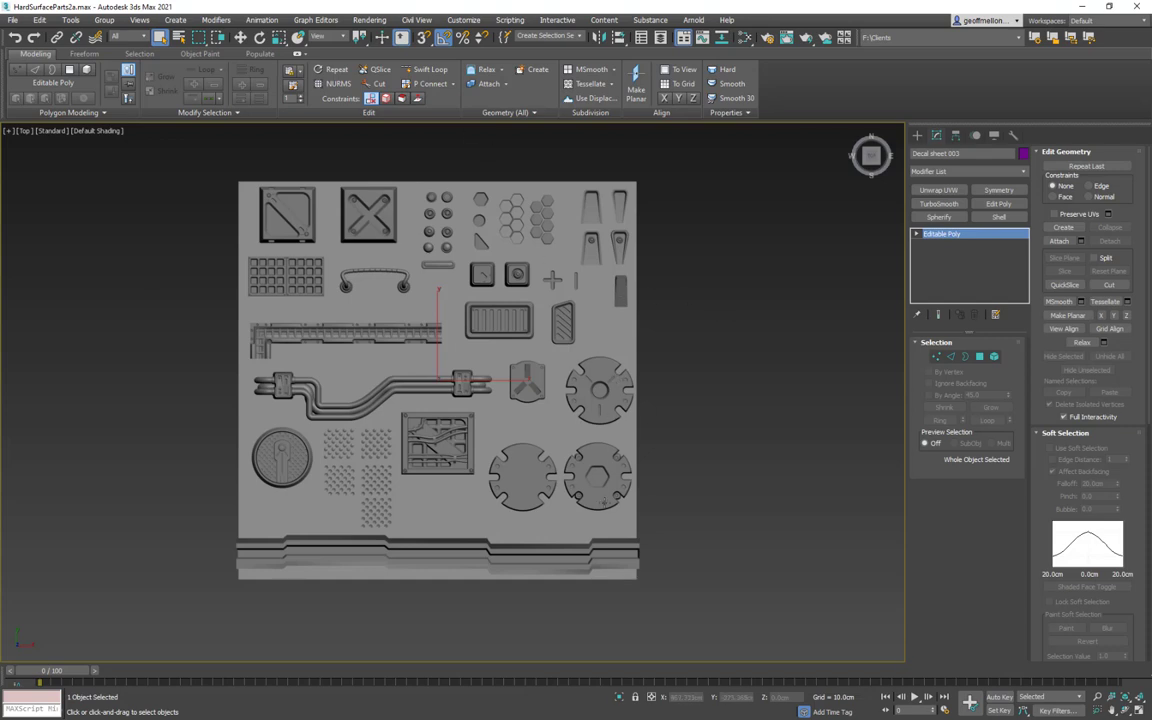
Select every visible object and export them as HardSurfaceDecals.fbx with the current FBX settings, replacing the existing file
{"action": "key", "text": "ctrl+a"}
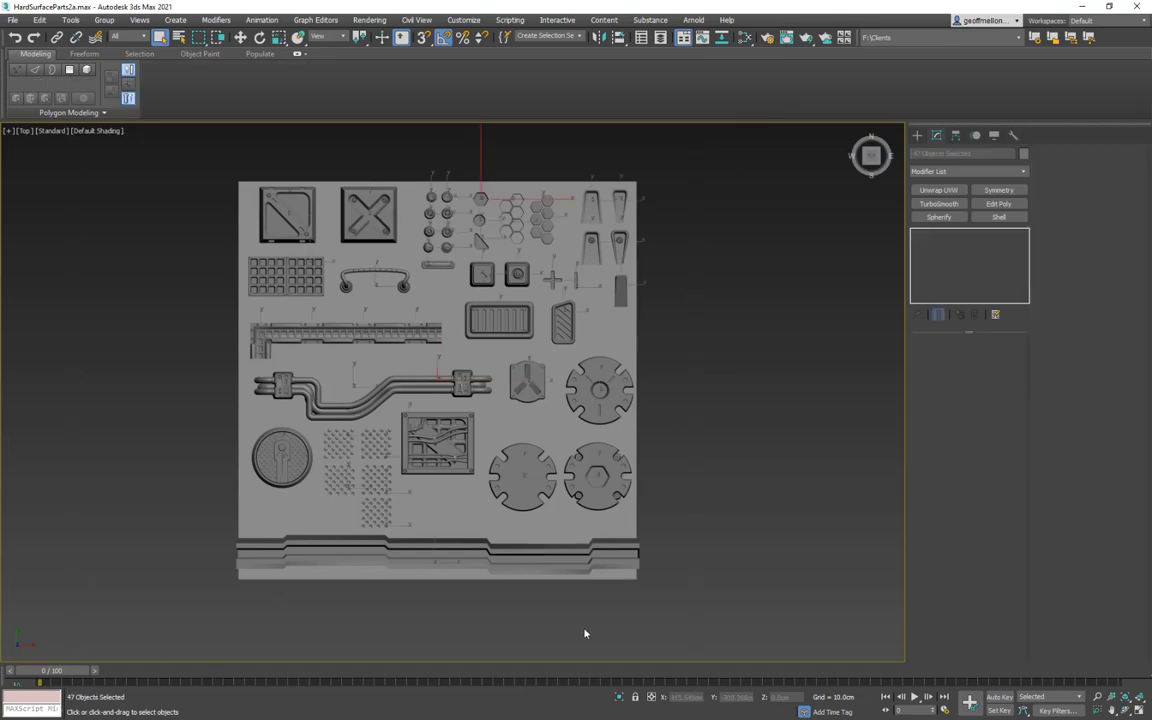
{"action": "key", "text": "ctrl+e"}
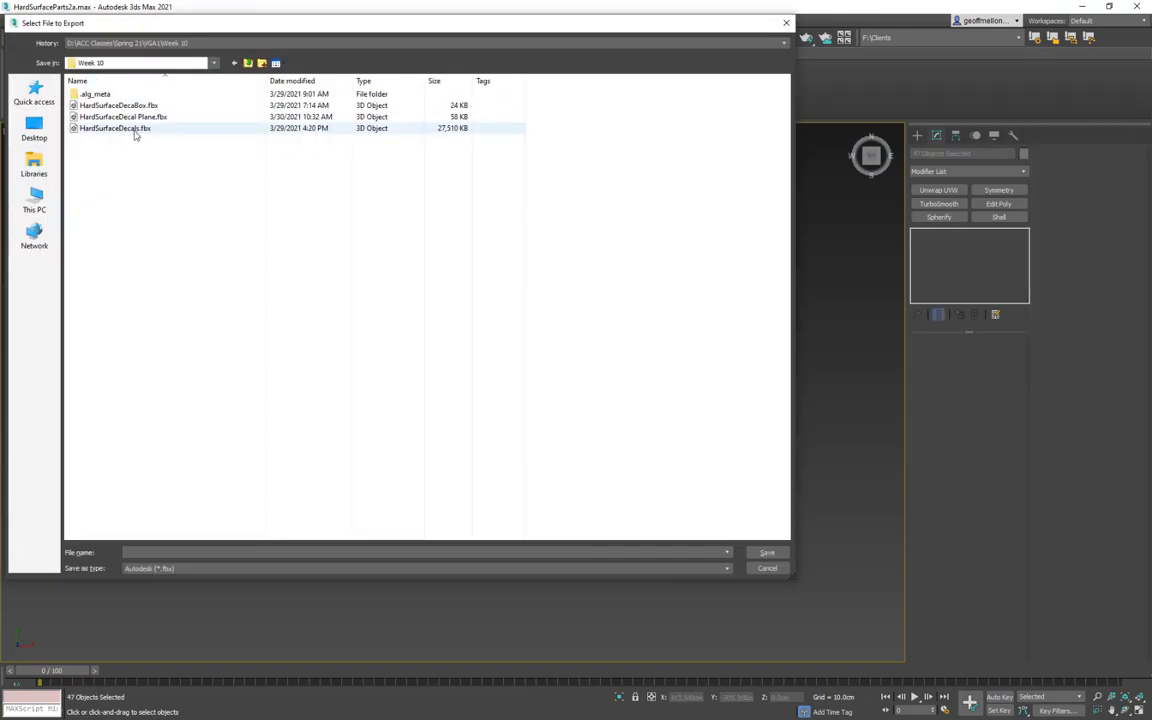
{"action": "left_click", "coordinate": [105, 128]}
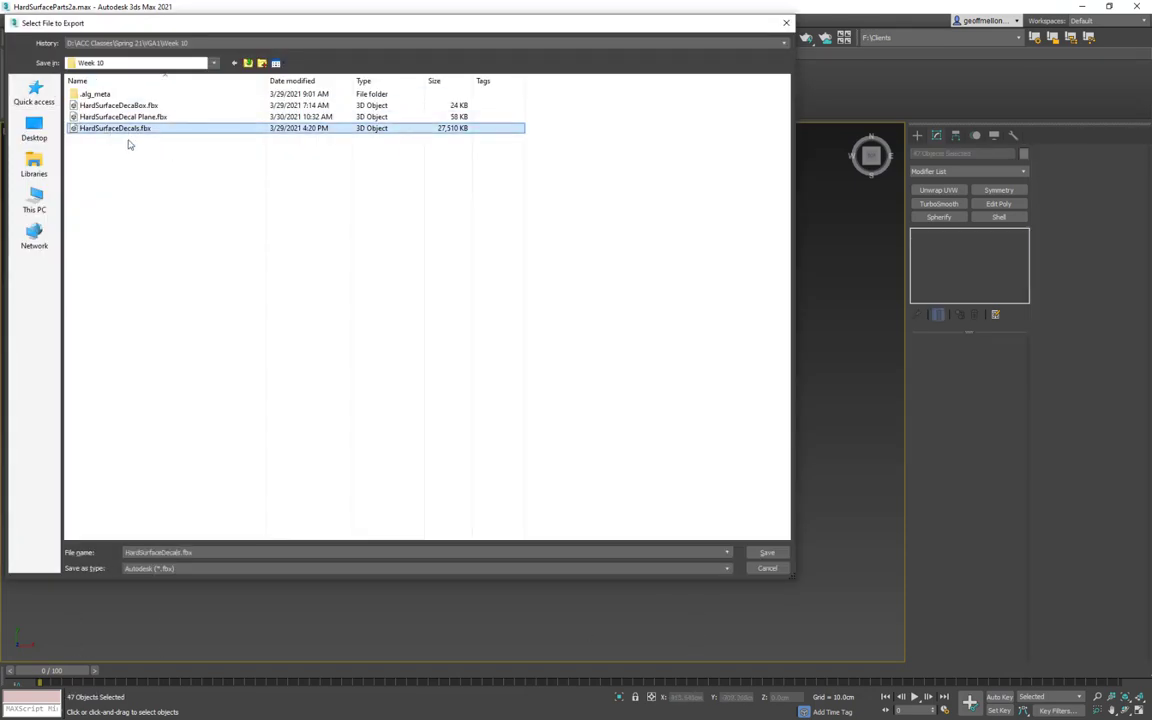
{"action": "left_click", "coordinate": [780, 554]}
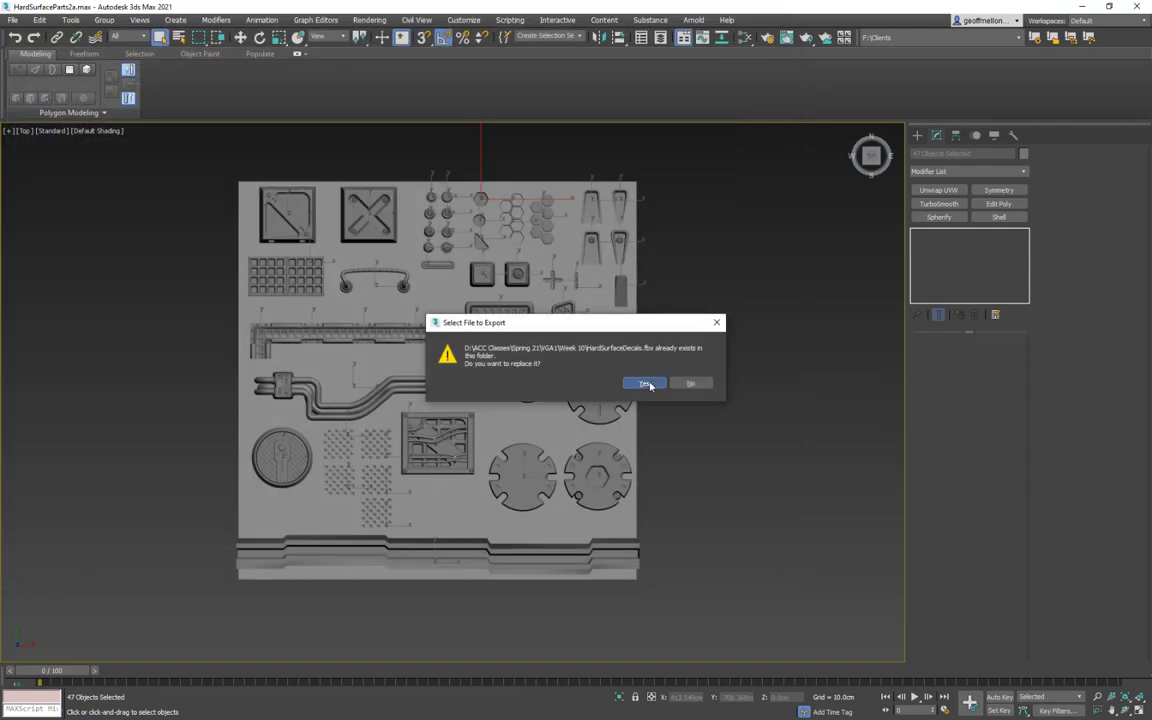
{"action": "left_click", "coordinate": [647, 383]}
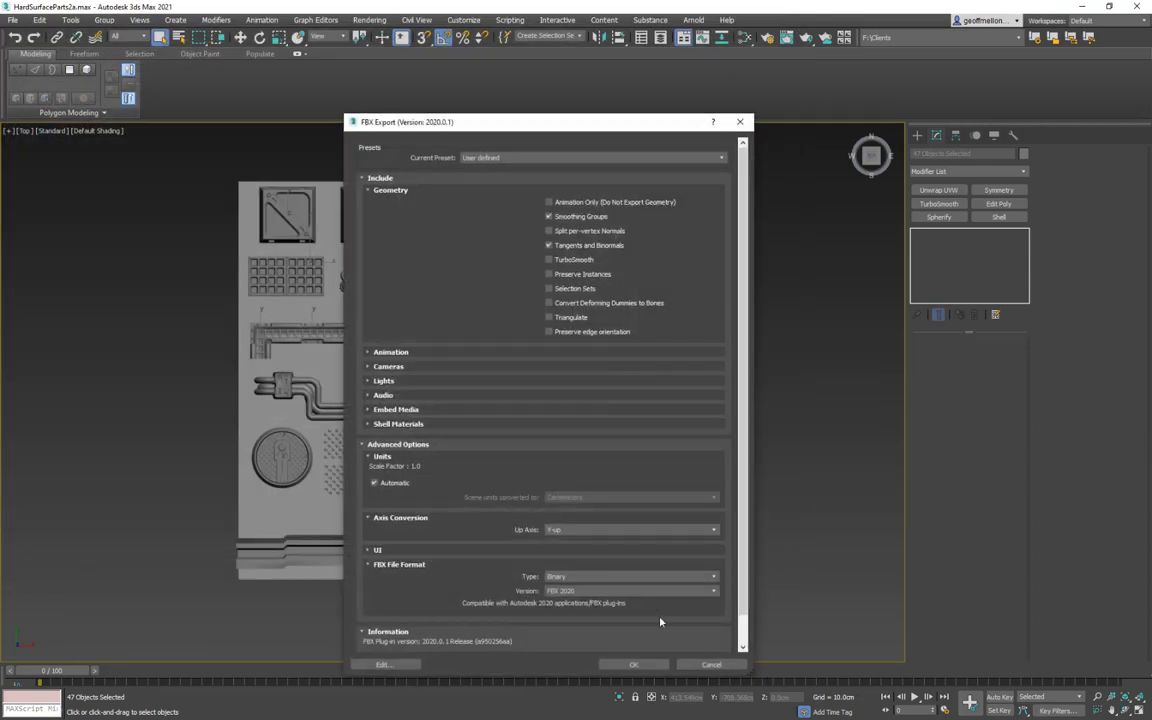
{"action": "left_click", "coordinate": [648, 664]}
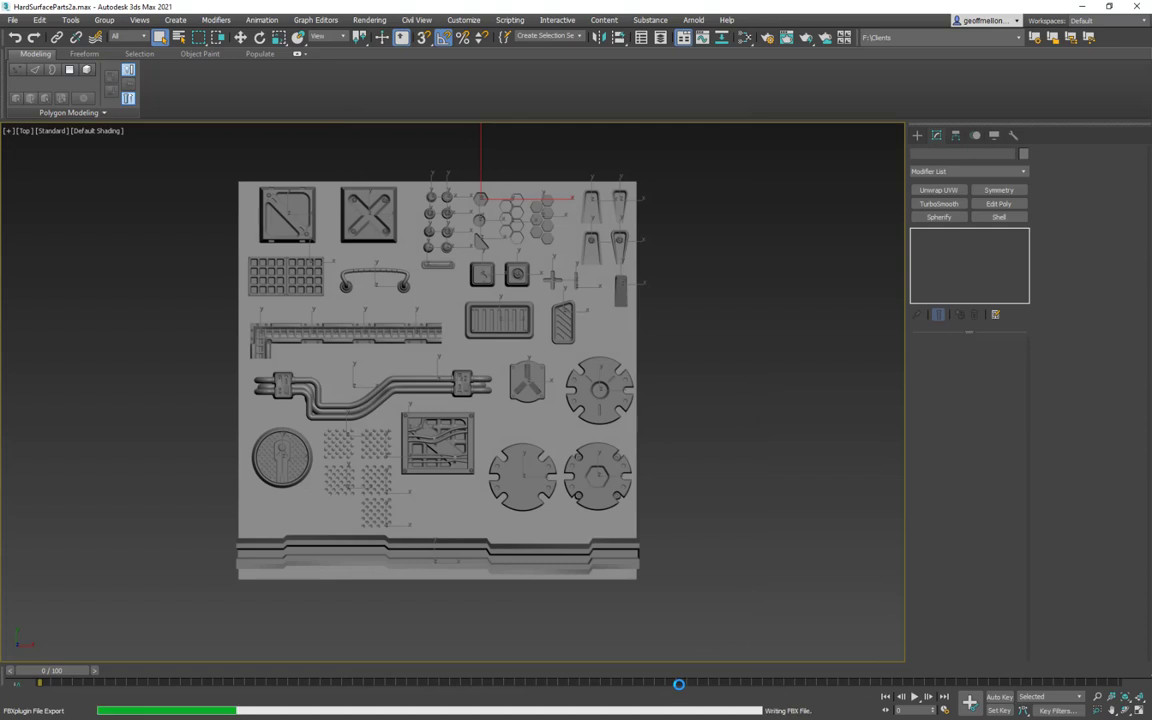
{"action": "left_click", "coordinate": [766, 550]}
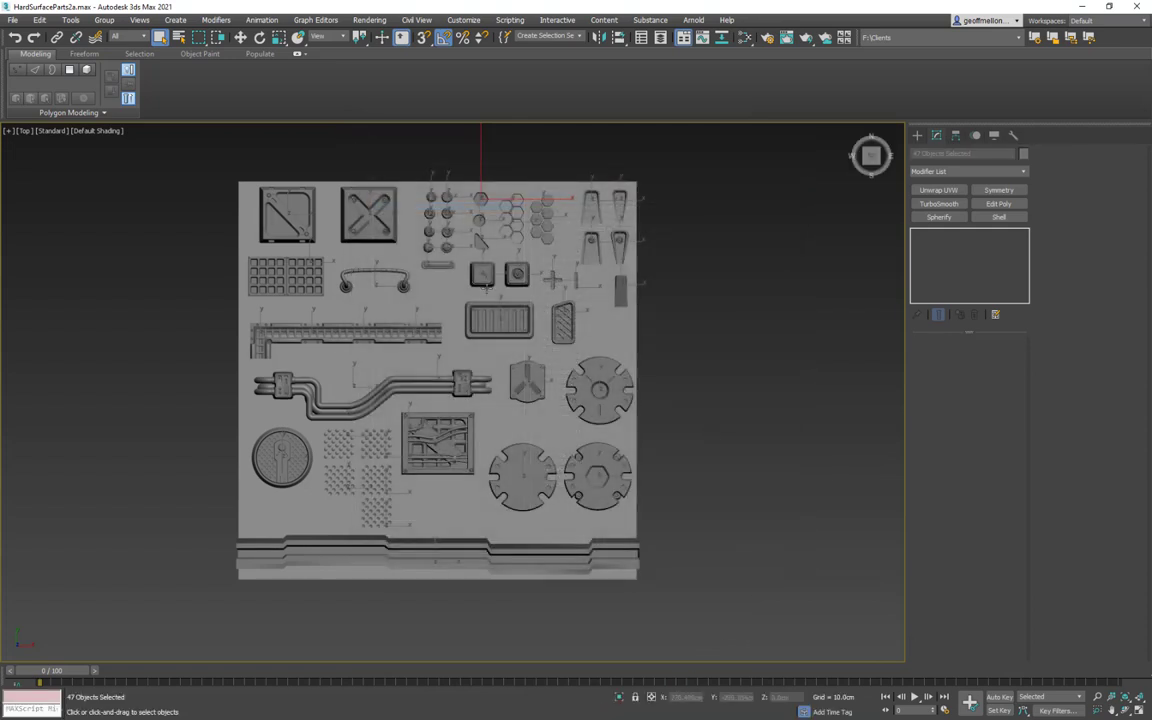
{"action": "middle_click_drag", "start_coordinate": [738, 434], "coordinate": [742, 443]}
Switch to Substance Painter and show only the 3D viewport with the plane facing straight on
{"action": "left_click", "coordinate": [720, 271]}
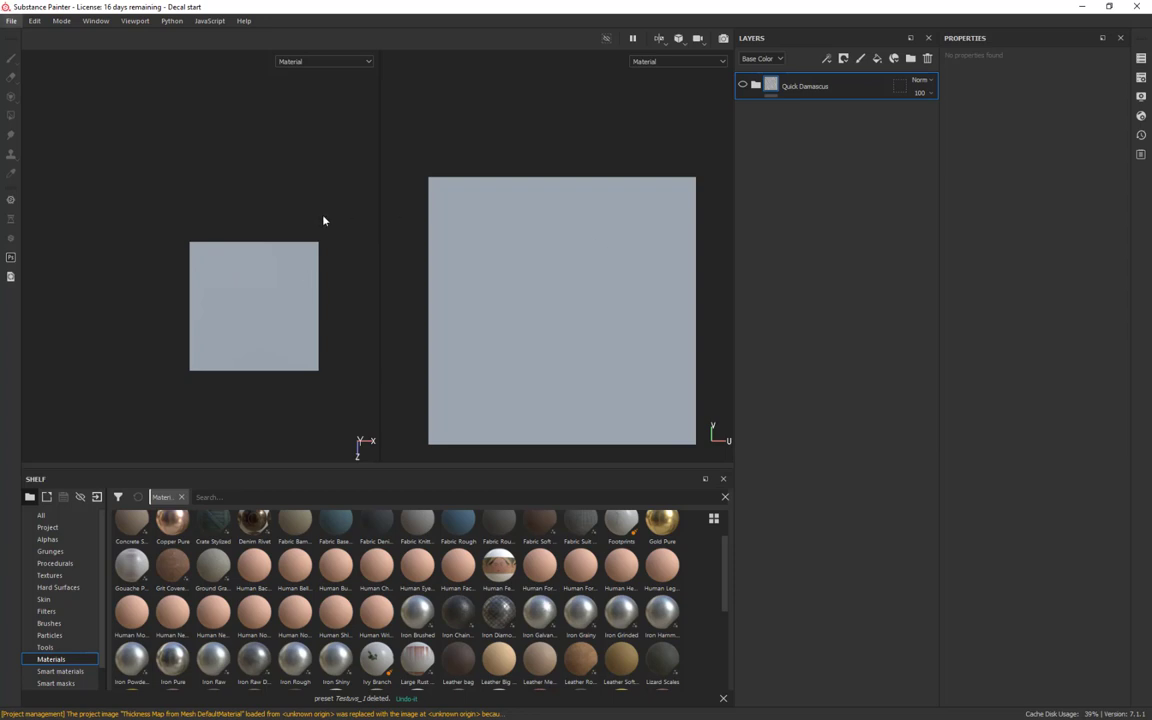
{"action": "key", "text": "F2"}
{"action": "left_click_drag", "start_coordinate": [531, 350], "coordinate": [602, 405], "text": "alt"}
{"action": "right_click_drag", "start_coordinate": [602, 405], "coordinate": [566, 211], "text": "alt"}
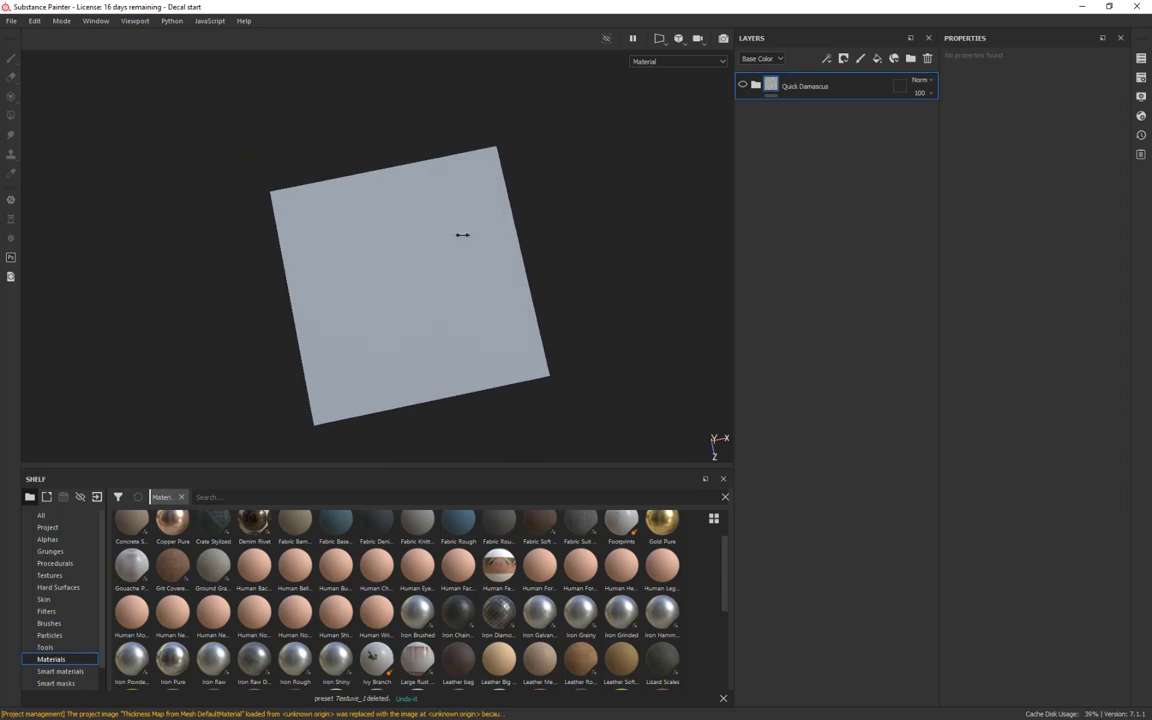
{"action": "left_click", "coordinate": [620, 333]}
{"action": "mouse_move", "coordinate": [609, 281]}
{"action": "left_mouse_down", "text": "alt"}
{"action": "mouse_move", "coordinate": [571, 188]}
{"action": "mouse_move", "coordinate": [533, 312]}
{"action": "left_mouse_up", "text": "alt"}
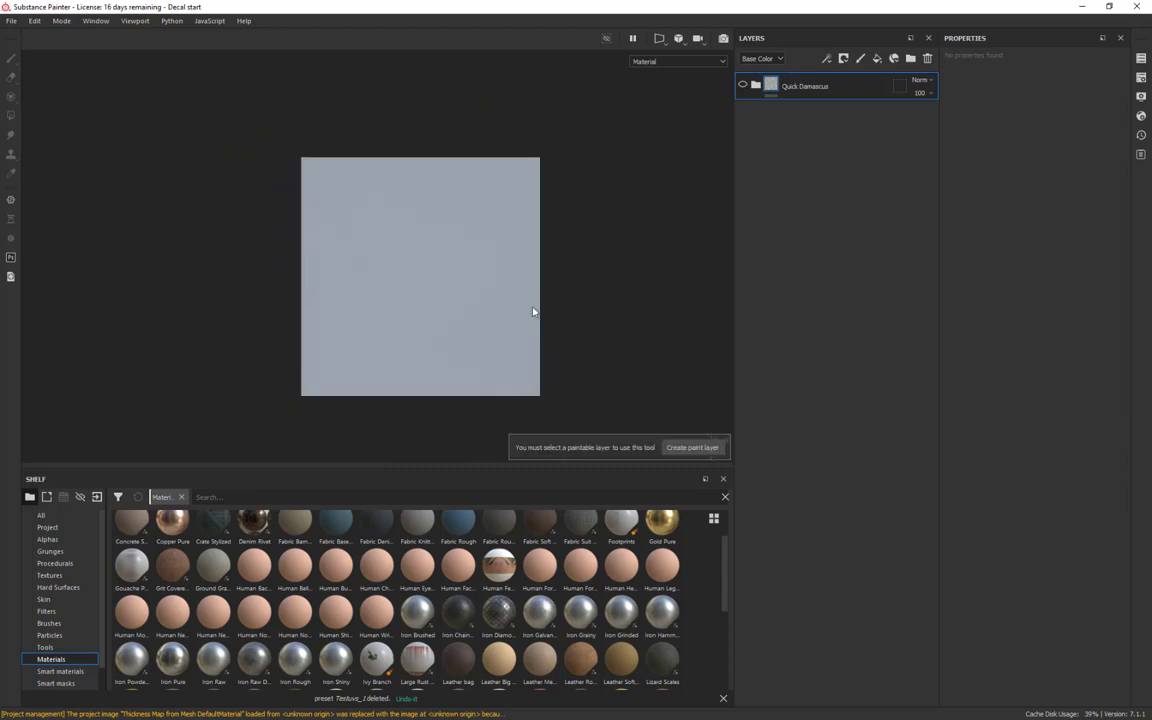
Remove all existing mesh maps from the DefaultMaterial texture set, from the normal map through the thickness map
{"action": "left_click", "coordinate": [1140, 77]}
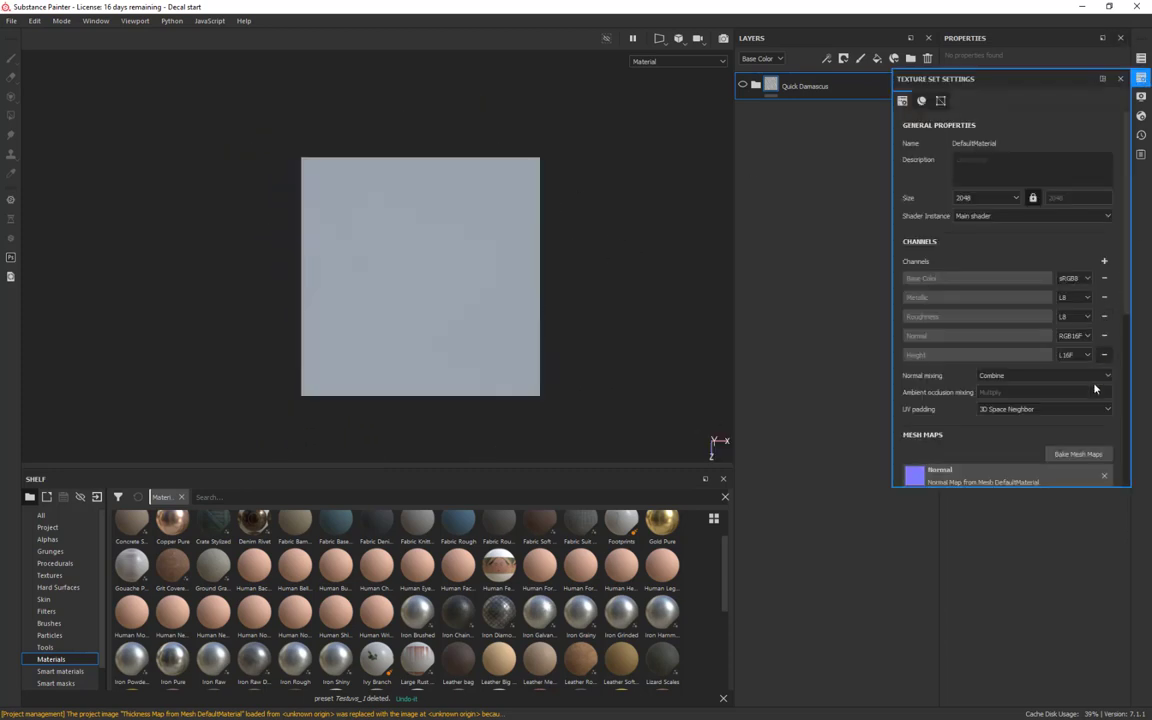
{"action": "left_click", "coordinate": [1106, 475]}
{"action": "left_click", "coordinate": [1107, 474]}
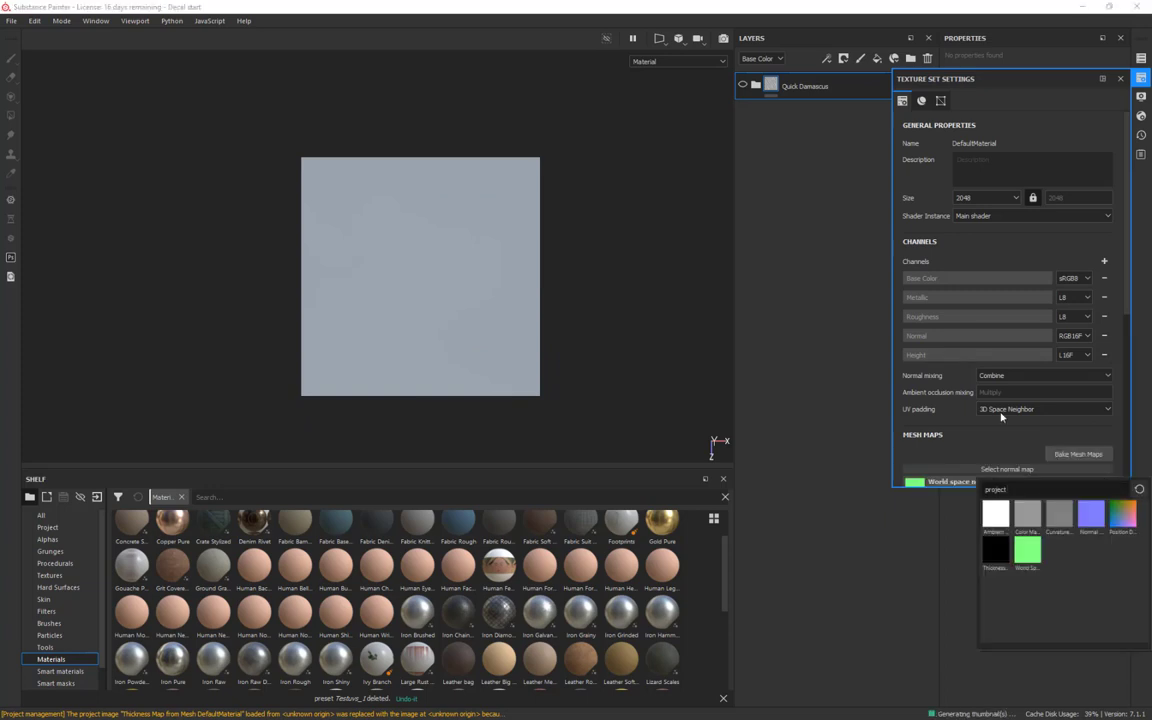
{"action": "scroll", "coordinate": [979, 447], "scroll_direction": "down", "scroll_amount": 4}
{"action": "left_click", "coordinate": [1105, 240]}
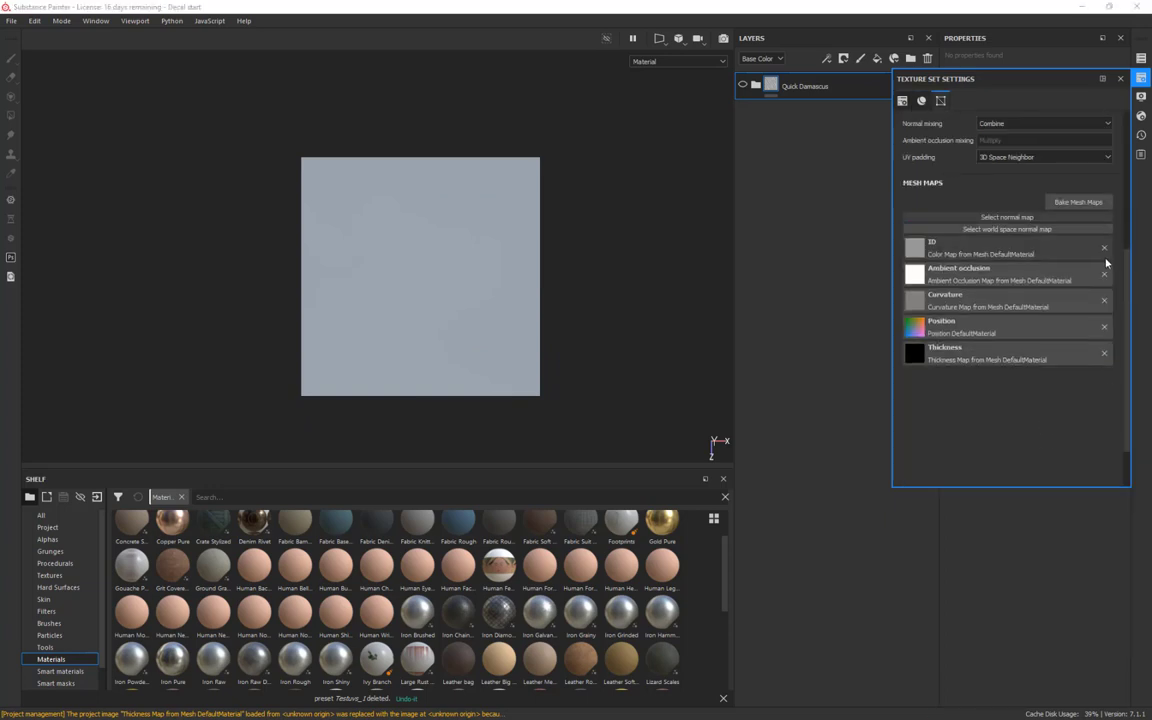
{"action": "left_click", "coordinate": [1104, 249]}
{"action": "left_click", "coordinate": [1104, 261]}
{"action": "left_click", "coordinate": [1104, 273]}
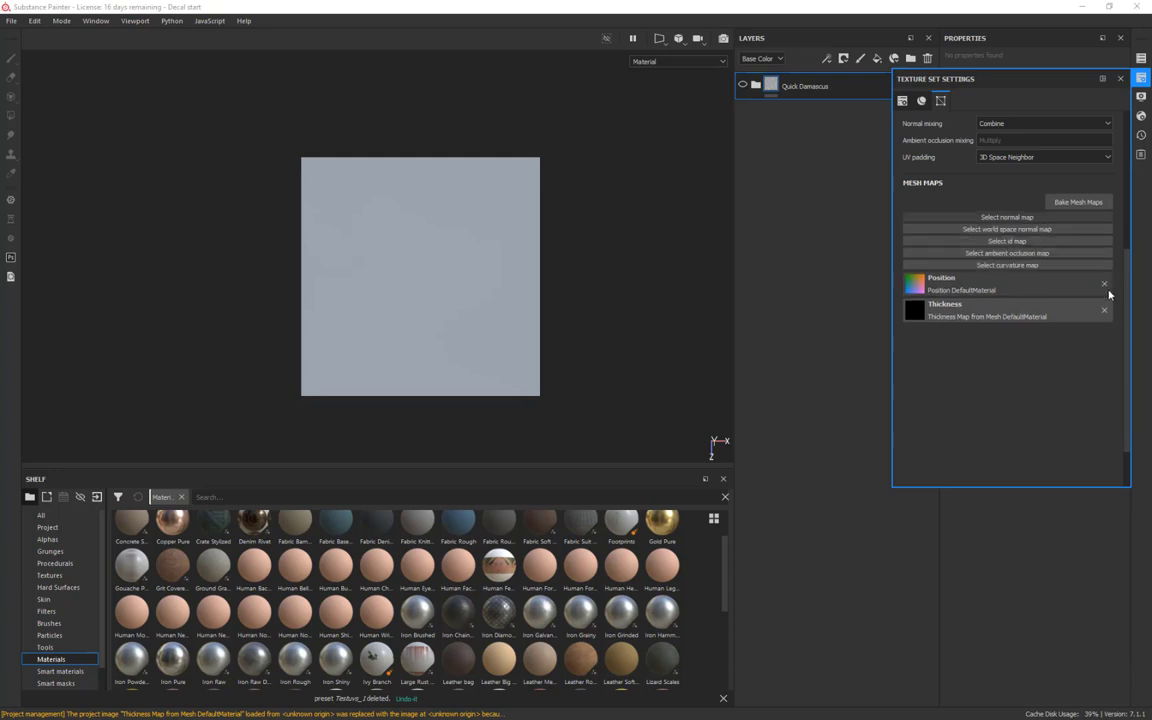
{"action": "left_click", "coordinate": [1104, 285]}
{"action": "left_click", "coordinate": [1105, 298]}
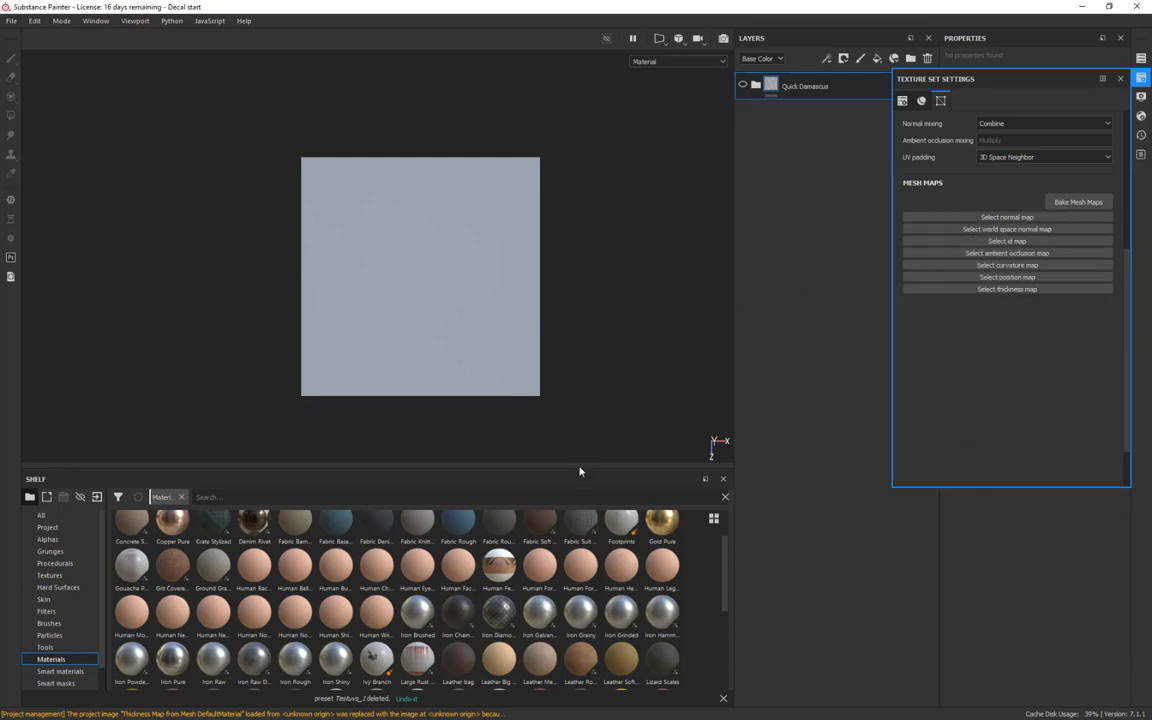
Enlarge the 3D viewport and load HardSurfaceDecals.fbx from the Week 10 folder as the high definition mesh for baking
{"action": "left_click_drag", "start_coordinate": [579, 468], "coordinate": [579, 606]}
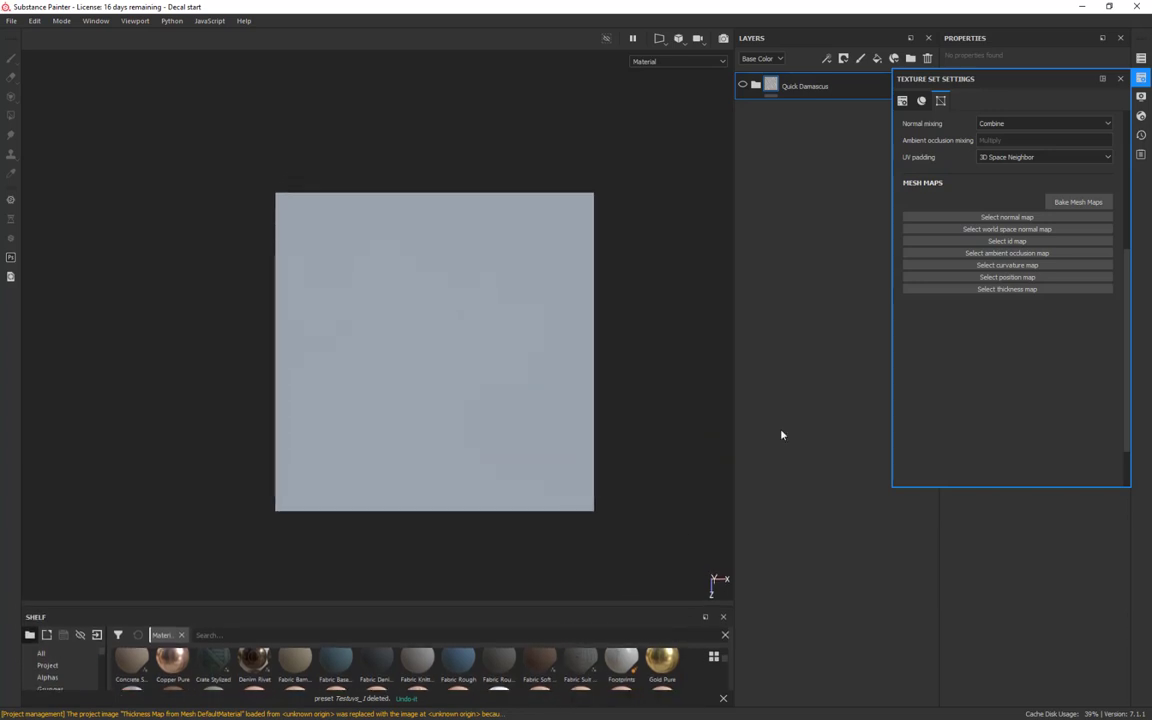
{"action": "left_click", "coordinate": [1078, 202]}
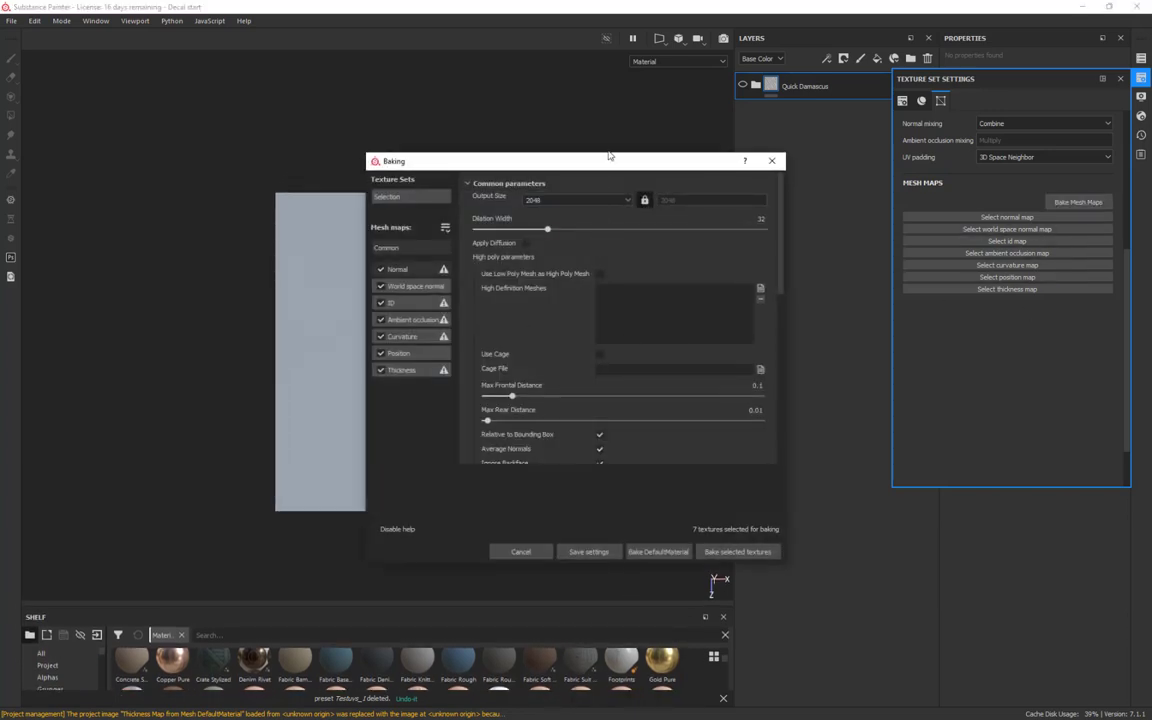
{"action": "left_click", "coordinate": [760, 288]}
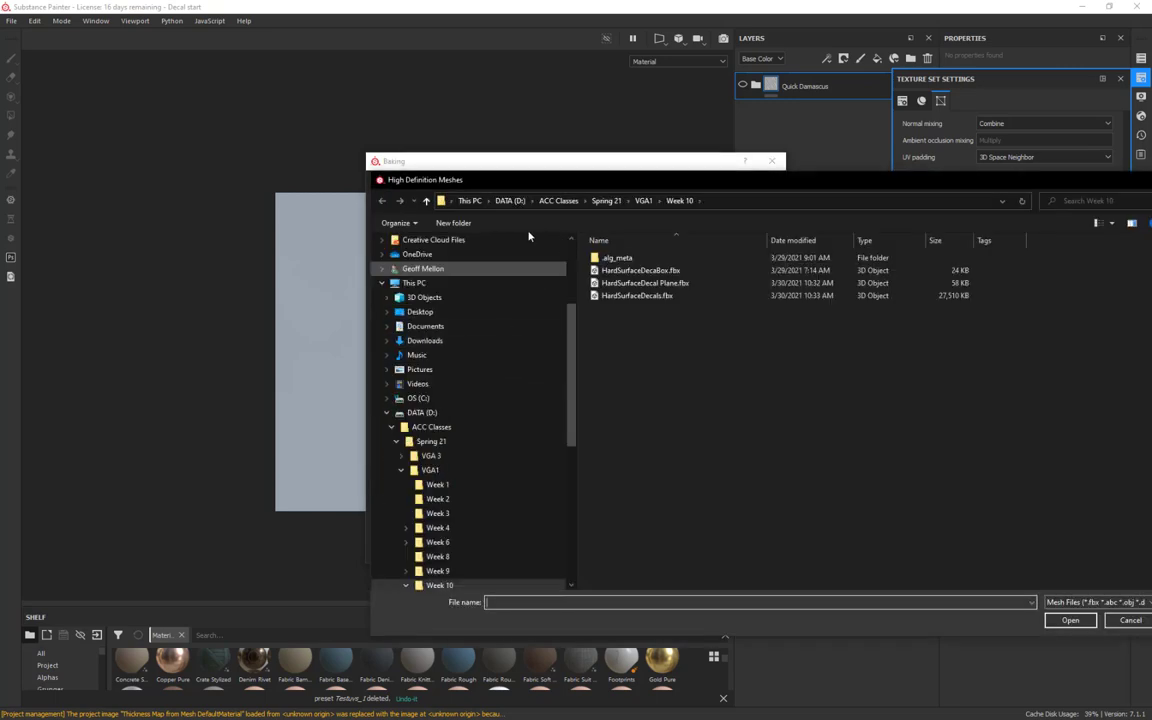
{"action": "left_click", "coordinate": [612, 296]}
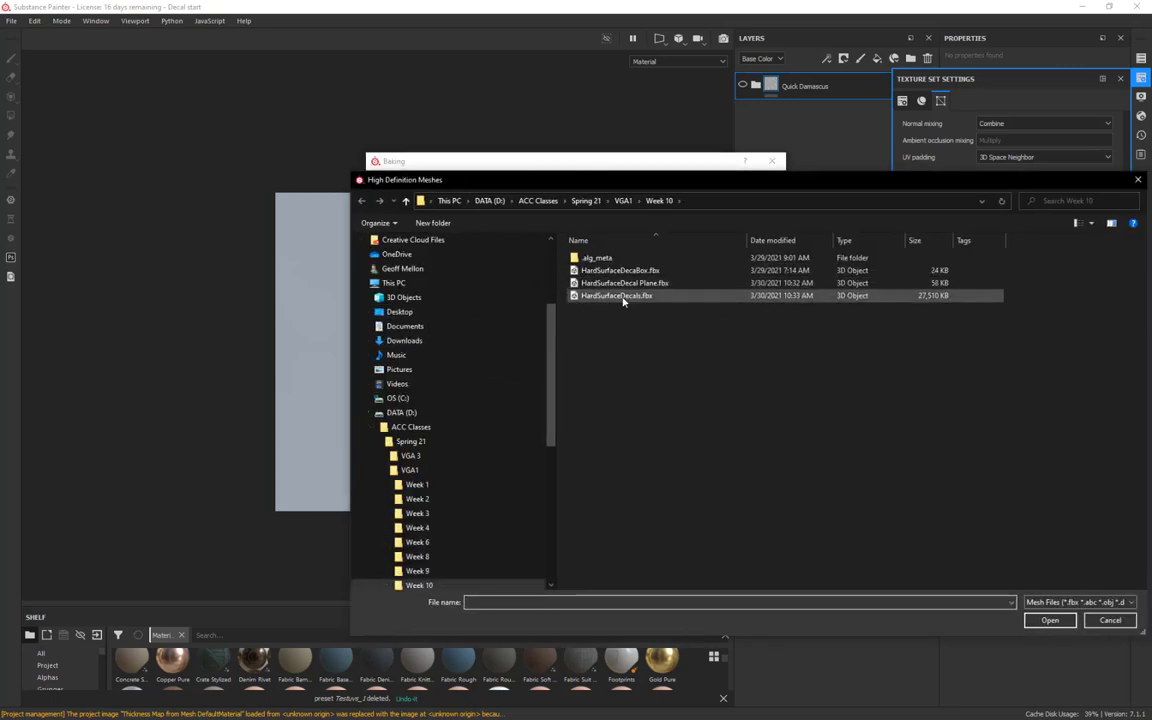
{"action": "left_click", "coordinate": [1049, 620]}
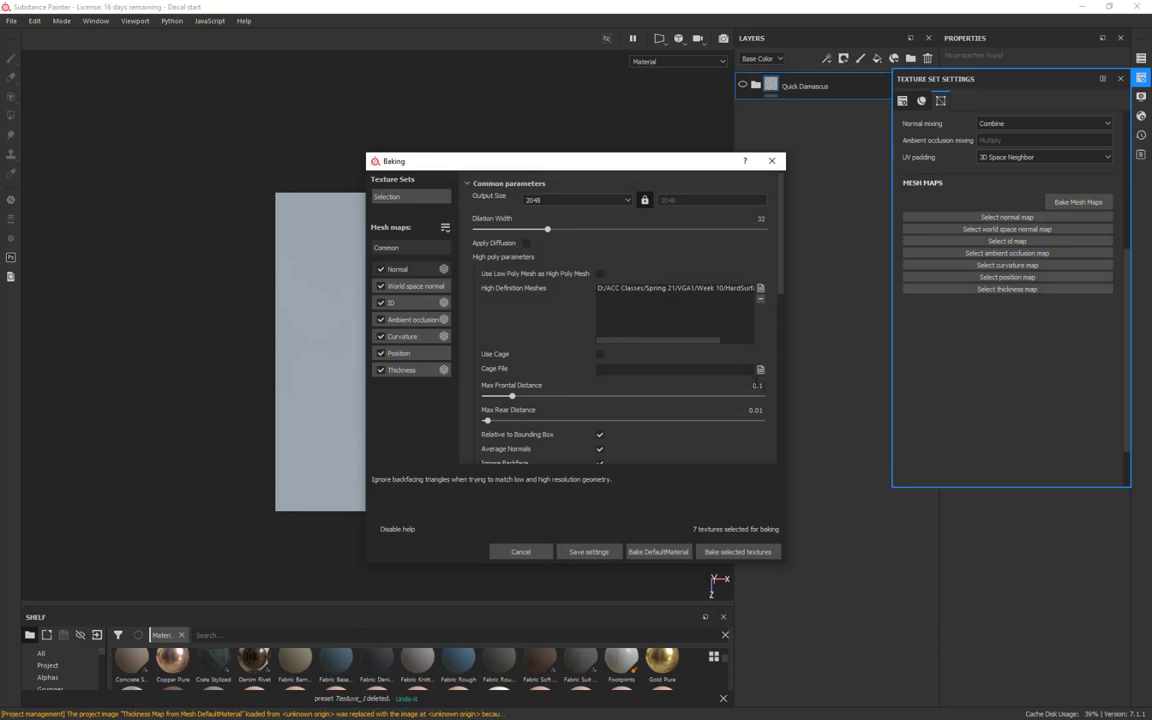
Review the common baking parameters and bake all seven mesh maps at 2048 output size
{"action": "left_click_drag", "start_coordinate": [752, 386], "coordinate": [856, 474]}
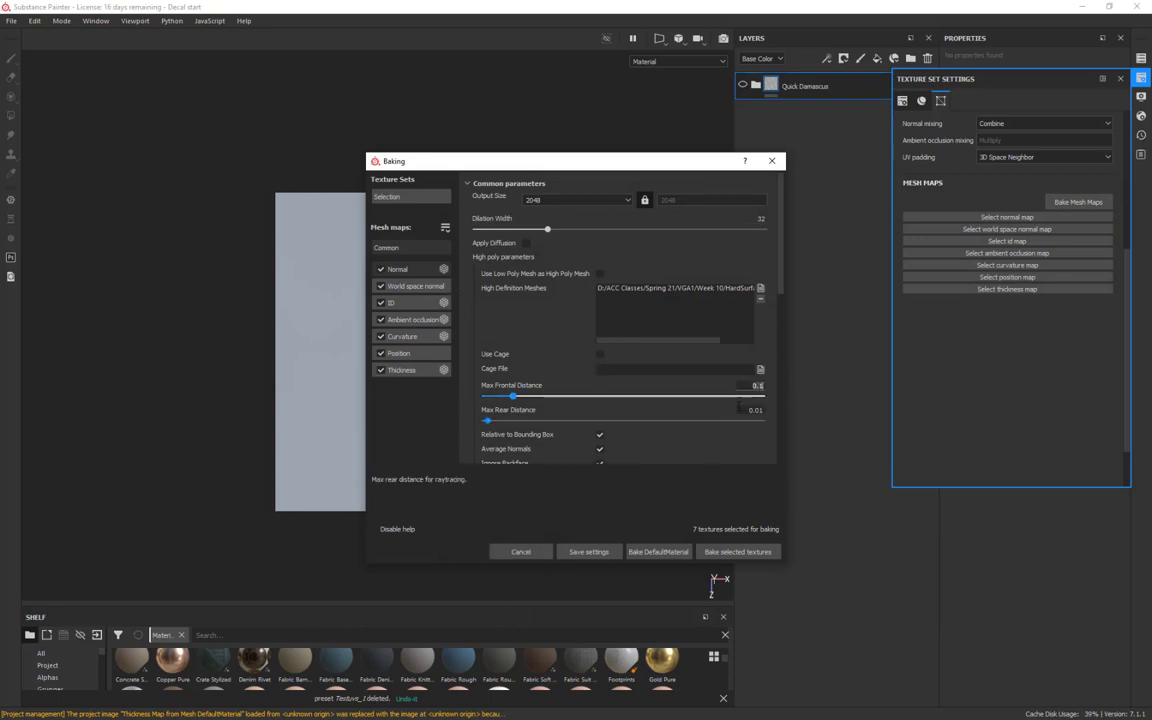
{"action": "scroll", "coordinate": [775, 440], "scroll_direction": "down", "scroll_amount": 3}
{"action": "scroll", "coordinate": [718, 437], "scroll_direction": "up", "scroll_amount": 1}
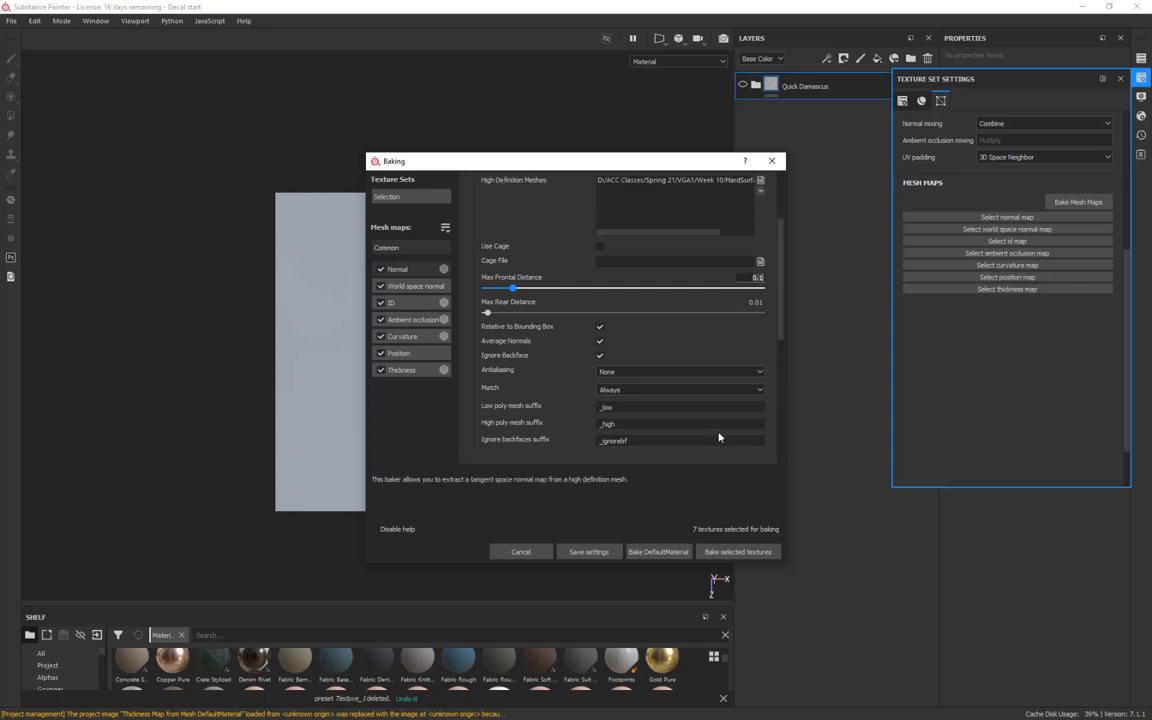
{"action": "scroll", "coordinate": [718, 437], "scroll_direction": "up", "scroll_amount": 3}
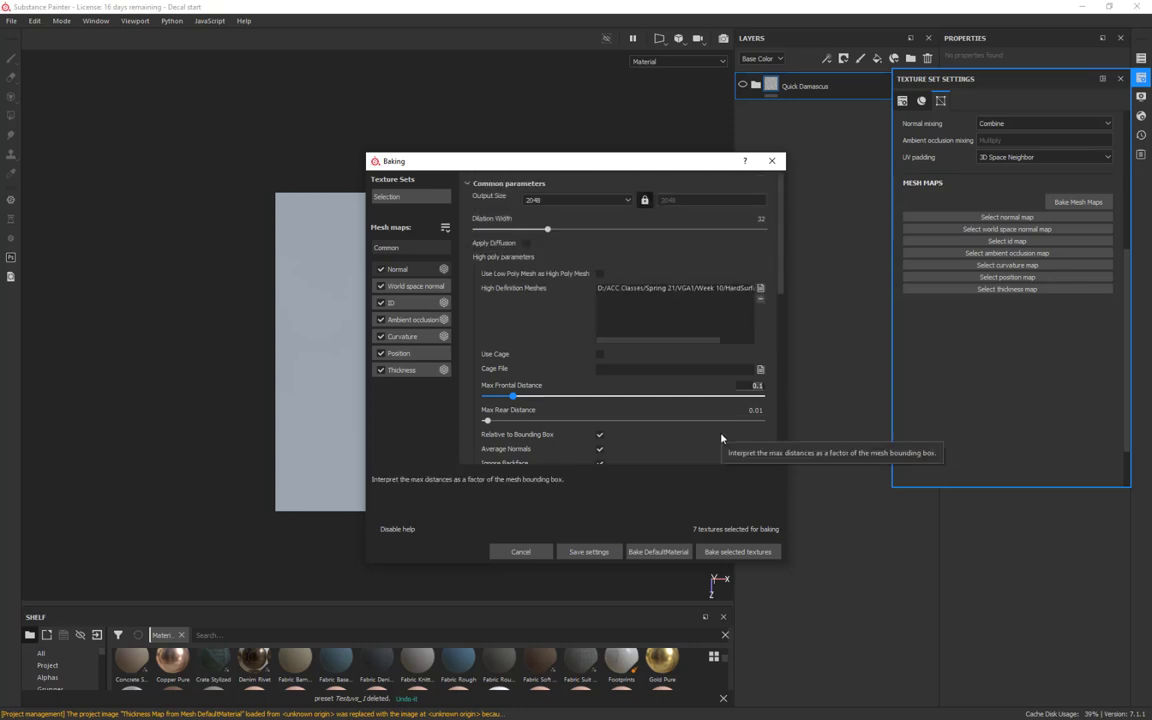
{"action": "scroll", "coordinate": [721, 437], "scroll_direction": "down", "scroll_amount": 2}
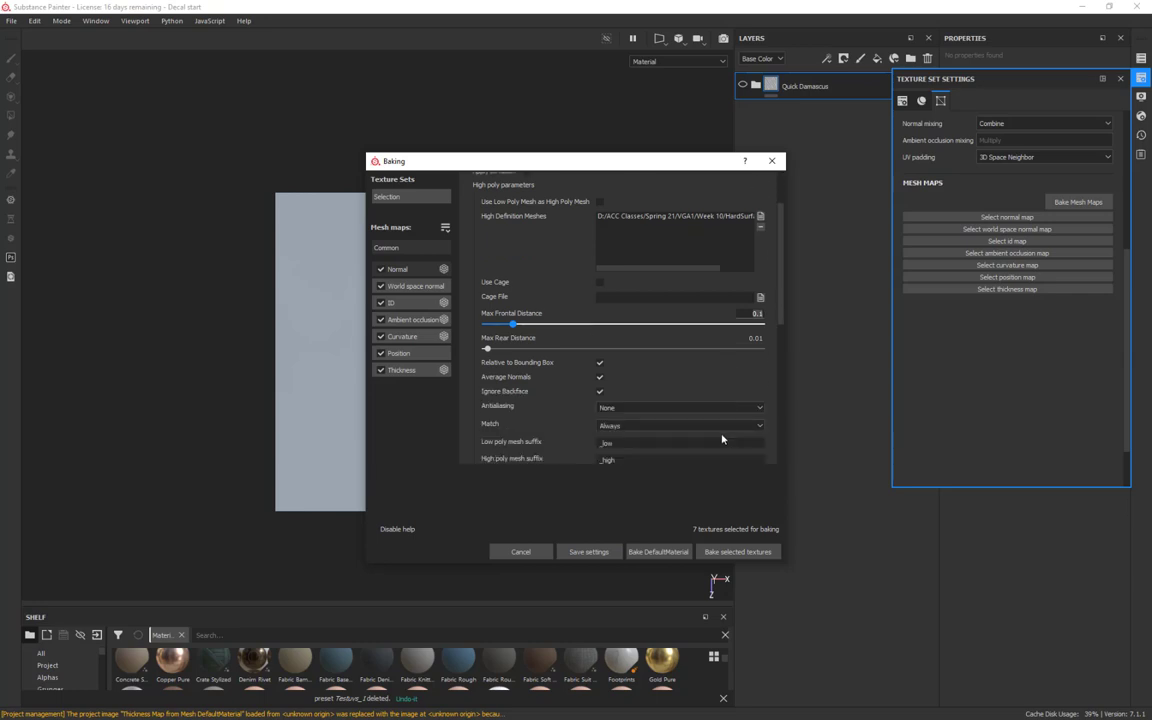
{"action": "scroll", "coordinate": [722, 439], "scroll_direction": "down", "scroll_amount": 1}
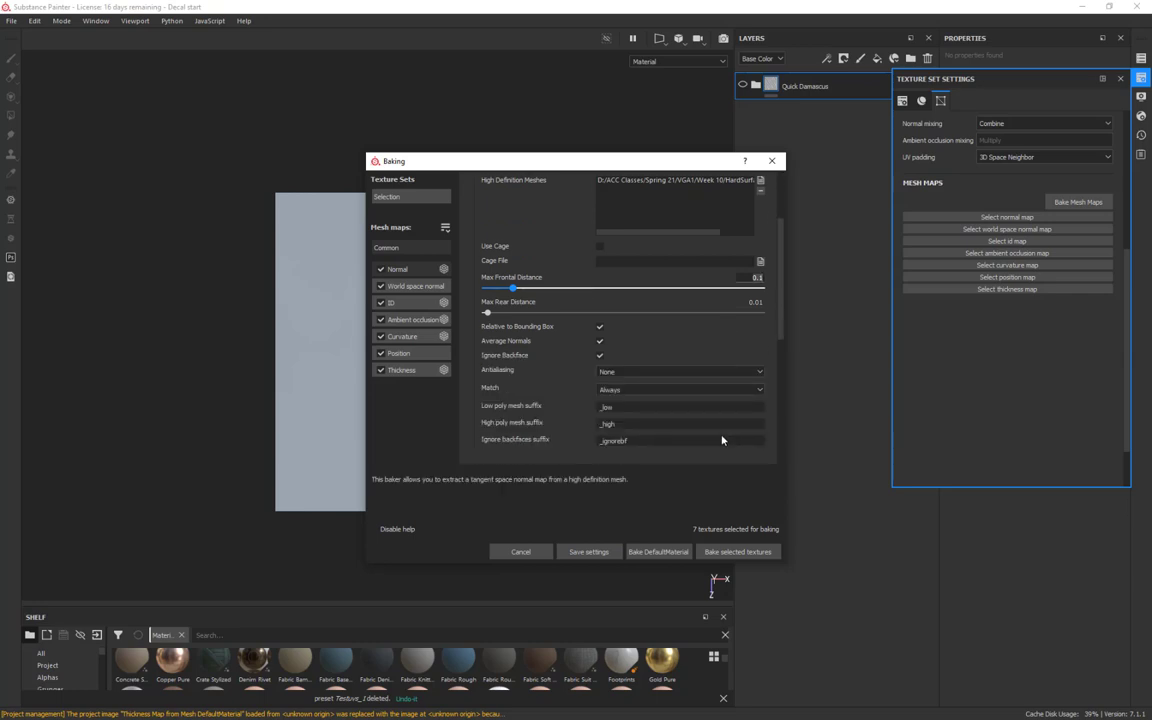
{"action": "scroll", "coordinate": [722, 439], "scroll_direction": "up", "scroll_amount": 1}
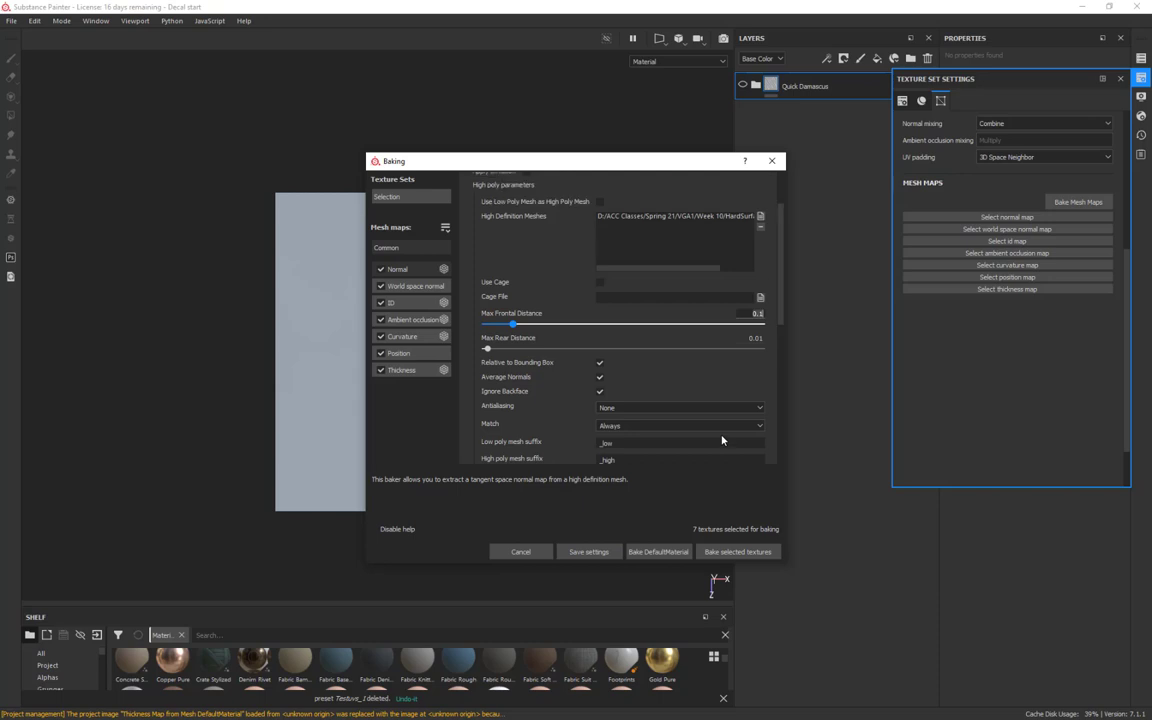
{"action": "scroll", "coordinate": [726, 439], "scroll_direction": "up", "scroll_amount": 2}
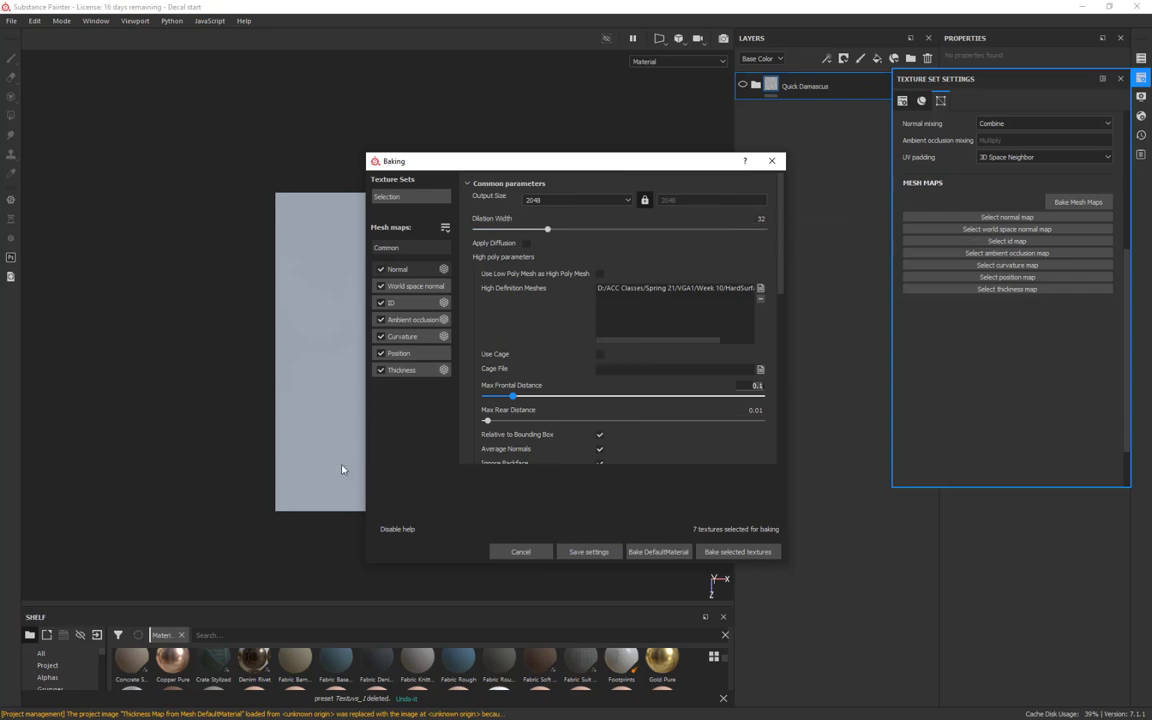
{"action": "left_click", "coordinate": [772, 556]}
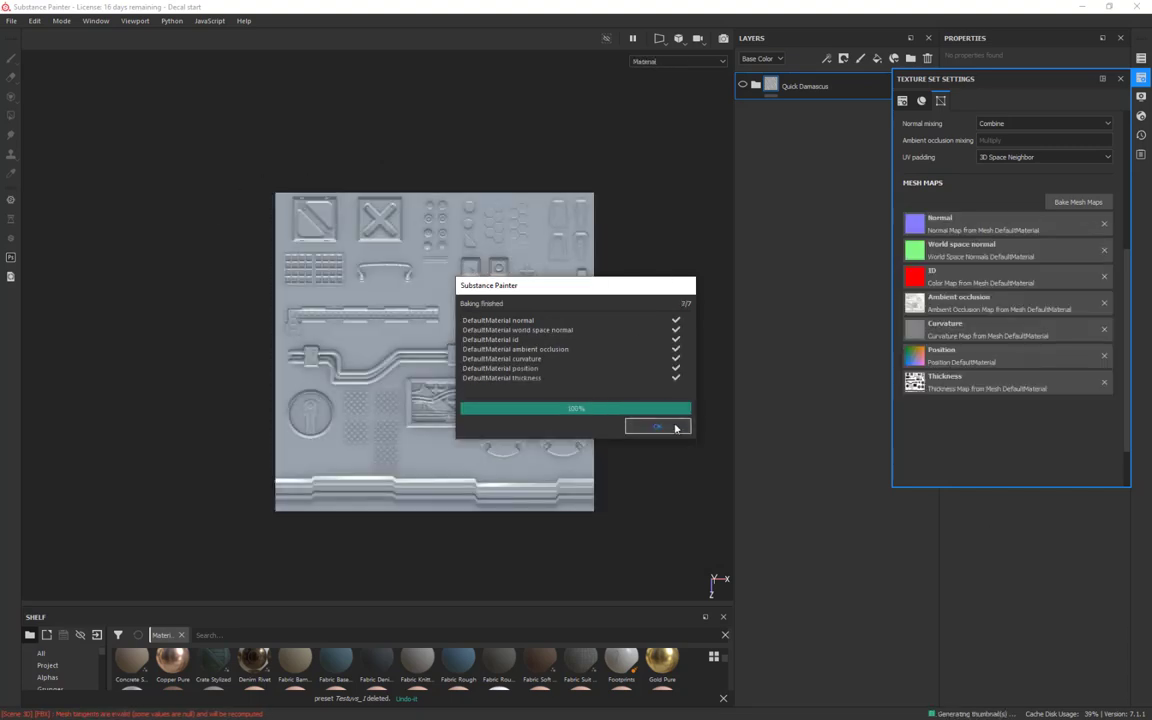
Examine the baked decal relief up close under rotated lighting, and close the texture set settings
{"action": "left_click_drag", "start_coordinate": [679, 476], "coordinate": [661, 287], "text": "alt"}
{"action": "left_click_drag", "start_coordinate": [683, 426], "coordinate": [676, 407], "text": "alt+shift"}
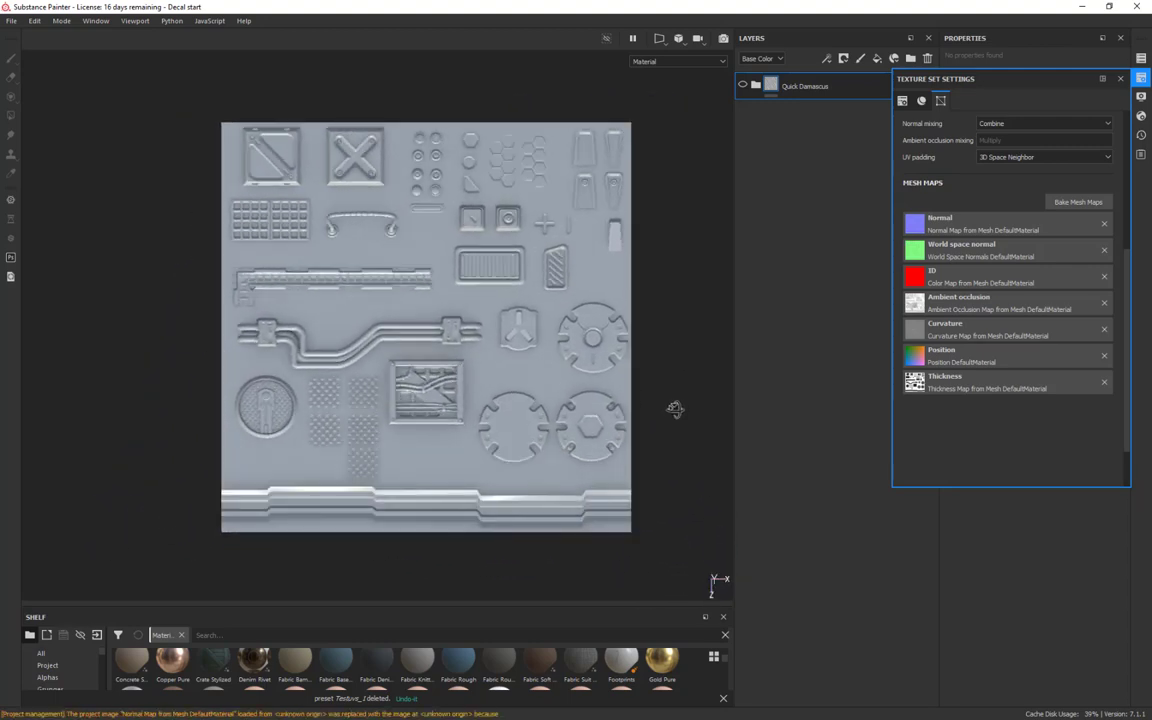
{"action": "right_click_drag", "start_coordinate": [697, 437], "coordinate": [687, 412], "text": "shift"}
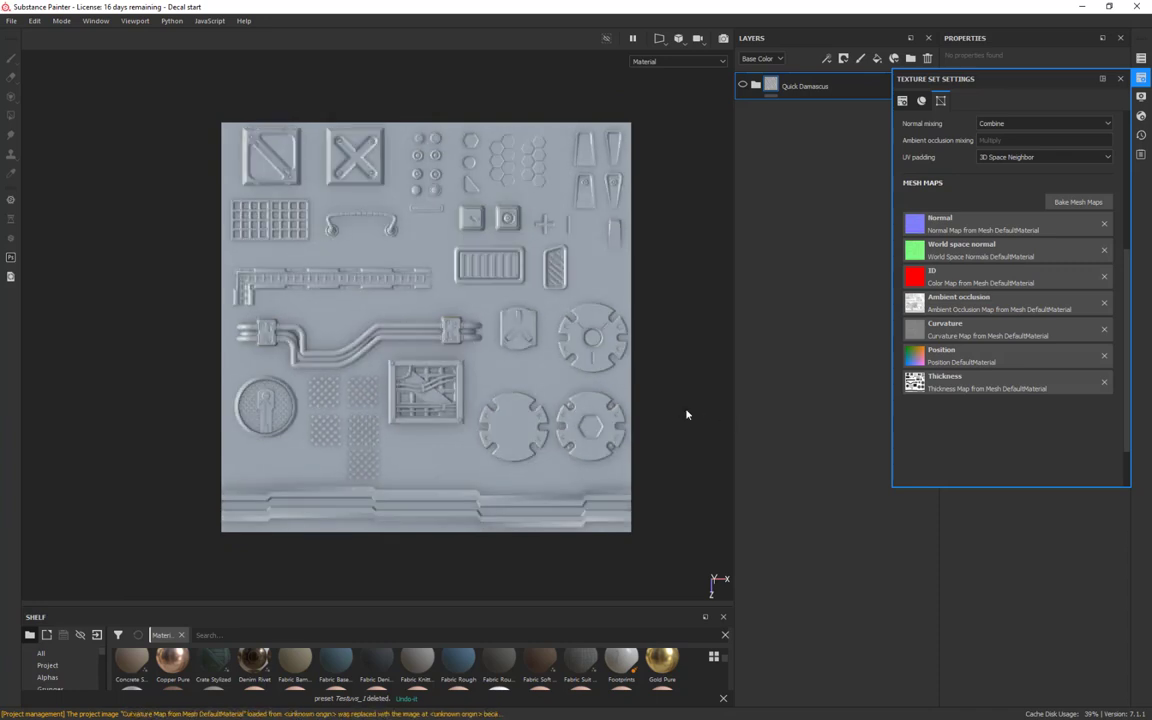
{"action": "left_click", "coordinate": [1120, 79]}
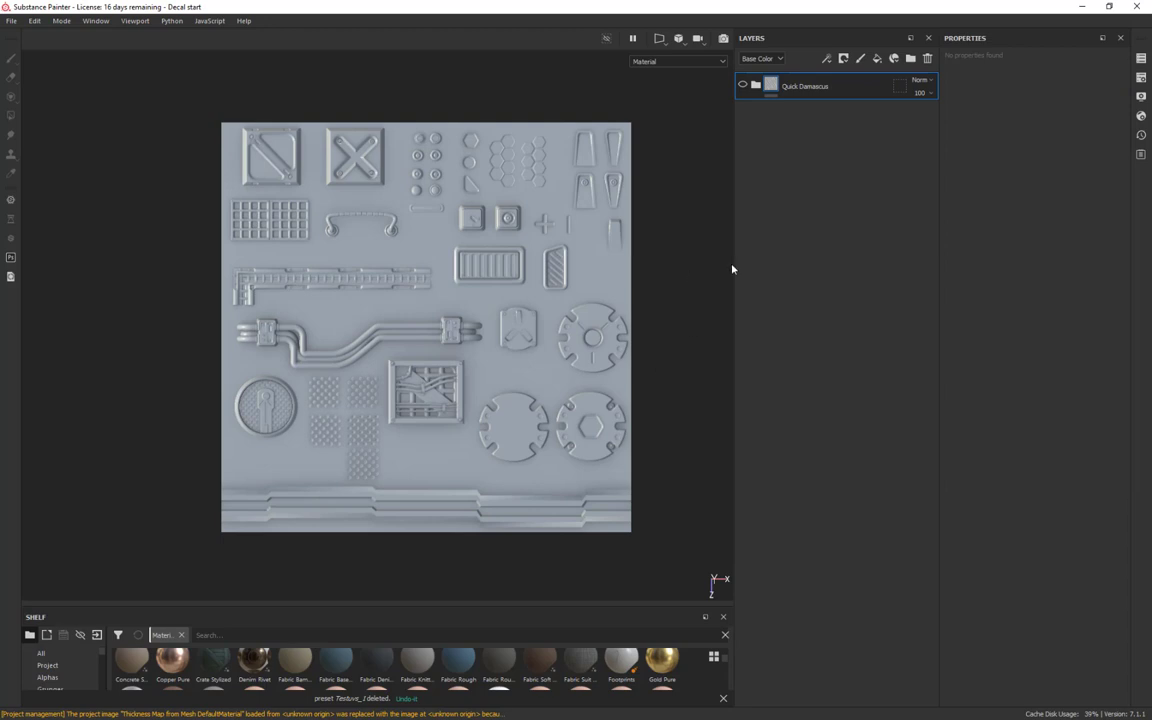
Add a folder below the Quick Damascus folder in the layer stack and name it Base
{"action": "right_click", "coordinate": [836, 283]}
{"action": "left_click", "coordinate": [712, 314]}
{"action": "left_click", "coordinate": [910, 59]}
{"action": "left_click_drag", "start_coordinate": [792, 85], "coordinate": [782, 153]}
{"action": "double_click", "coordinate": [796, 114]}
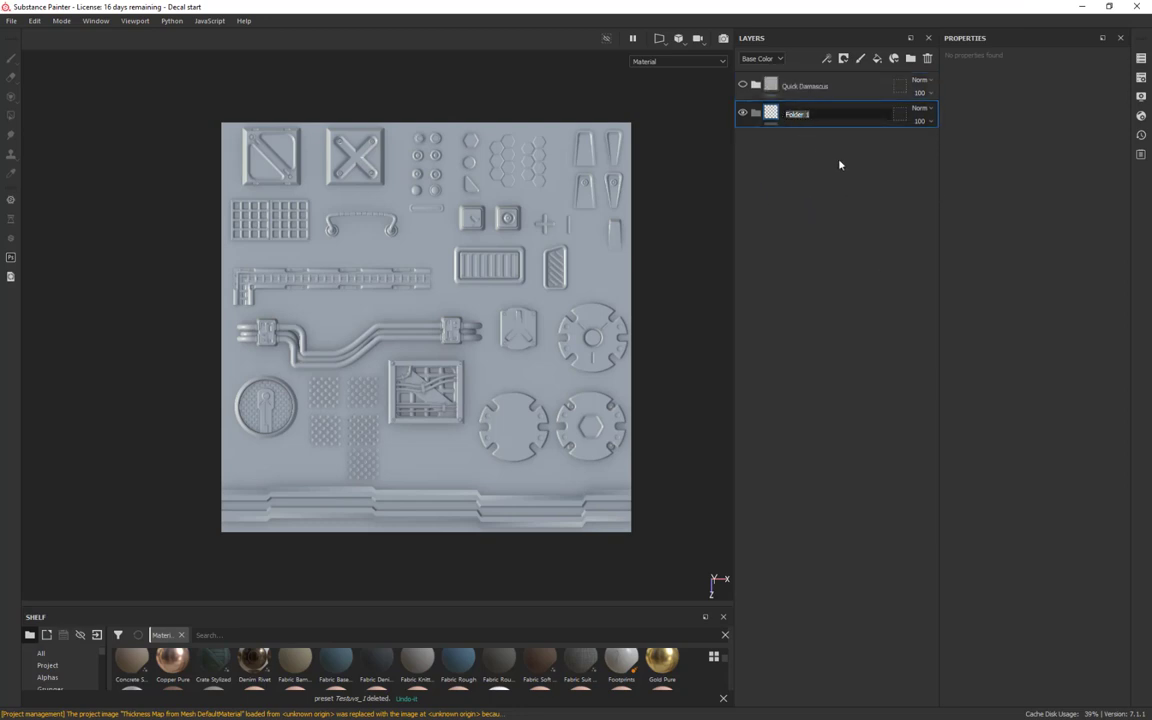
{"action": "type", "text": "Base"}
{"action": "key", "text": "Return"}
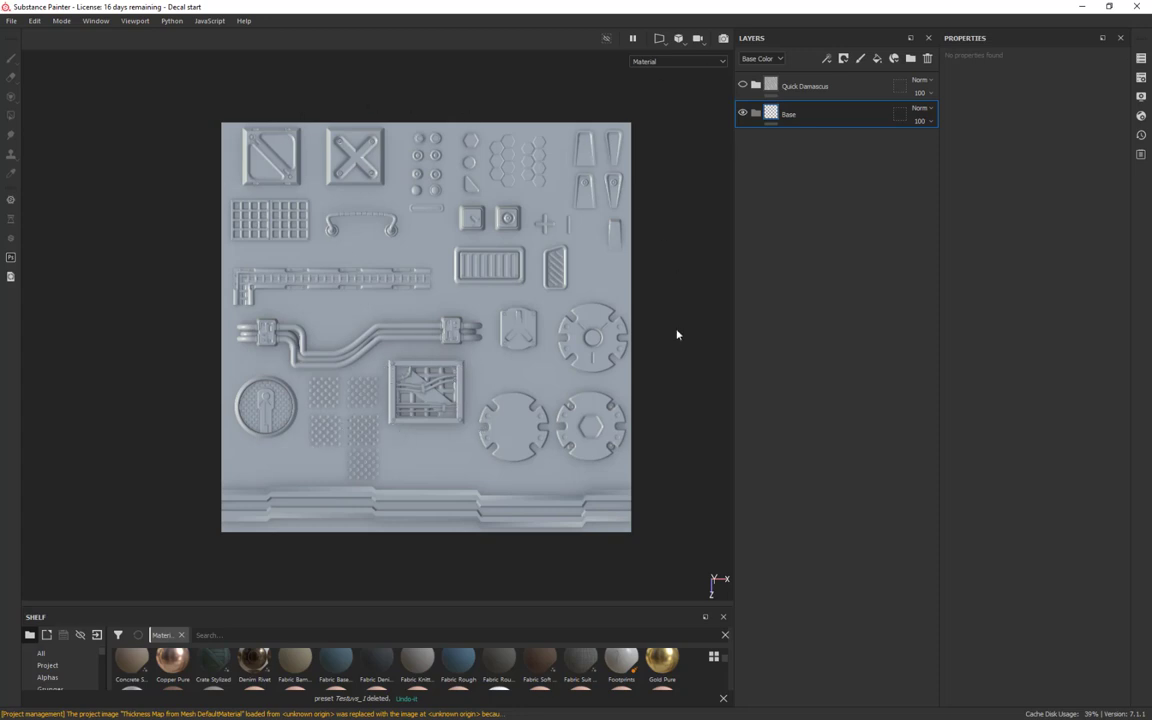
Make the Quick Damascus folder visible and examine its striped metal on the plane
{"action": "double_click", "coordinate": [814, 116]}
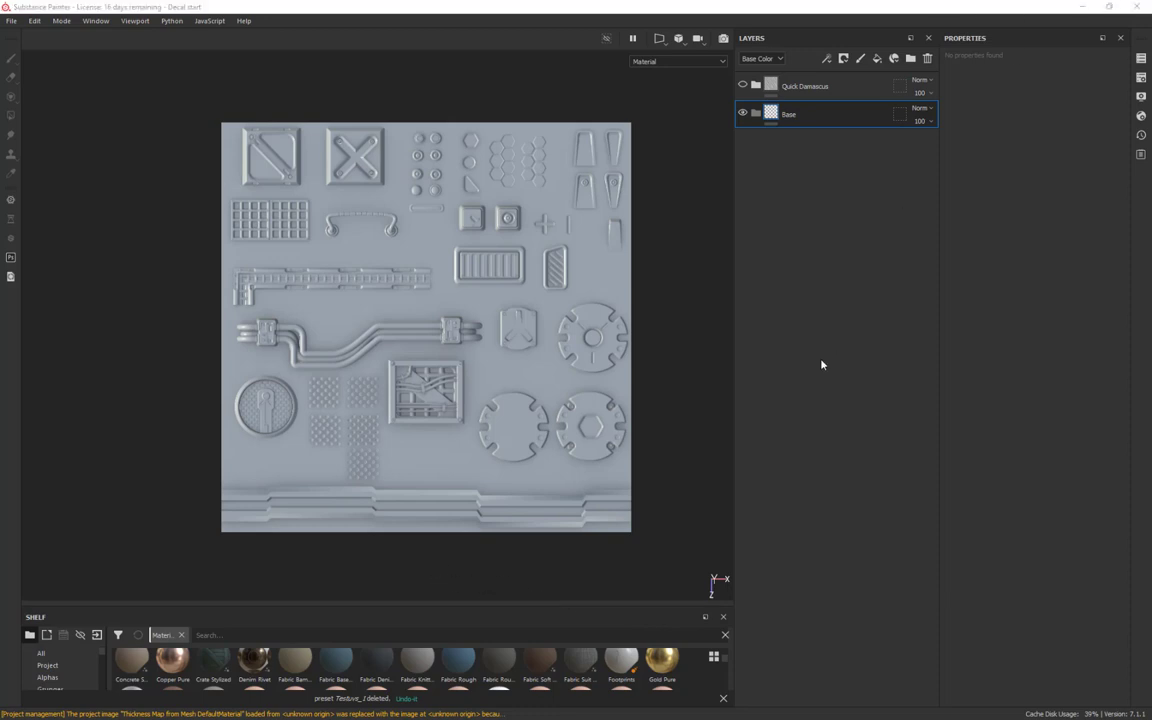
{"action": "left_click", "coordinate": [820, 88]}
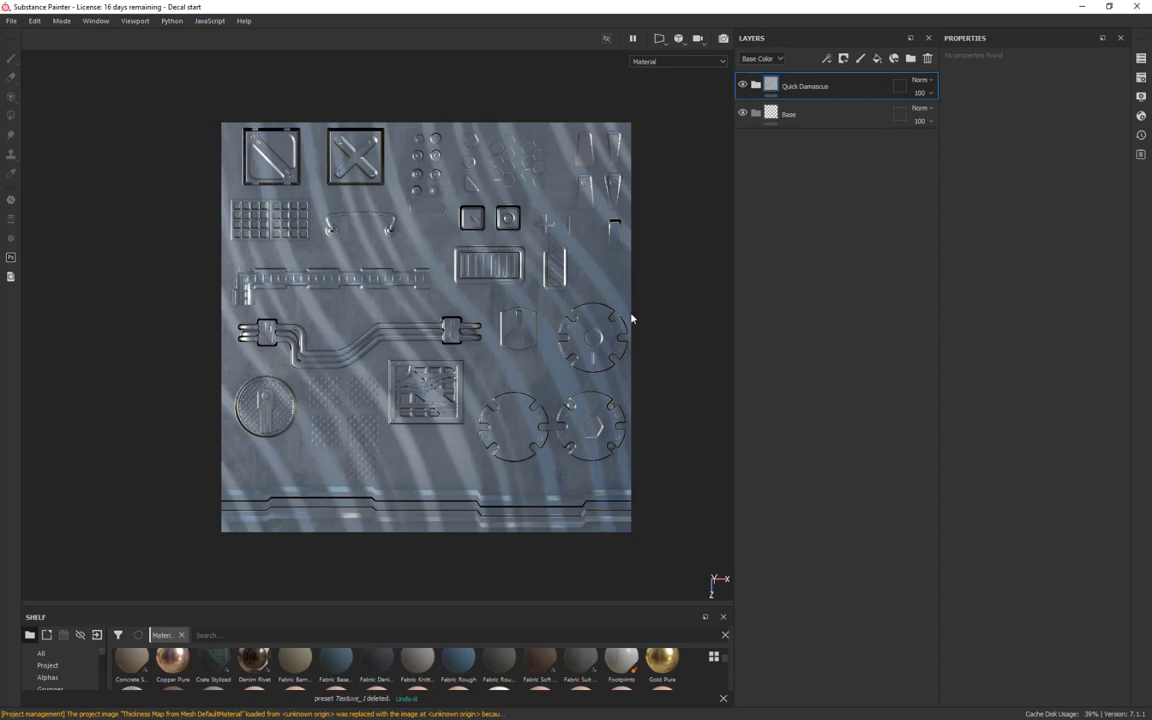
{"action": "left_click", "coordinate": [652, 337]}
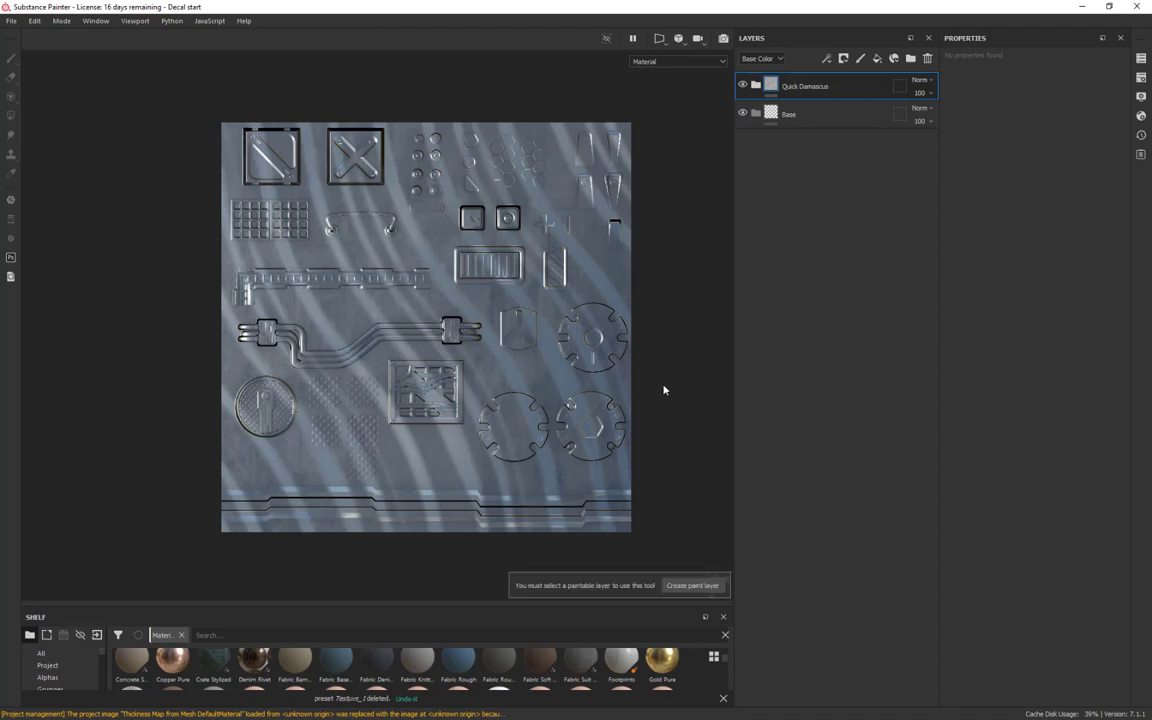
{"action": "mouse_move", "coordinate": [663, 390]}
{"action": "left_mouse_down", "text": "alt"}
{"action": "mouse_move", "coordinate": [689, 411]}
{"action": "mouse_move", "coordinate": [699, 481]}
{"action": "mouse_move", "coordinate": [704, 463]}
{"action": "mouse_move", "coordinate": [661, 363]}
{"action": "mouse_move", "coordinate": [591, 231]}
{"action": "mouse_move", "coordinate": [604, 144]}
{"action": "mouse_move", "coordinate": [664, 202]}
{"action": "mouse_move", "coordinate": [694, 314]}
{"action": "mouse_move", "coordinate": [663, 314]}
{"action": "mouse_move", "coordinate": [625, 291]}
{"action": "mouse_move", "coordinate": [641, 395]}
{"action": "left_mouse_up", "text": "alt"}
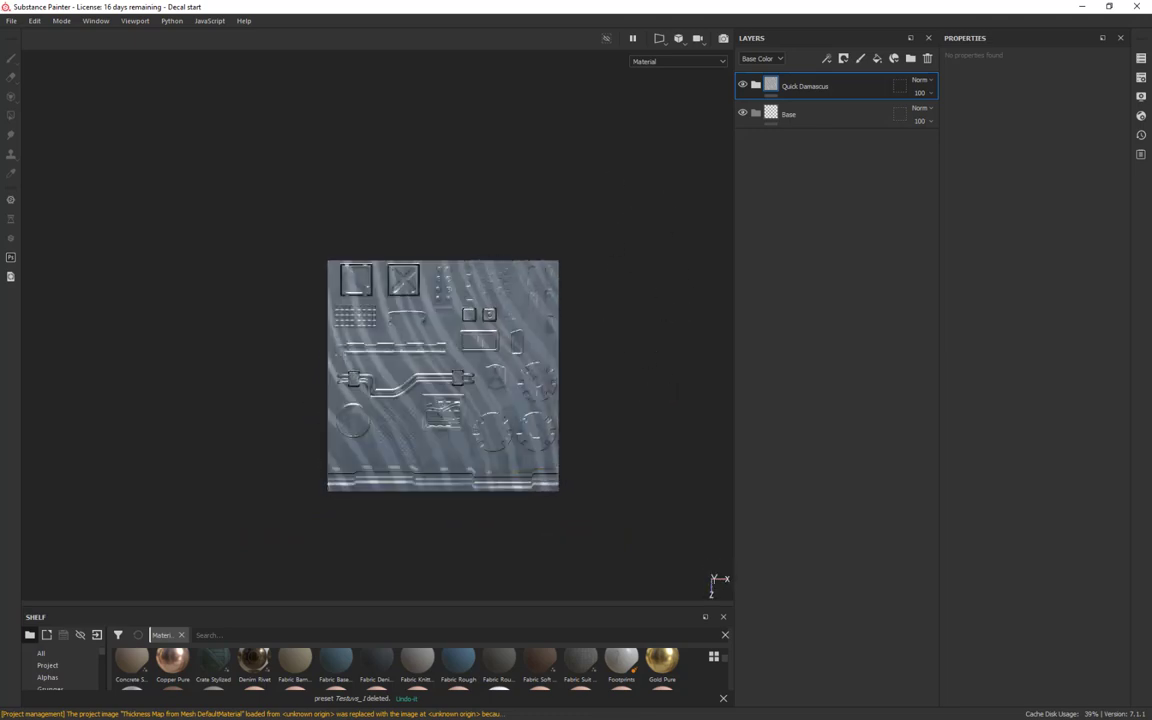
Switch to the browser to study the damascus metal image results as reference, then return to Substance Painter
{"action": "key", "text": "alt+Tab"}
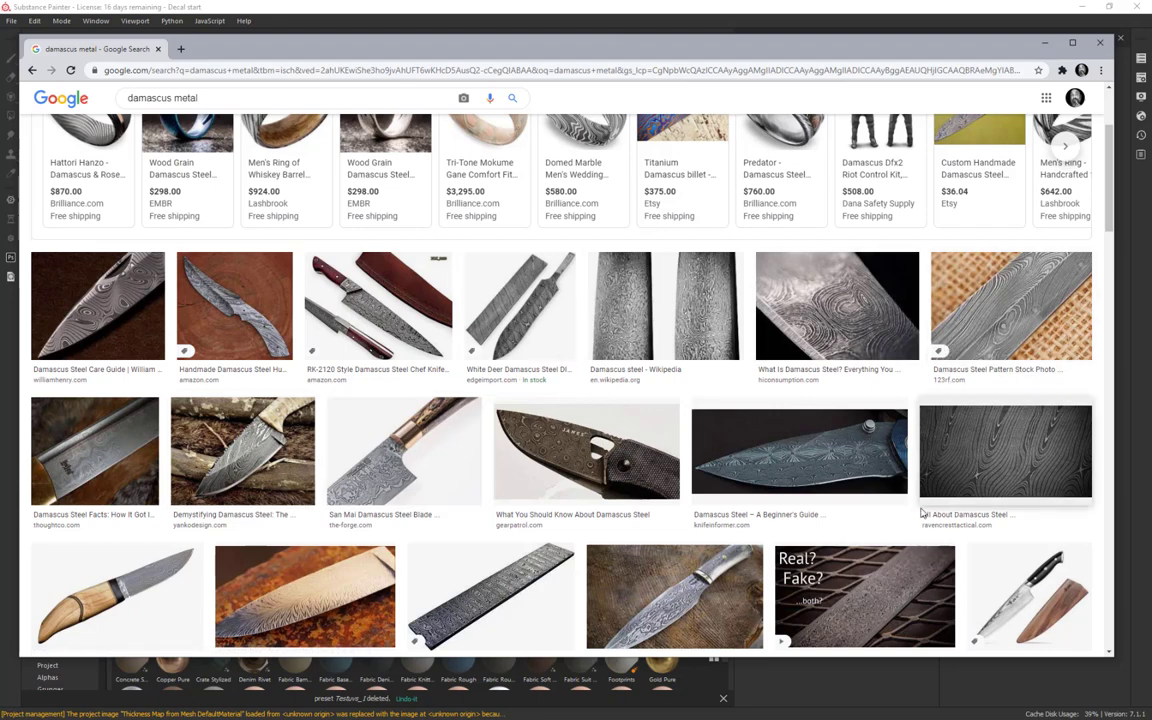
{"action": "scroll", "coordinate": [1033, 461], "scroll_direction": "down", "scroll_amount": 3}
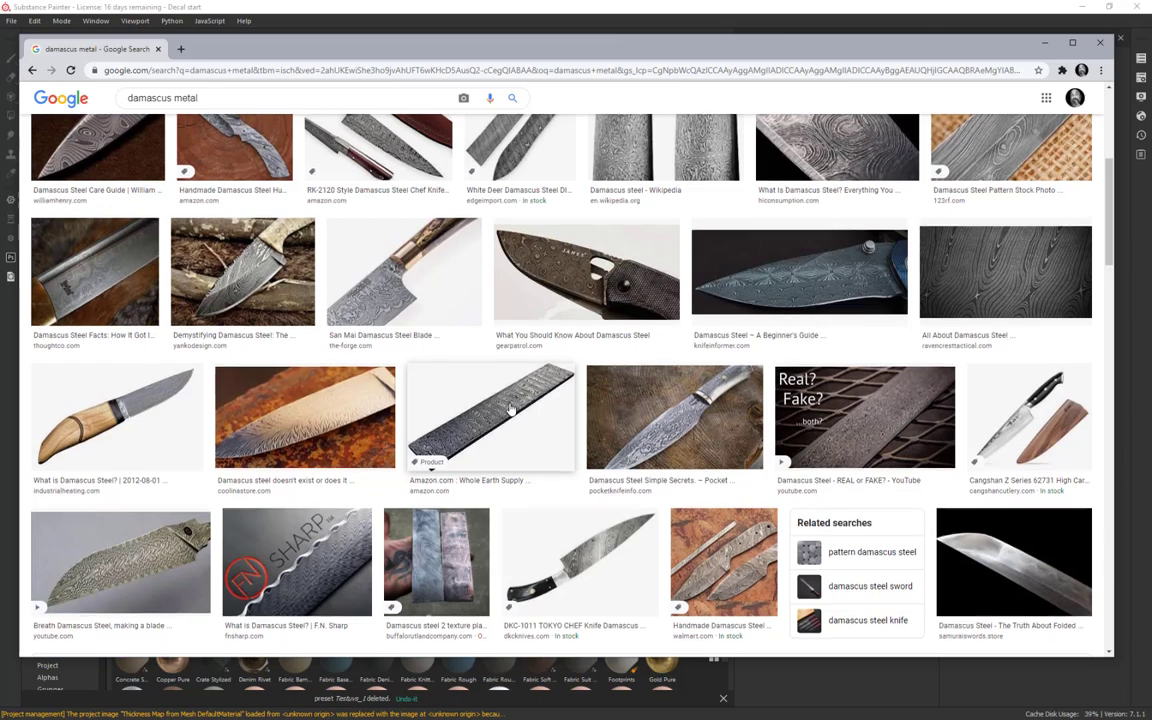
{"action": "scroll", "coordinate": [510, 408], "scroll_direction": "up", "scroll_amount": 1}
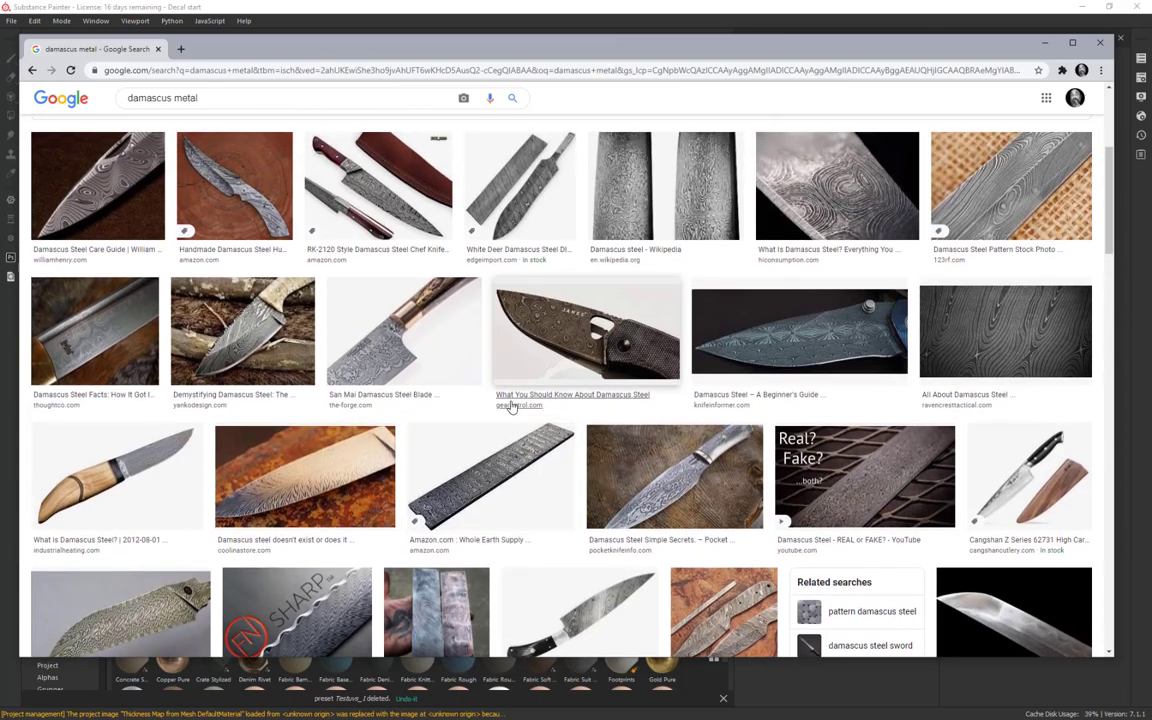
{"action": "left_click", "coordinate": [1046, 45]}
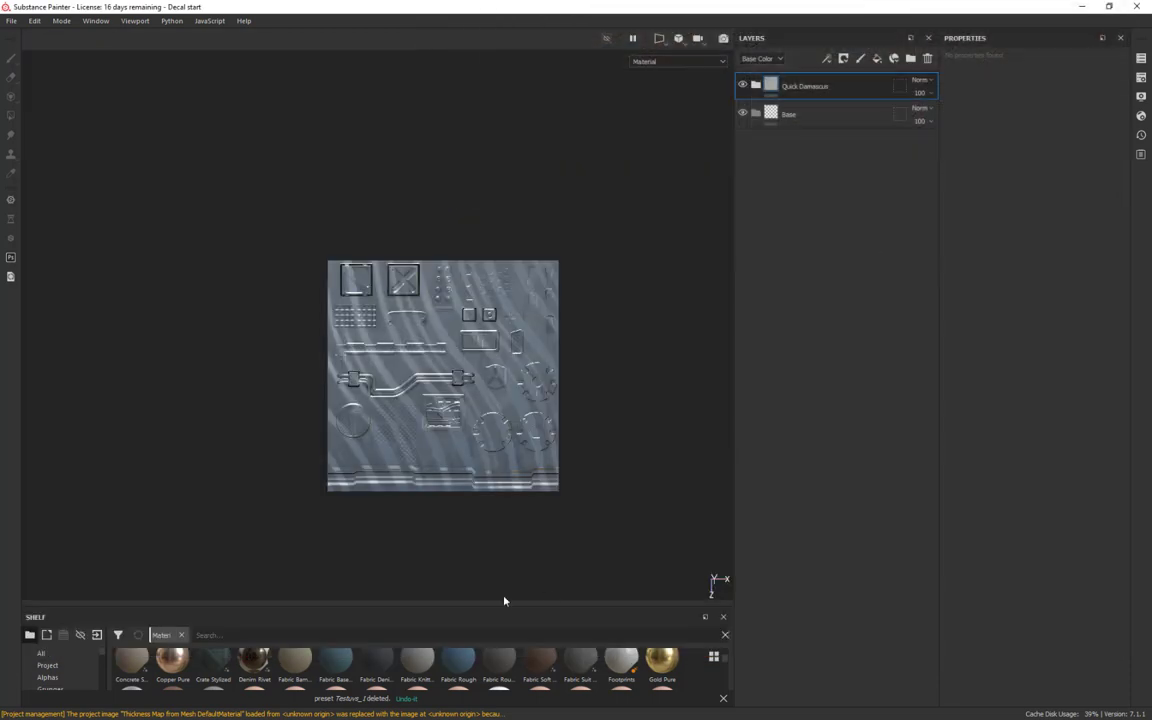
Expand the Quick Damascus folder and hide its Cobalt Pure fill layer
{"action": "left_click_drag", "start_coordinate": [616, 443], "coordinate": [653, 429], "text": "alt"}
{"action": "right_click_drag", "start_coordinate": [656, 368], "coordinate": [712, 572], "text": "alt"}
{"action": "middle_click_drag", "start_coordinate": [679, 421], "coordinate": [660, 410], "text": "alt"}
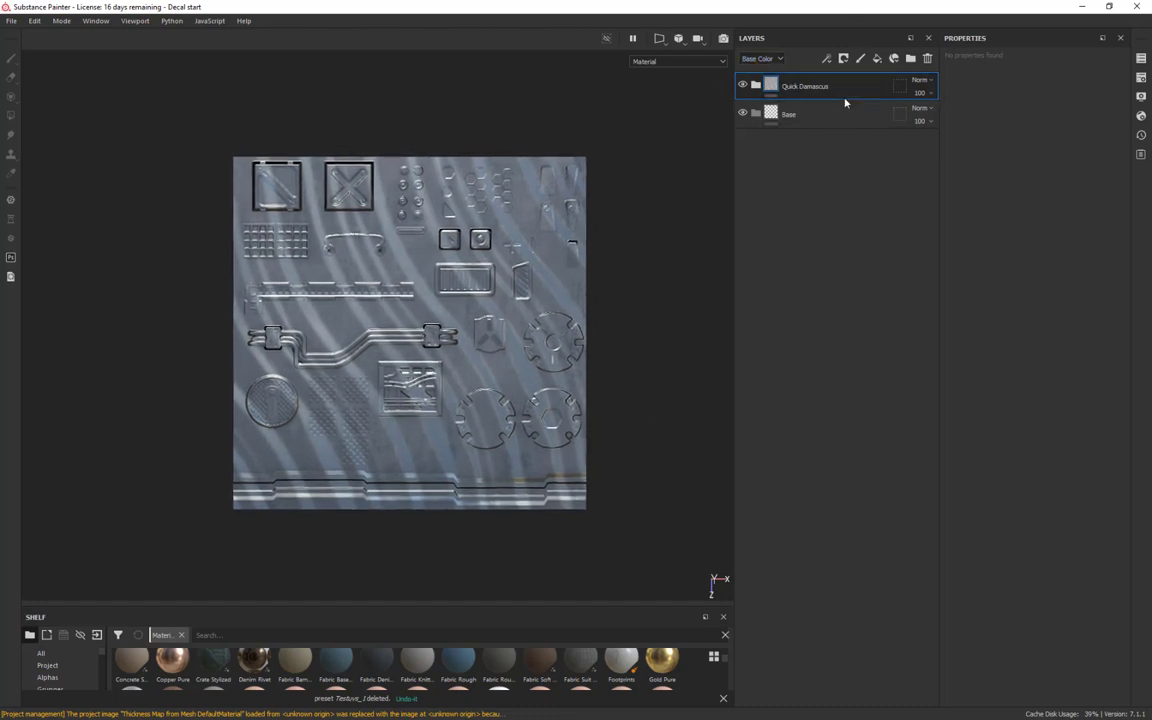
{"action": "left_click", "coordinate": [755, 86]}
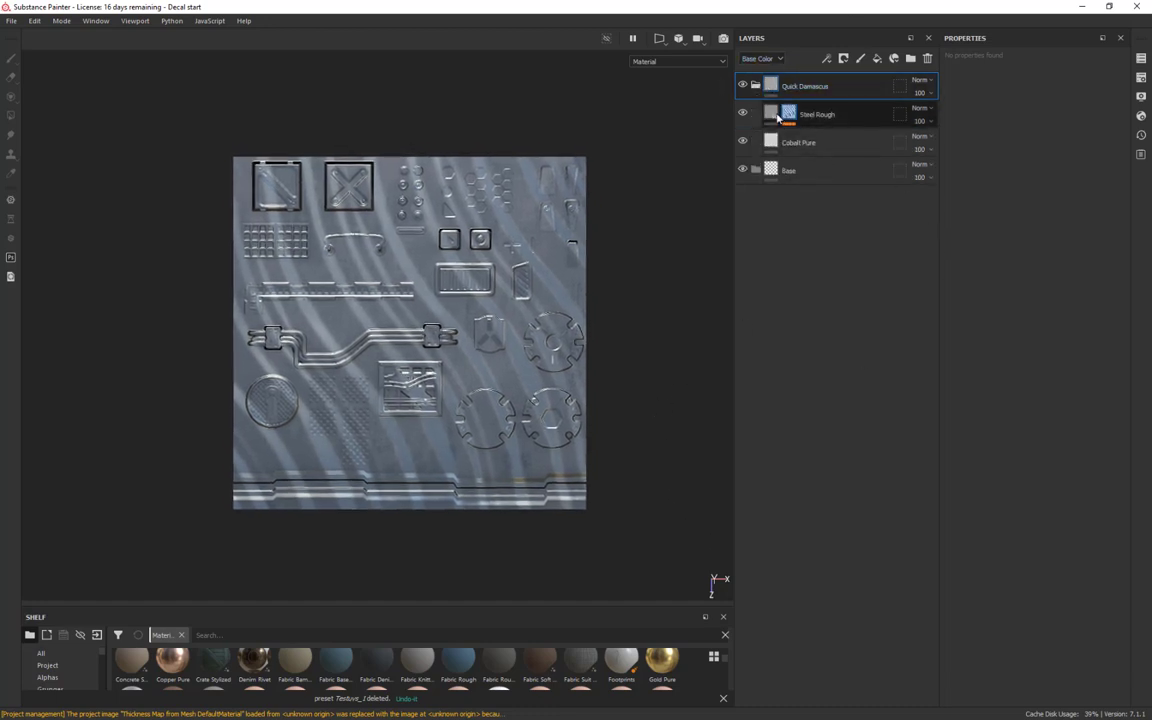
{"action": "left_click", "coordinate": [773, 113]}
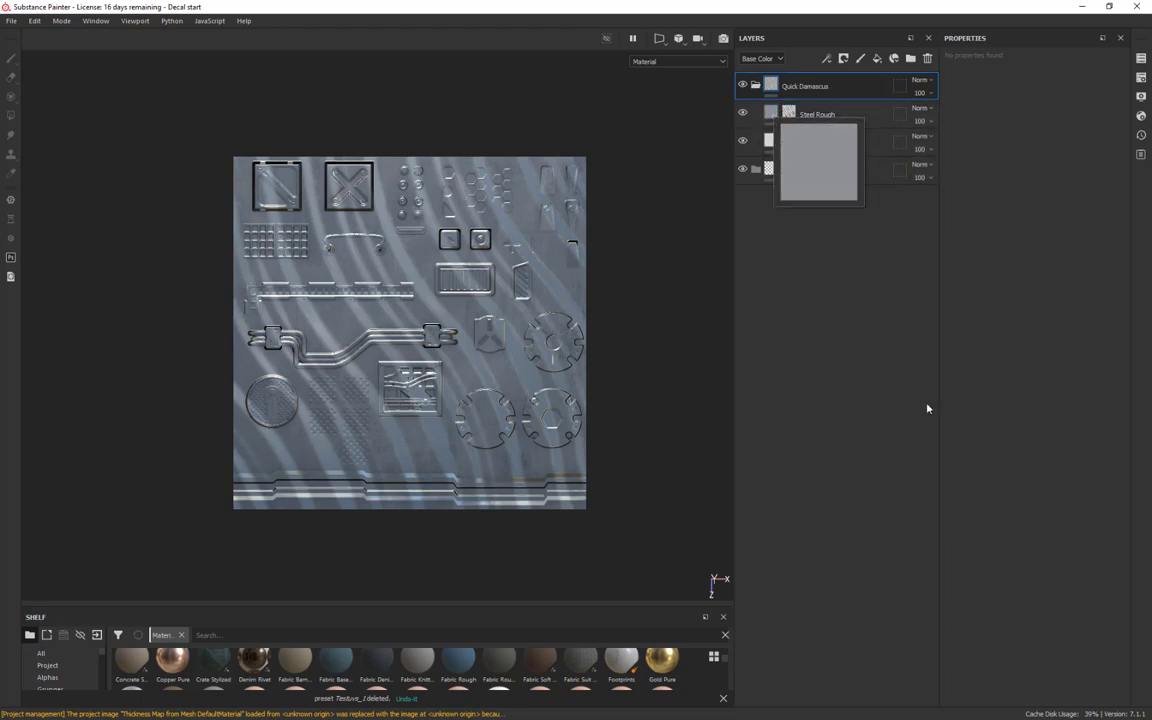
{"action": "left_click", "coordinate": [812, 143]}
{"action": "left_click", "coordinate": [742, 142]}
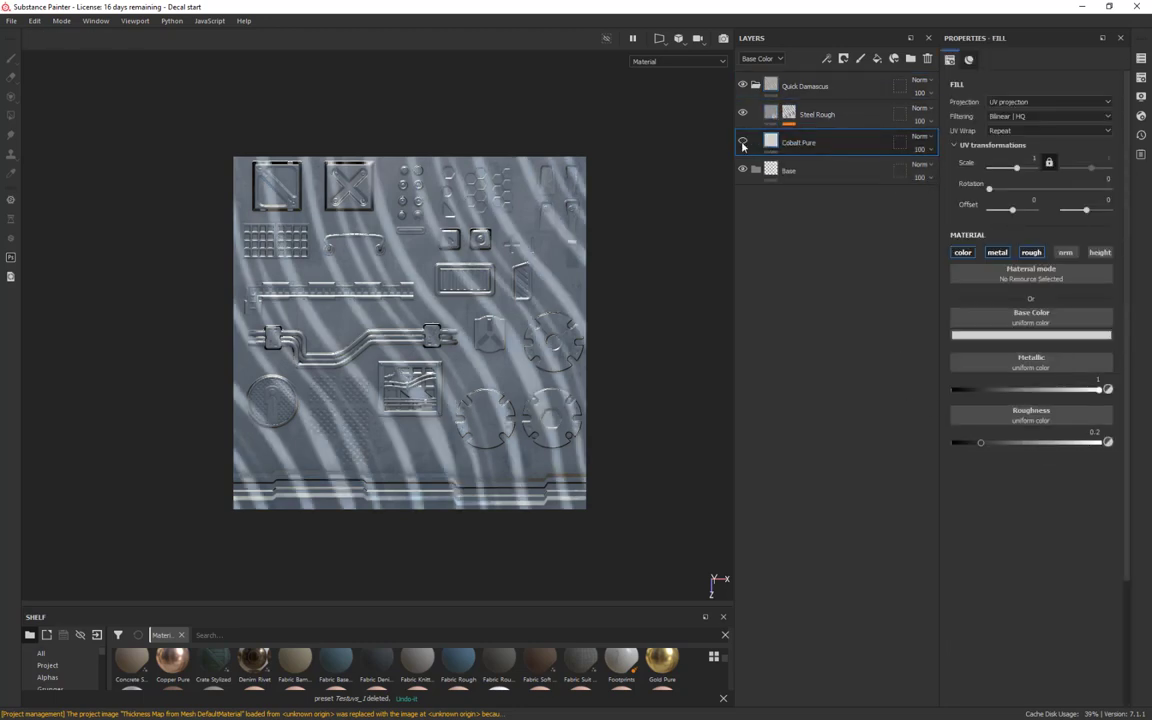
Make the Cobalt Pure layer visible again and toggle the Steel Rough layer off and on to compare the metals
{"action": "left_click", "coordinate": [742, 142]}
{"action": "left_click", "coordinate": [742, 113]}
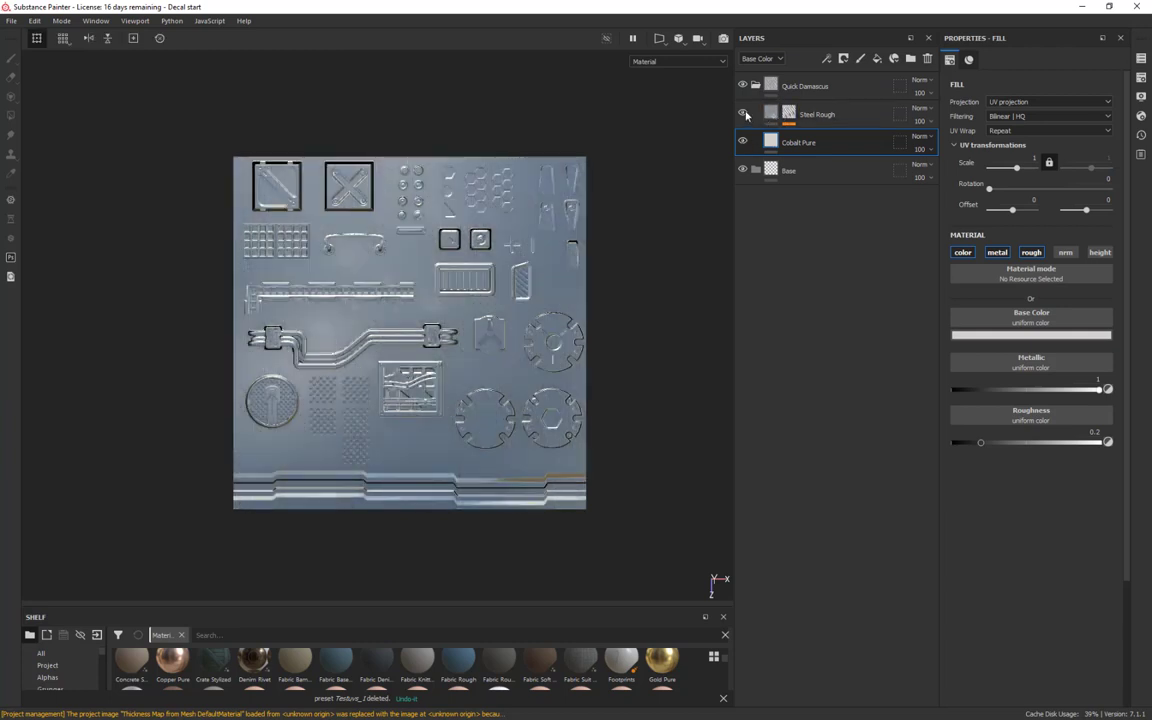
{"action": "left_click", "coordinate": [742, 113]}
Set the Number of the lower Lines Wave fill in the Steel Rough mask to 10
{"action": "left_click", "coordinate": [789, 113]}
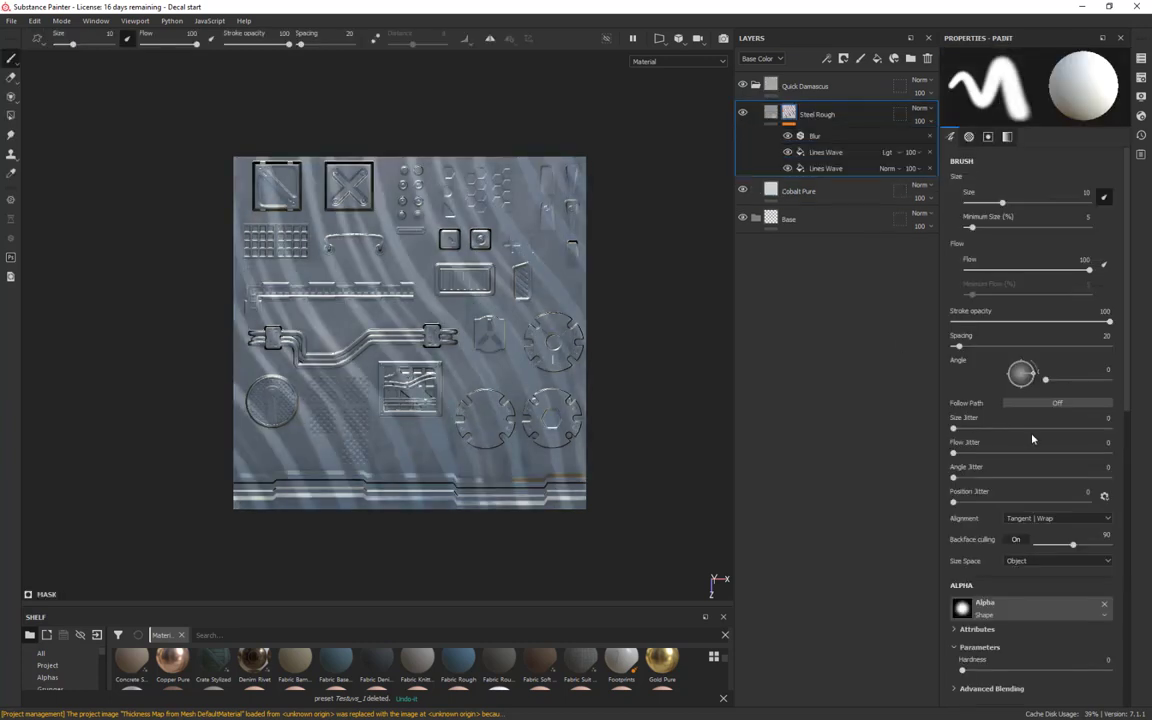
{"action": "left_click", "coordinate": [825, 152]}
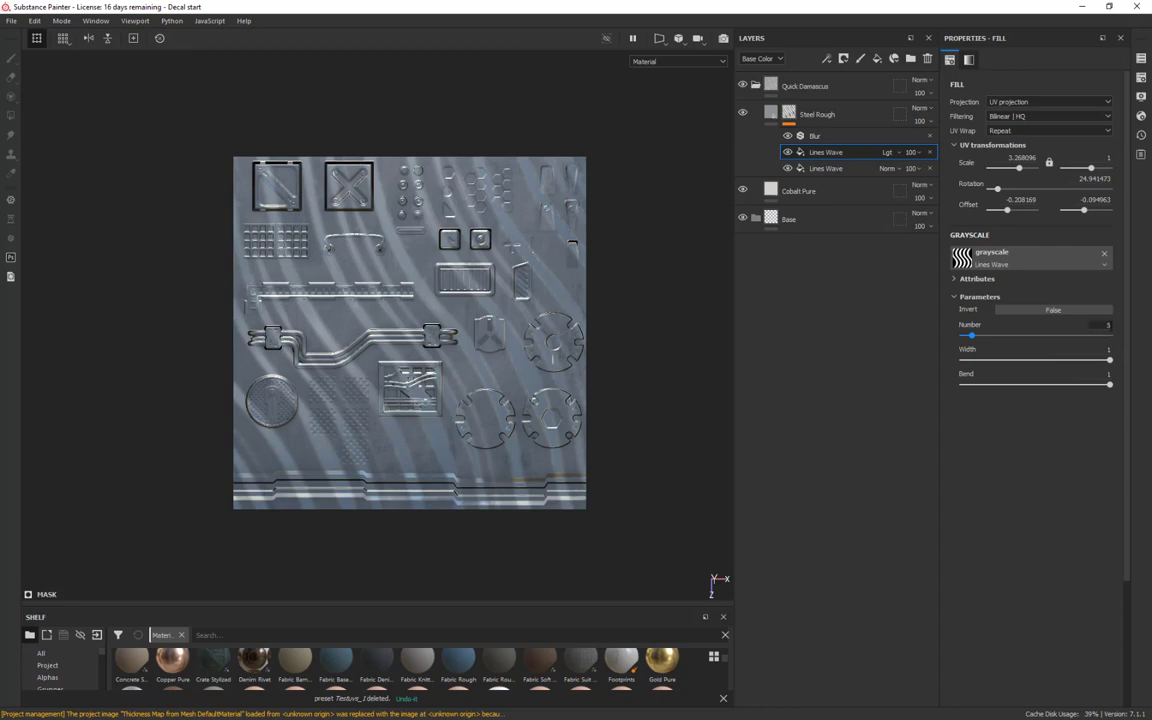
{"action": "left_click", "coordinate": [848, 168]}
{"action": "left_click", "coordinate": [1107, 325]}
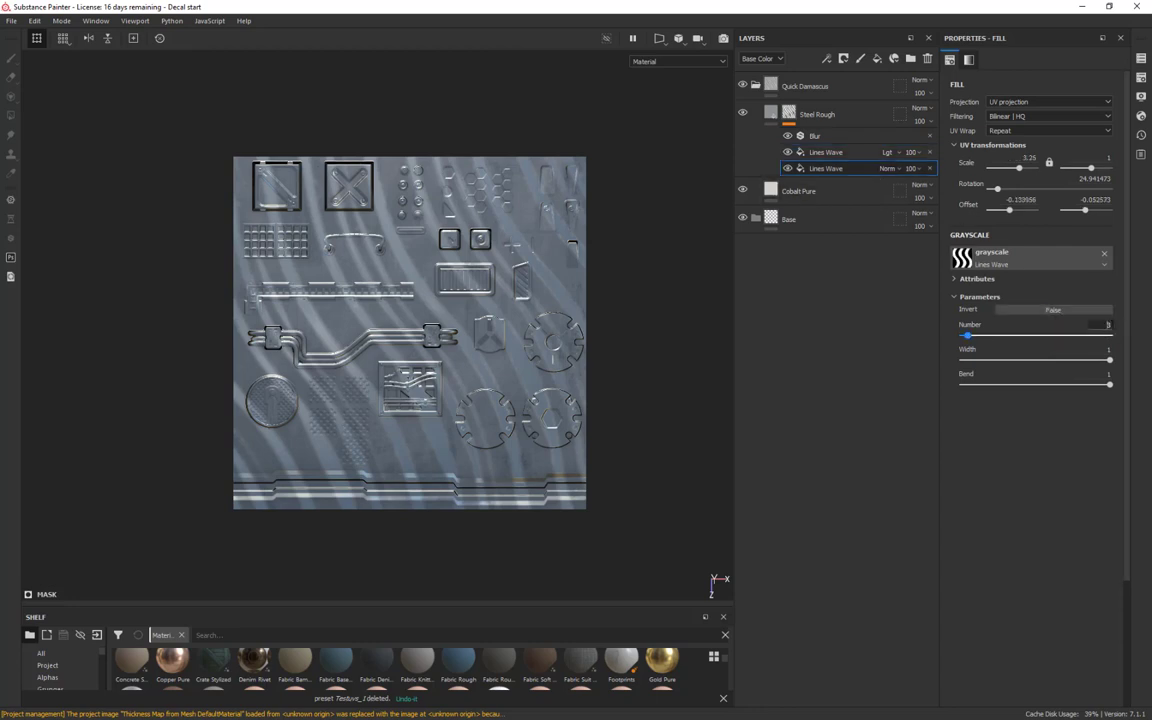
{"action": "type", "text": "10"}
{"action": "key", "text": "Return"}
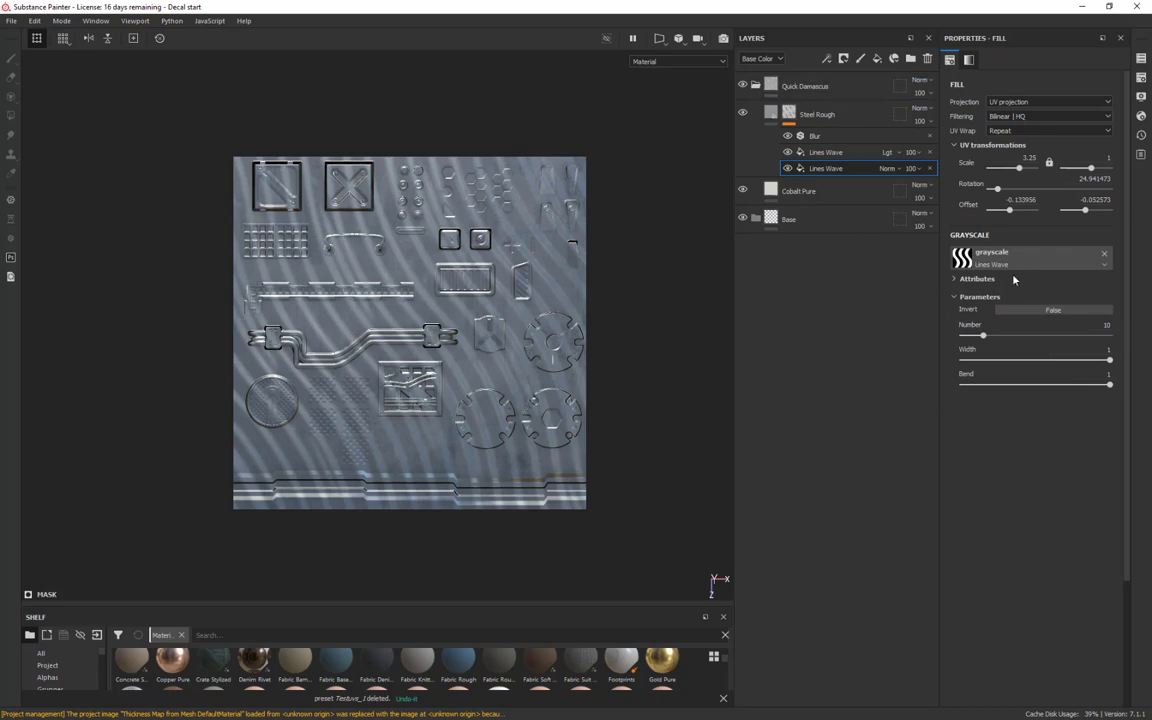
Set the Steel Rough mask's Blur Intensity to 1.17 and the upper Lines Wave fill's Number to 6
{"action": "left_click", "coordinate": [831, 141]}
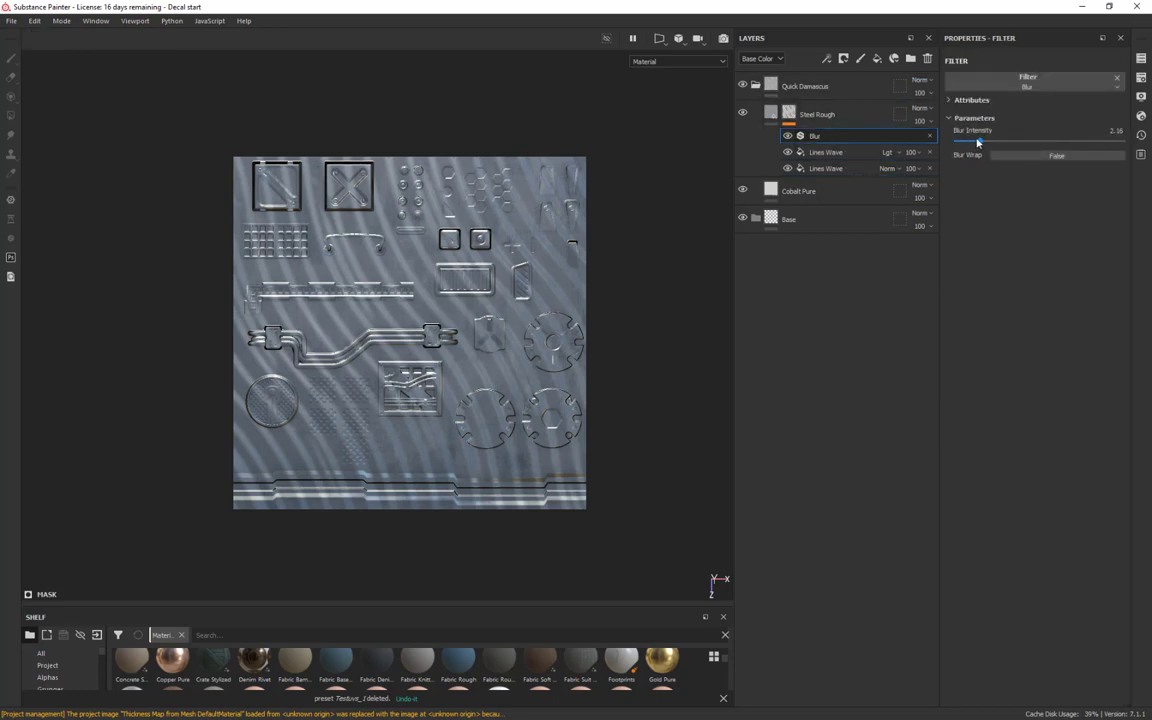
{"action": "left_click_drag", "start_coordinate": [976, 142], "coordinate": [969, 140]}
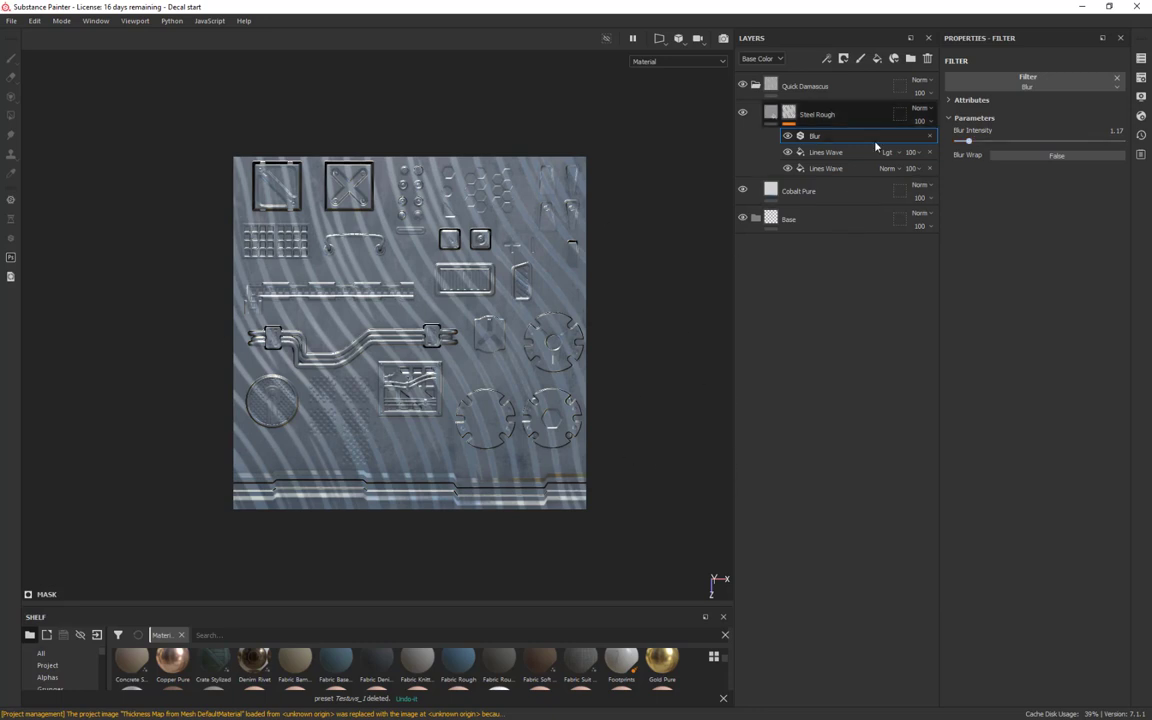
{"action": "left_click", "coordinate": [828, 168]}
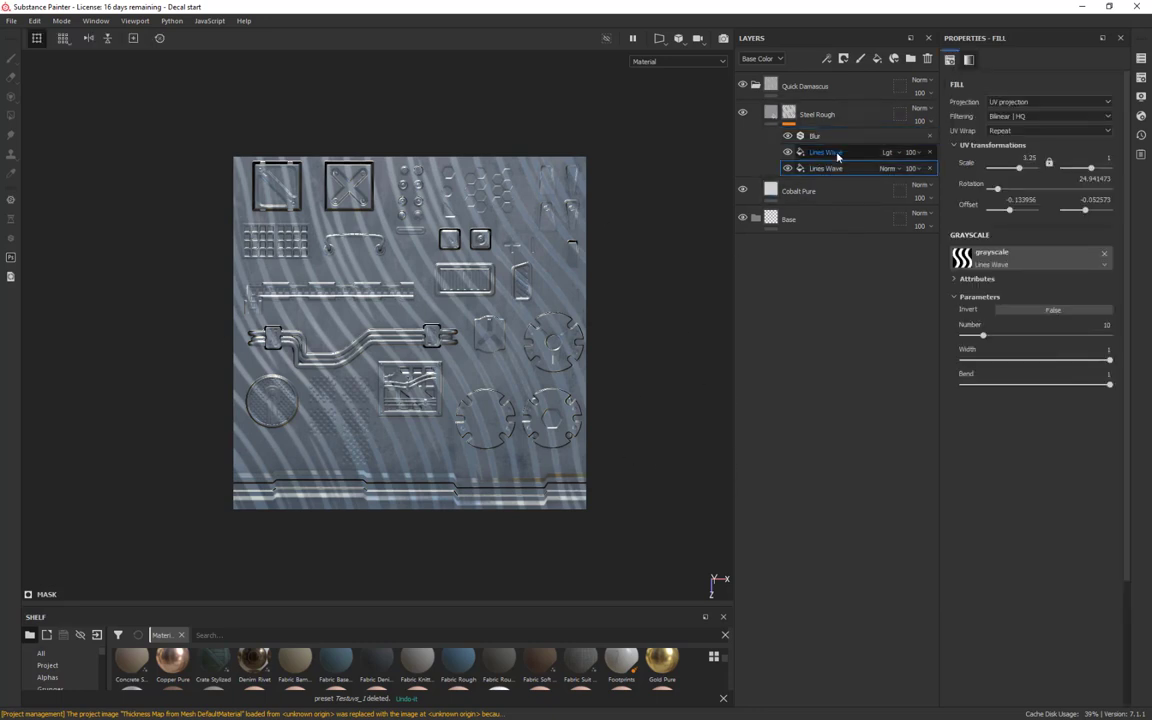
{"action": "left_click", "coordinate": [838, 155]}
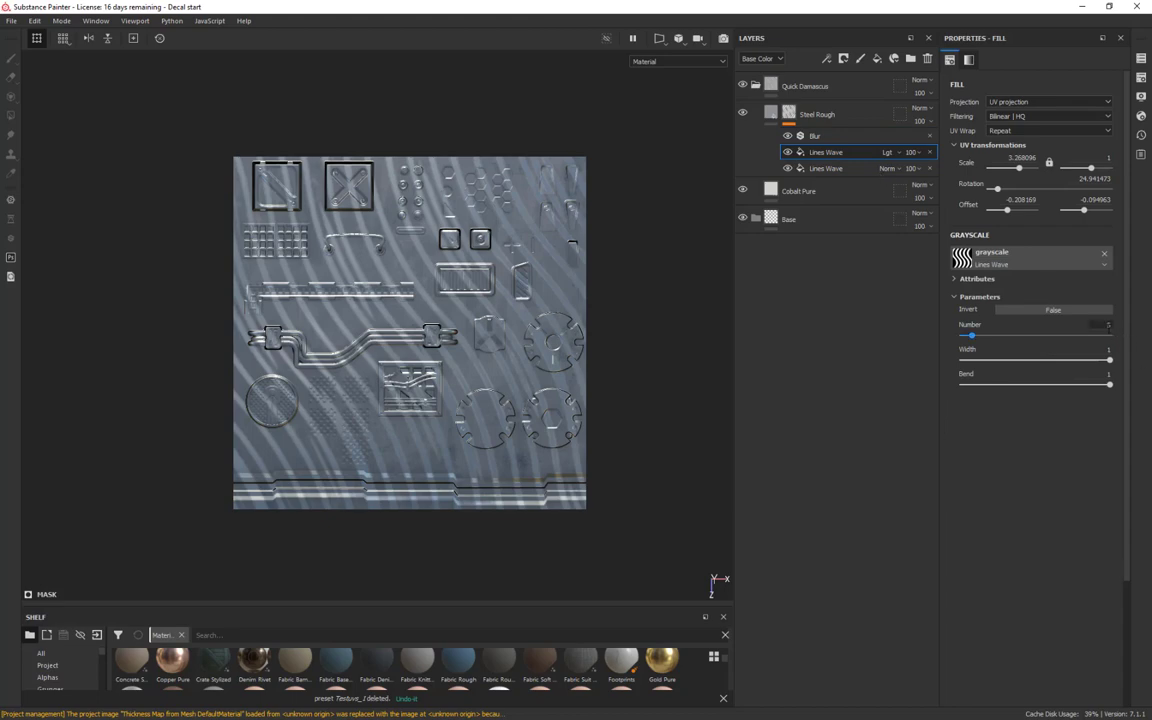
{"action": "key", "text": "Return"}
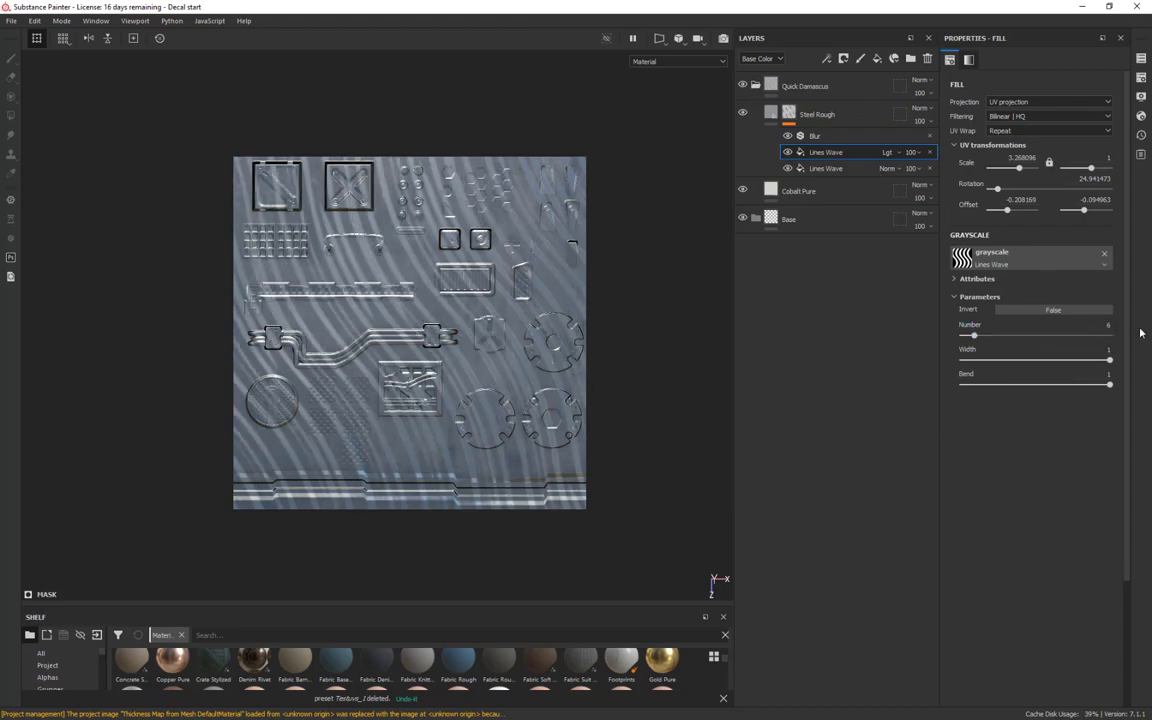
{"action": "left_click_drag", "start_coordinate": [648, 507], "coordinate": [694, 470], "text": "alt"}
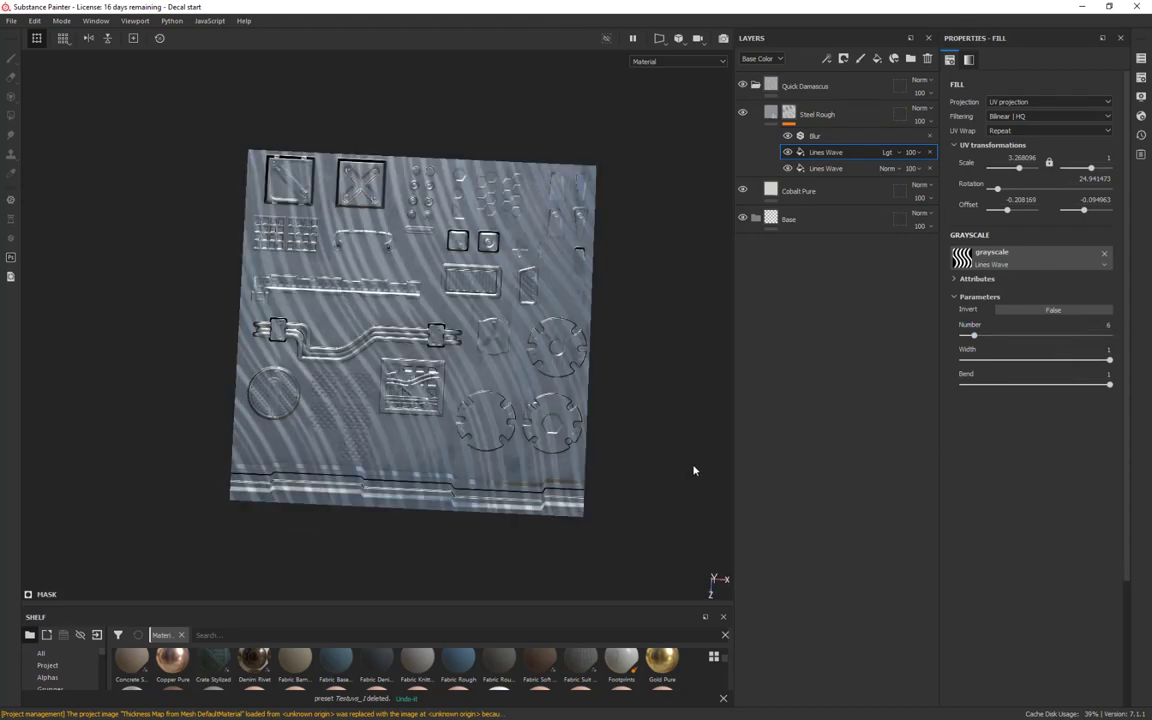
Review the Steel Rough fill and its mask effects, and collapse the Quick Damascus folder
{"action": "left_click", "coordinate": [802, 115]}
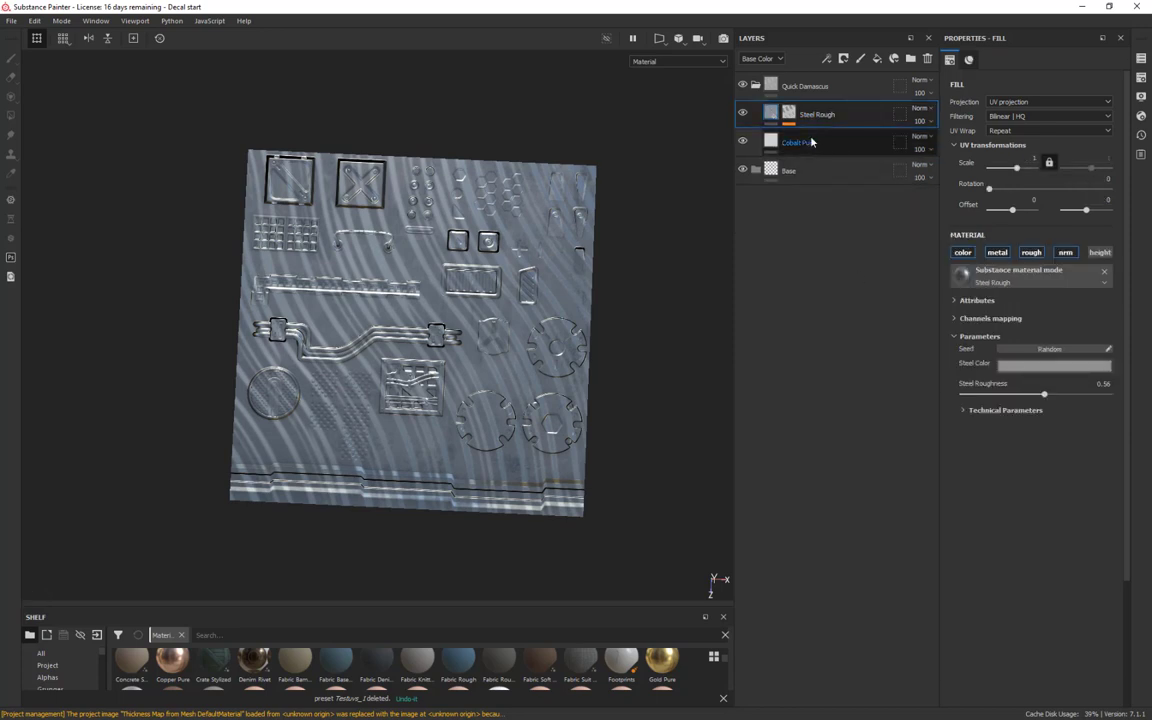
{"action": "left_click", "coordinate": [756, 84]}
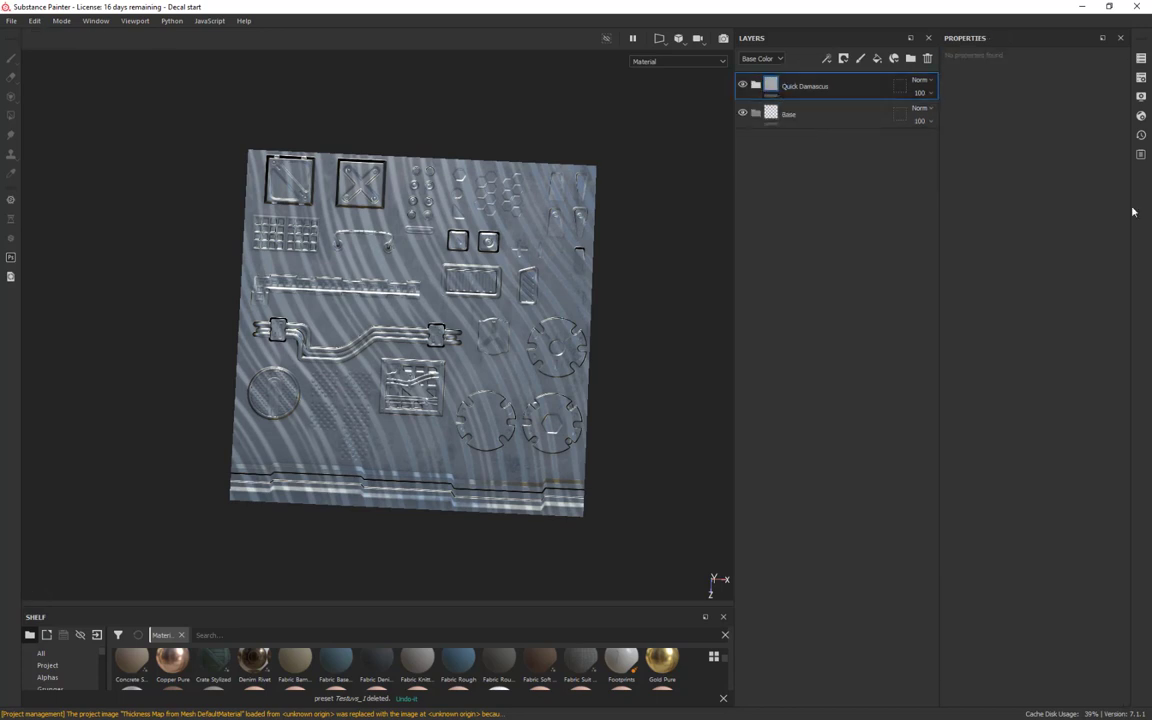
{"action": "left_click", "coordinate": [755, 84]}
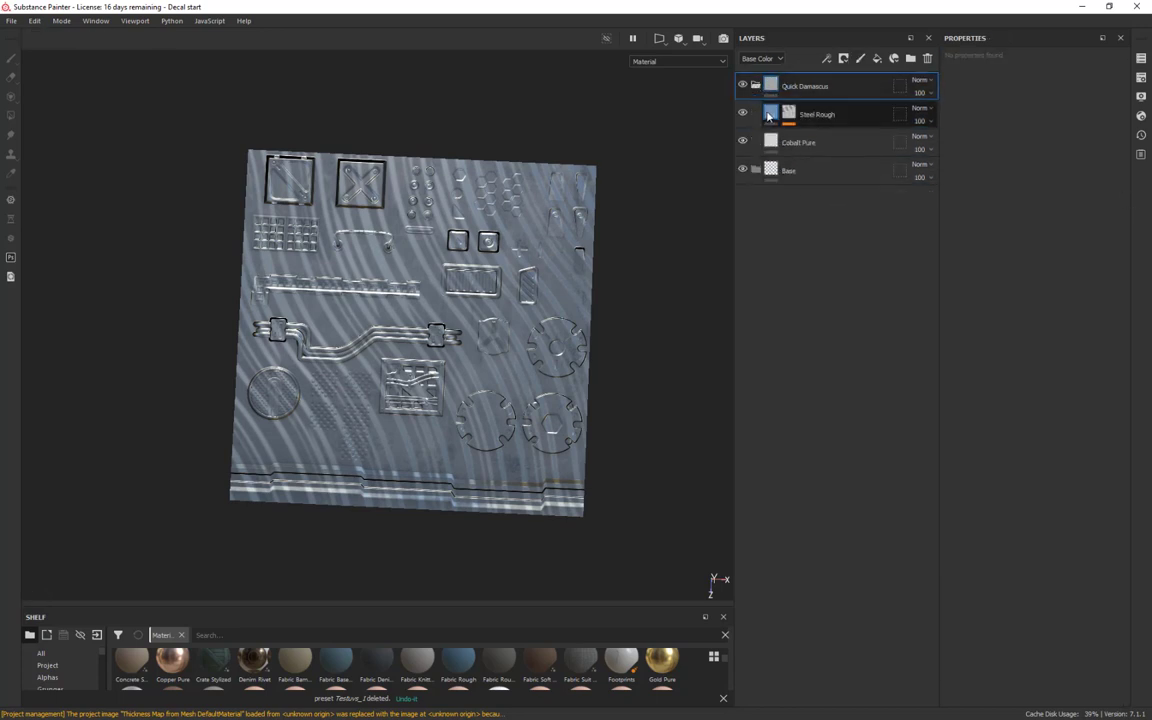
{"action": "left_click", "coordinate": [790, 115]}
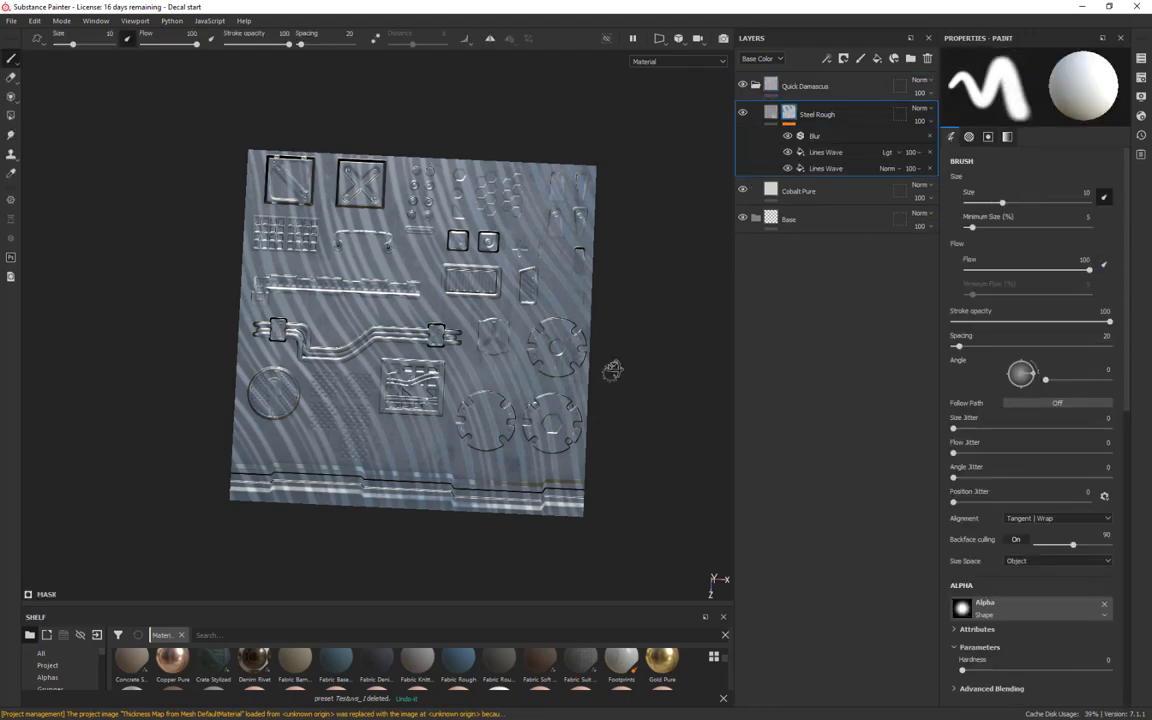
{"action": "left_click_drag", "start_coordinate": [612, 370], "coordinate": [638, 406], "text": "alt+shift"}
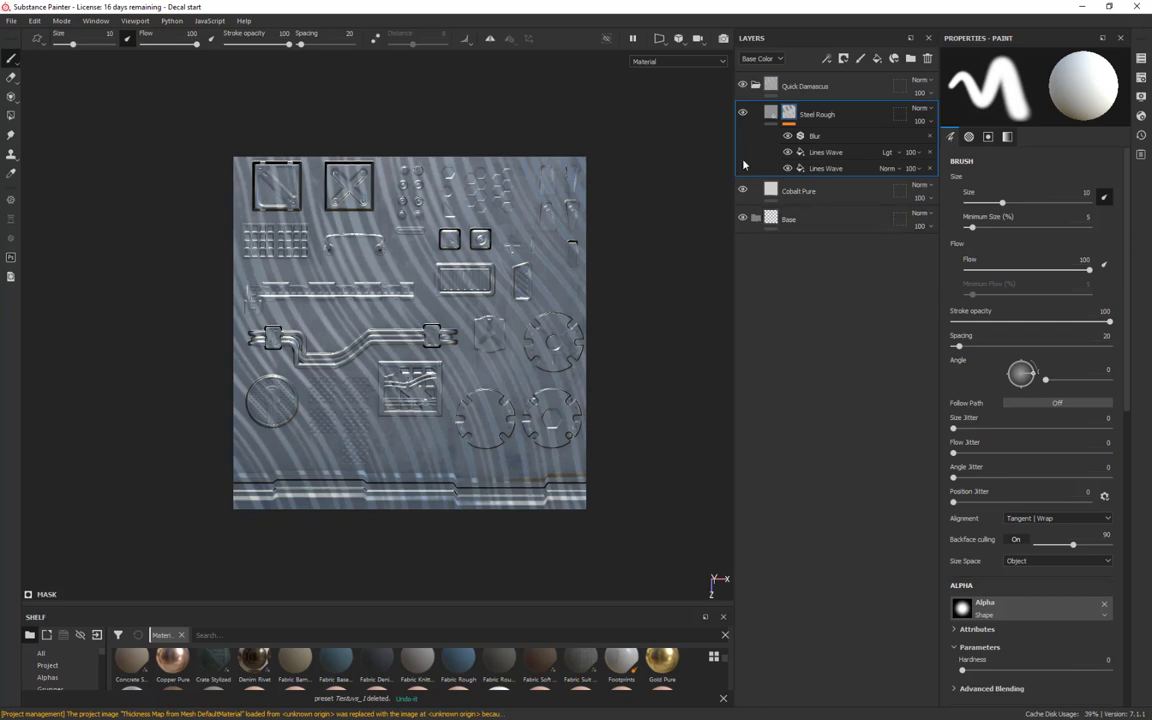
{"action": "left_click", "coordinate": [755, 86]}
{"action": "left_click", "coordinate": [867, 88]}
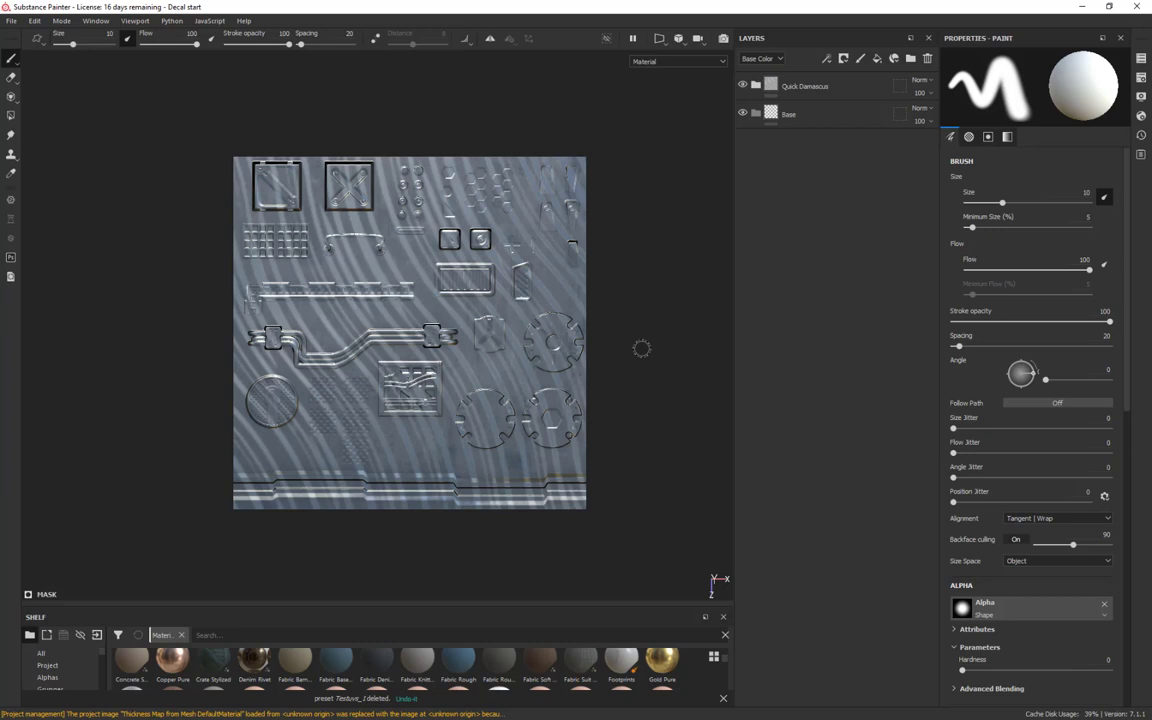
Enlarge the shelf and add the Steel Painted Scraped Dirty smart material above the Quick Damascus folder
{"action": "left_click_drag", "start_coordinate": [530, 606], "coordinate": [535, 427]}
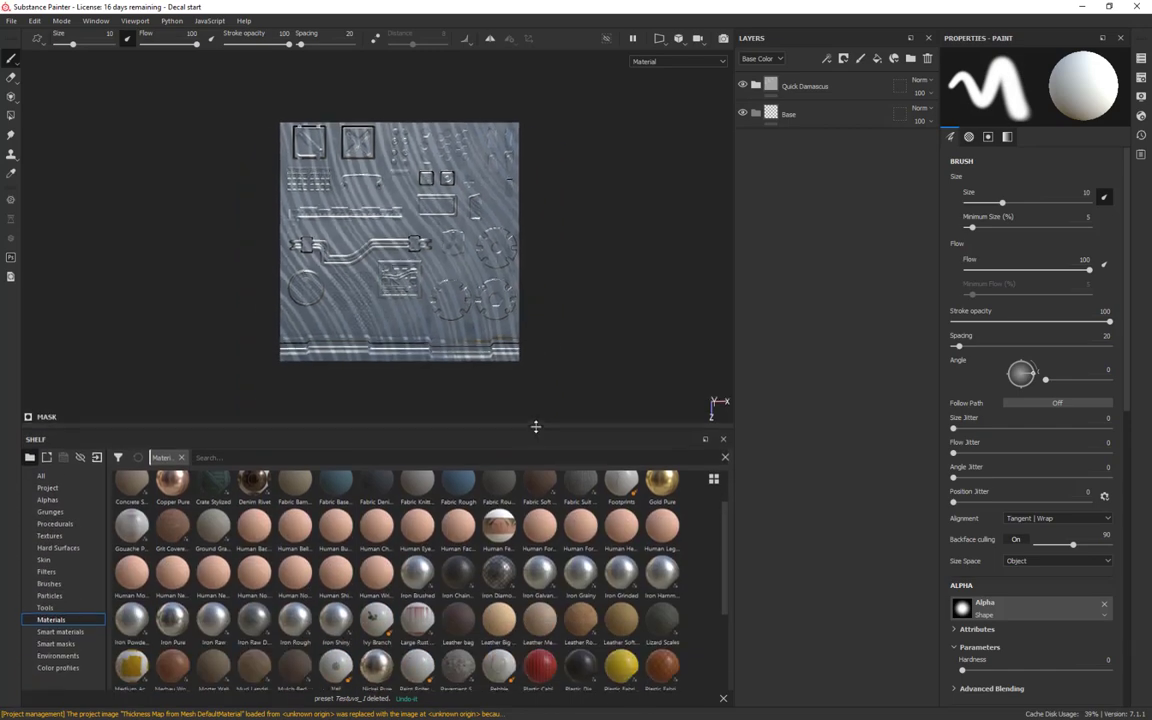
{"action": "left_click", "coordinate": [60, 629]}
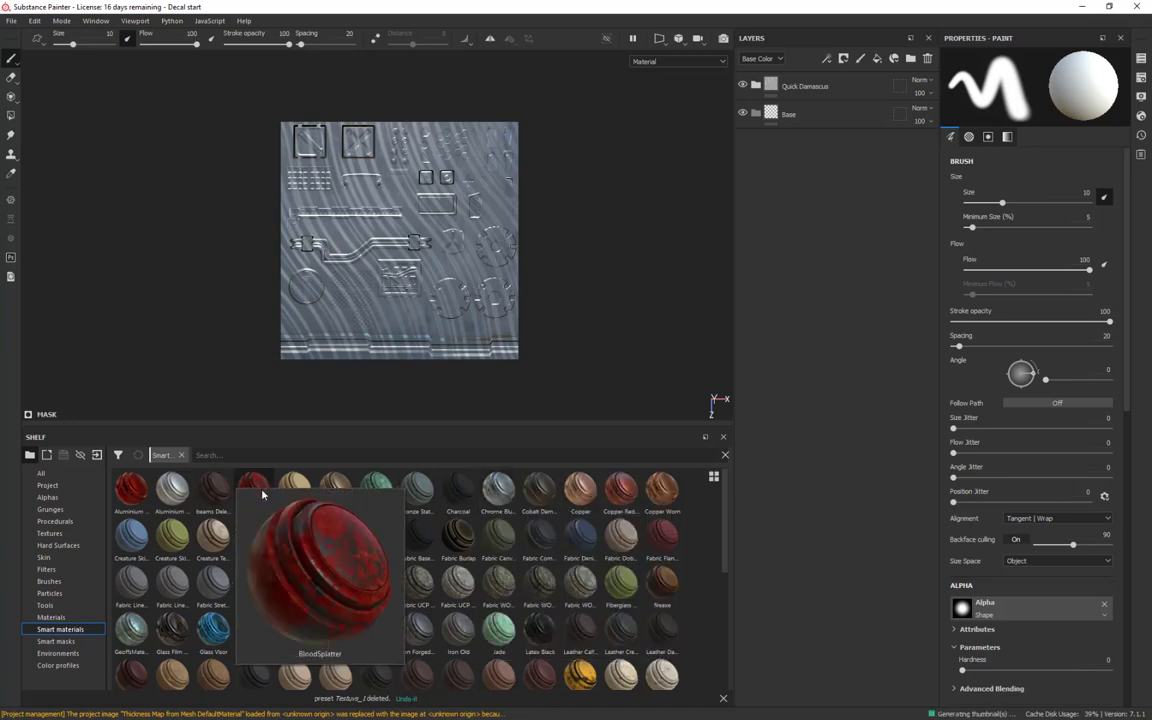
{"action": "scroll", "coordinate": [507, 651], "scroll_direction": "down", "scroll_amount": 5}
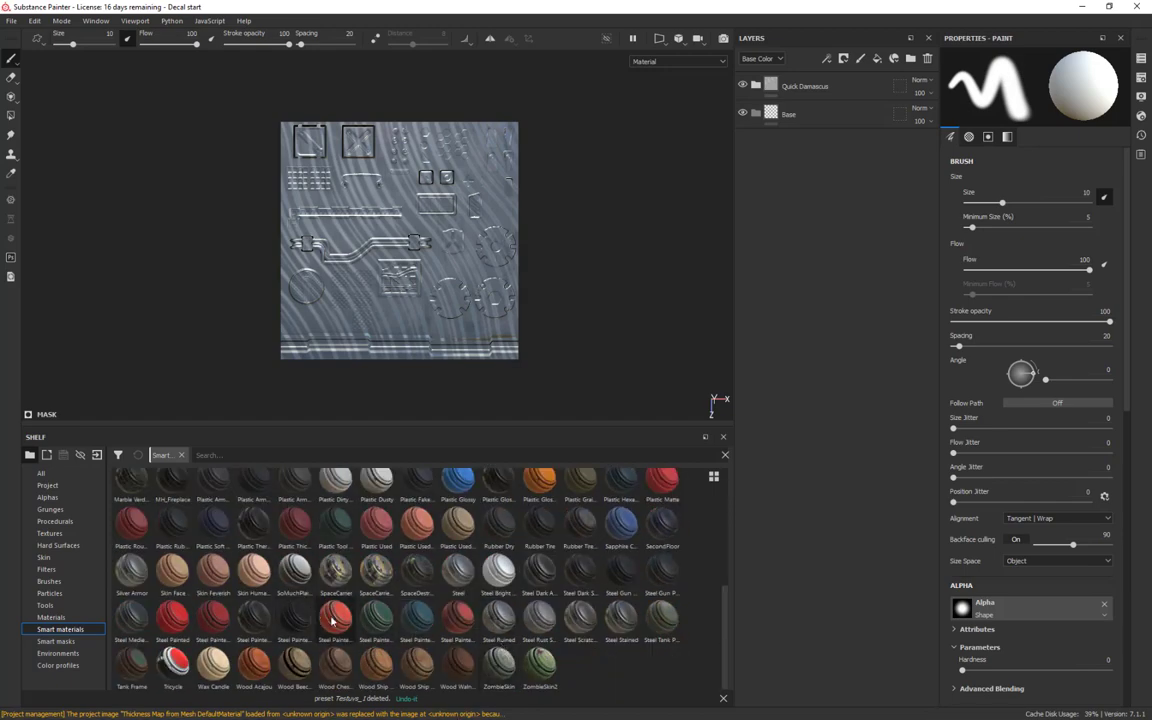
{"action": "mouse_move", "coordinate": [333, 620]}
{"action": "left_mouse_down"}
{"action": "mouse_move", "coordinate": [600, 436]}
{"action": "mouse_move", "coordinate": [790, 78]}
{"action": "left_mouse_up"}
{"action": "left_click_drag", "start_coordinate": [788, 74], "coordinate": [758, 80]}
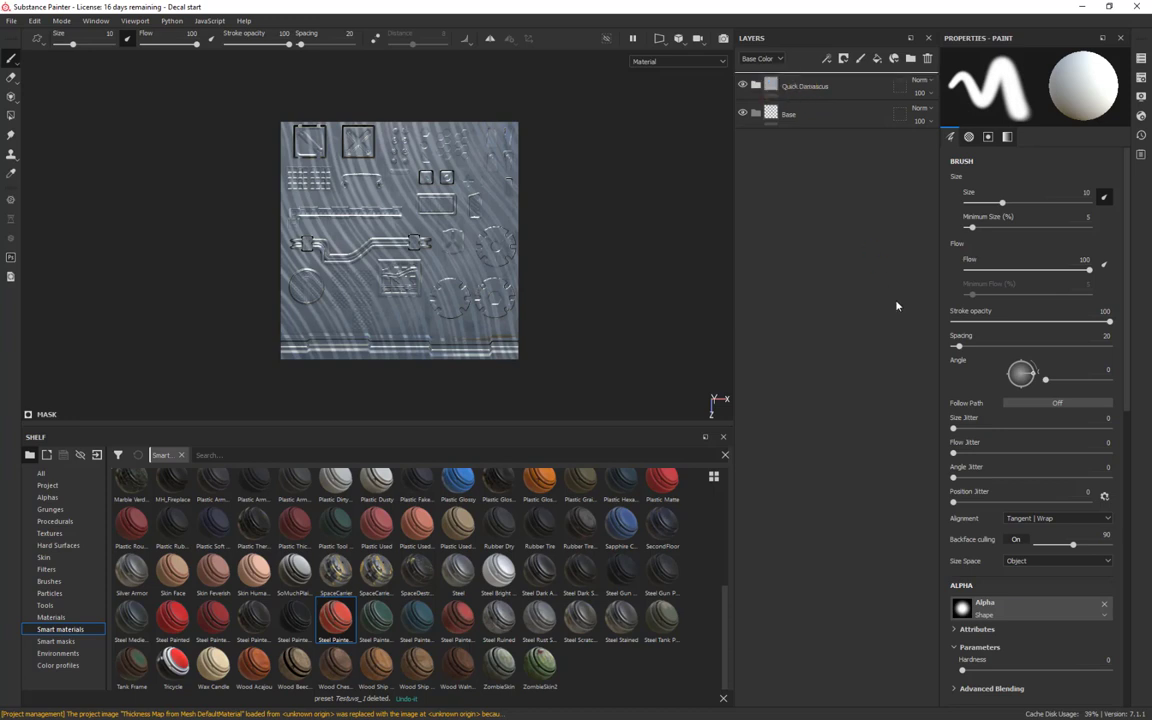
{"action": "scroll", "coordinate": [600, 258], "scroll_direction": "down", "scroll_amount": 2}
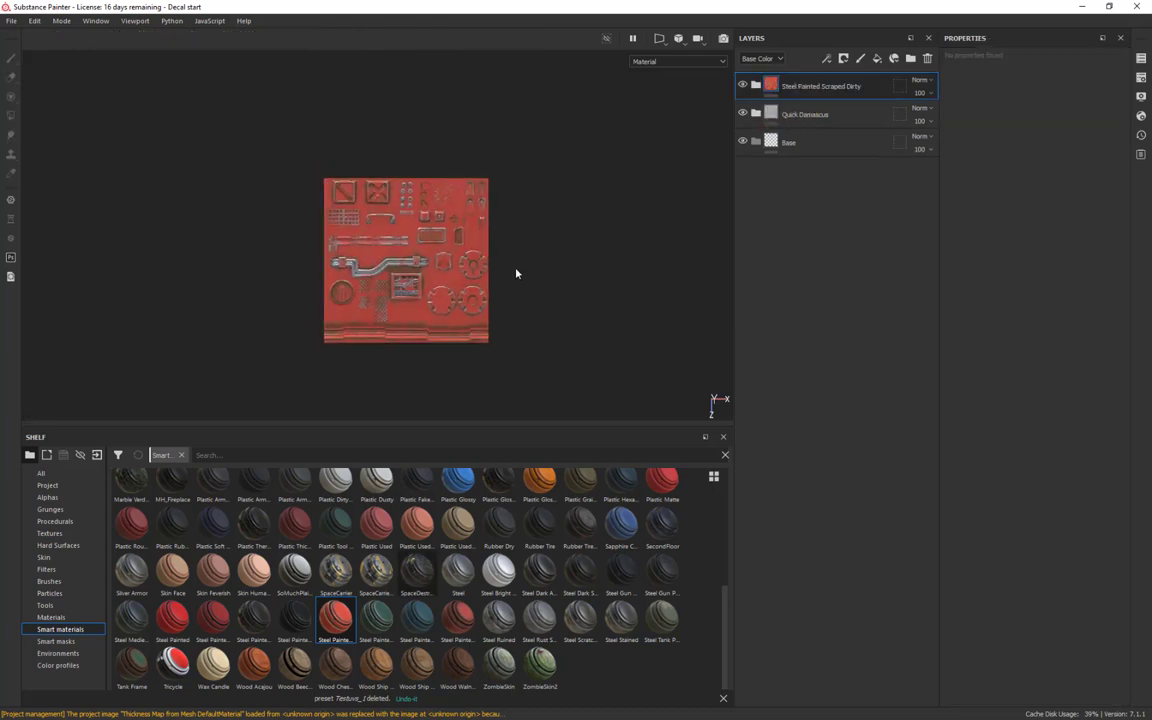
{"action": "scroll", "coordinate": [514, 272], "scroll_direction": "up", "scroll_amount": 4}
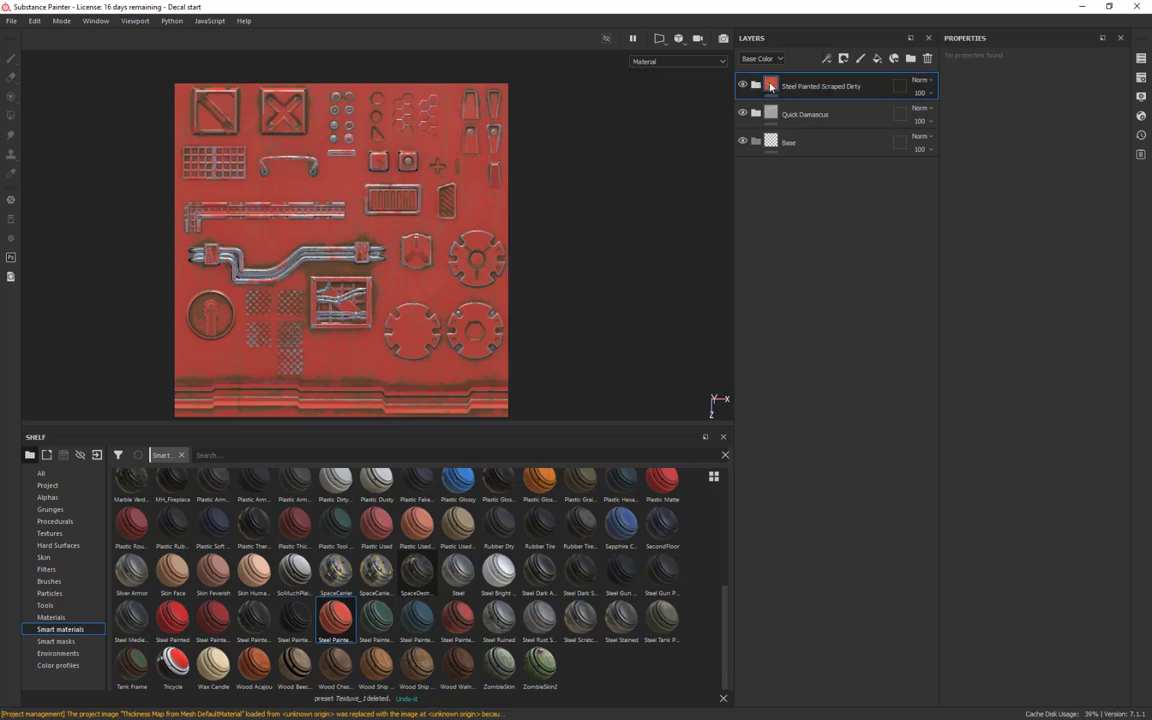
Expand the Steel Painted Scraped Dirty folder and examine its layers and their effect on the decals
{"action": "left_click", "coordinate": [756, 86]}
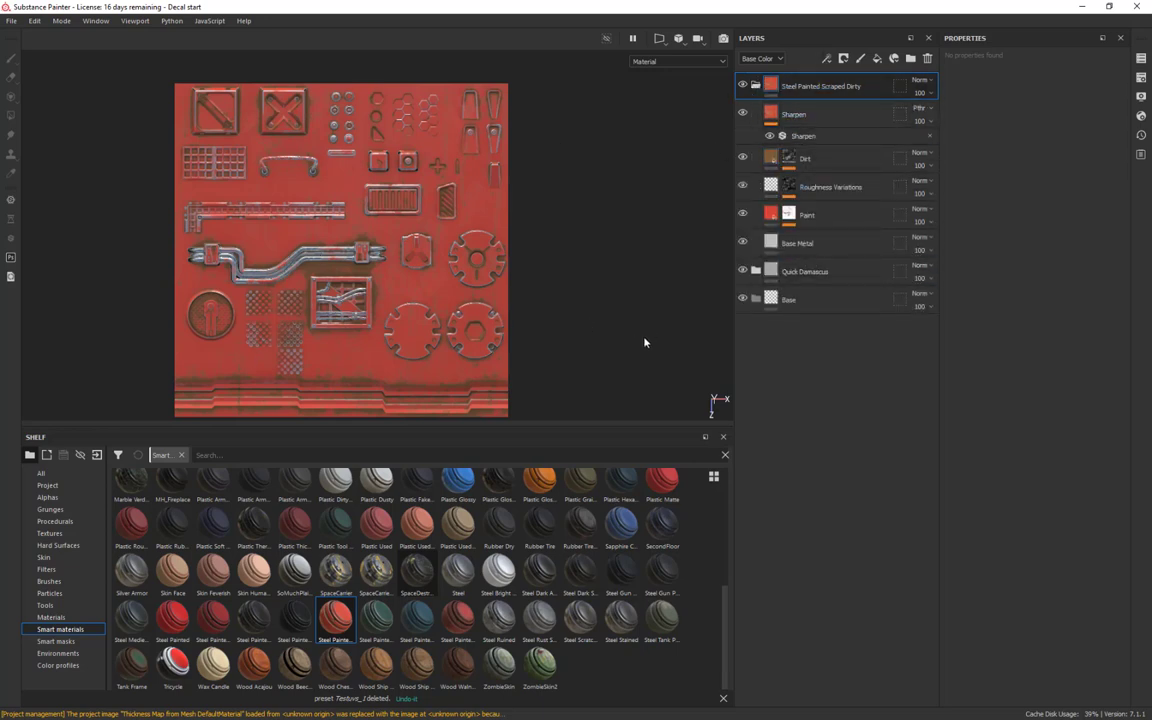
{"action": "left_click_drag", "start_coordinate": [645, 339], "coordinate": [603, 365], "text": "alt"}
{"action": "left_click_drag", "start_coordinate": [601, 174], "coordinate": [640, 198], "text": "alt"}
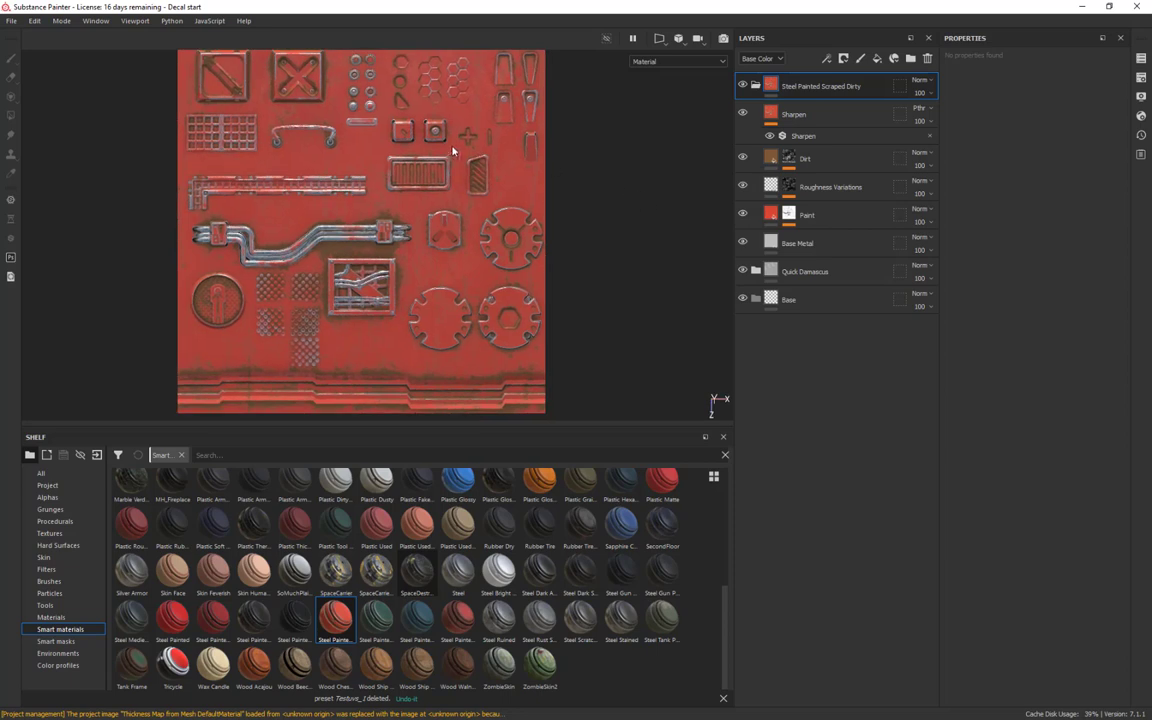
{"action": "left_click", "coordinate": [800, 114]}
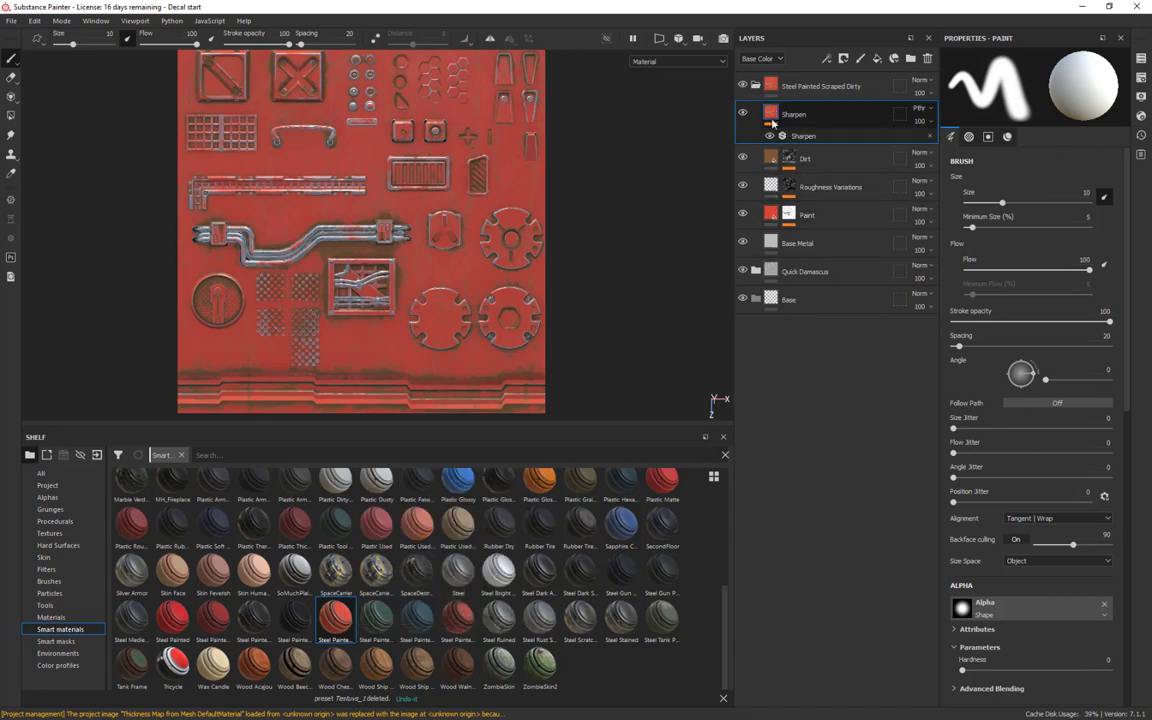
Change the base color of the smart material's Paint layer from red to a medium light blue
{"action": "left_click", "coordinate": [776, 214]}
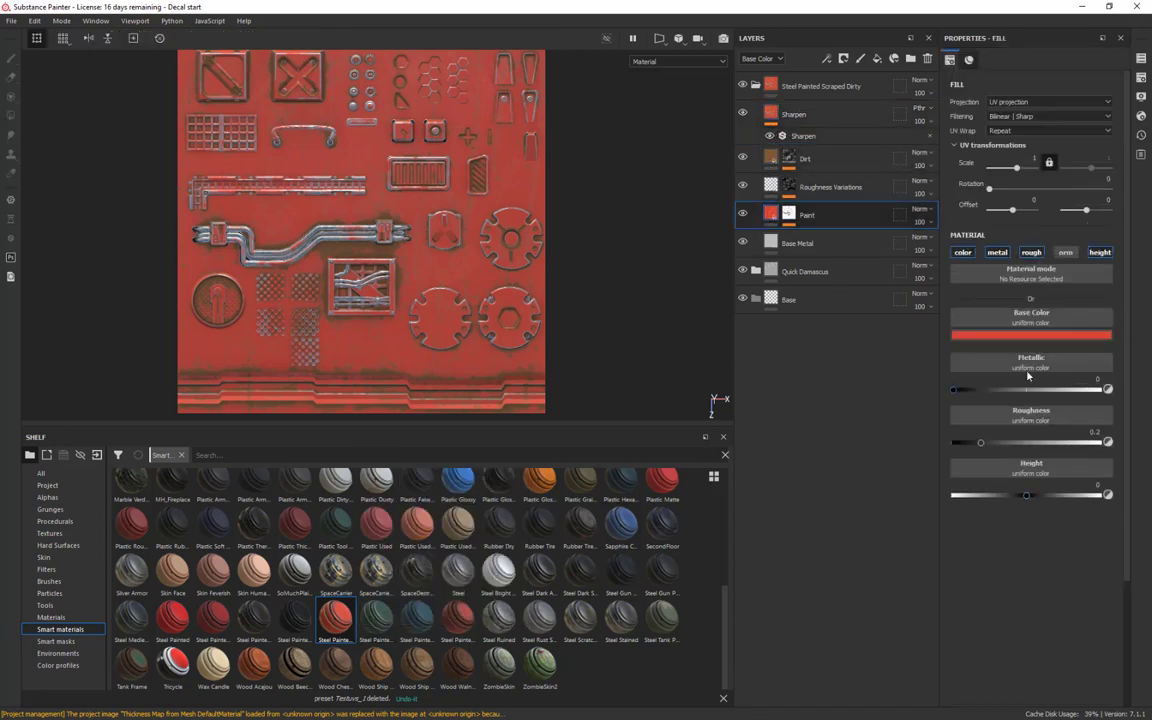
{"action": "left_click", "coordinate": [1008, 336]}
{"action": "mouse_move", "coordinate": [1029, 406]}
{"action": "left_mouse_down"}
{"action": "mouse_move", "coordinate": [1047, 404]}
{"action": "mouse_move", "coordinate": [1021, 369]}
{"action": "mouse_move", "coordinate": [1010, 405]}
{"action": "left_mouse_up"}
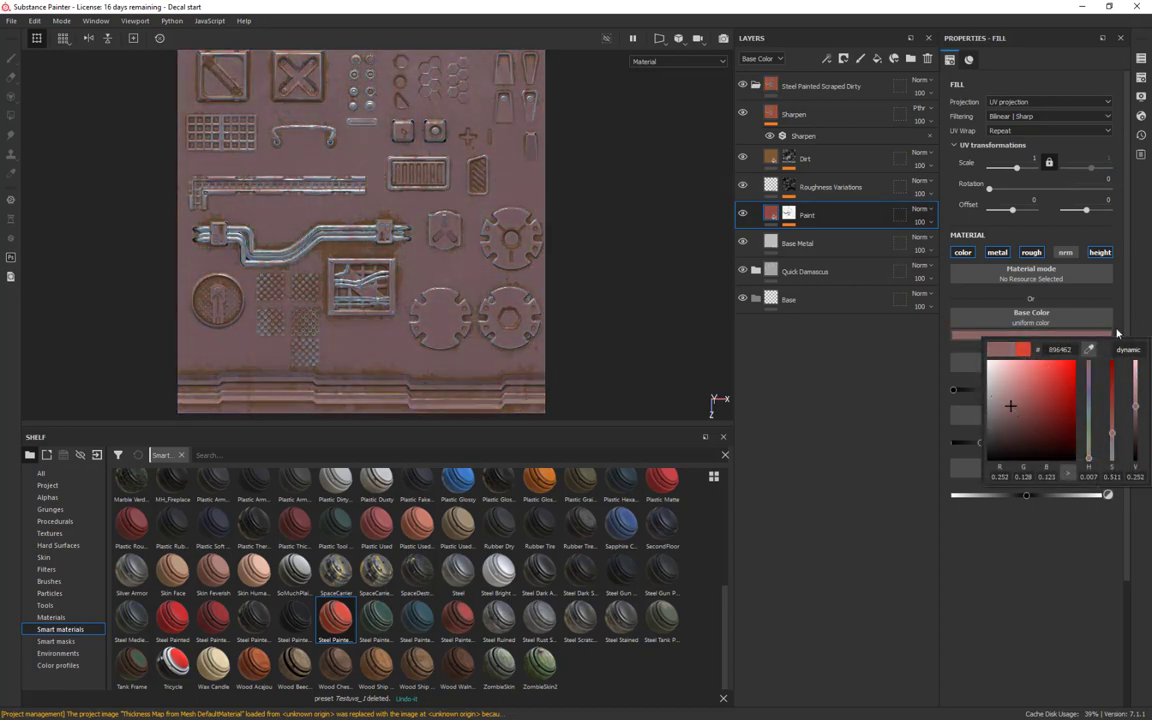
{"action": "left_click_drag", "start_coordinate": [1089, 413], "coordinate": [1089, 405]}
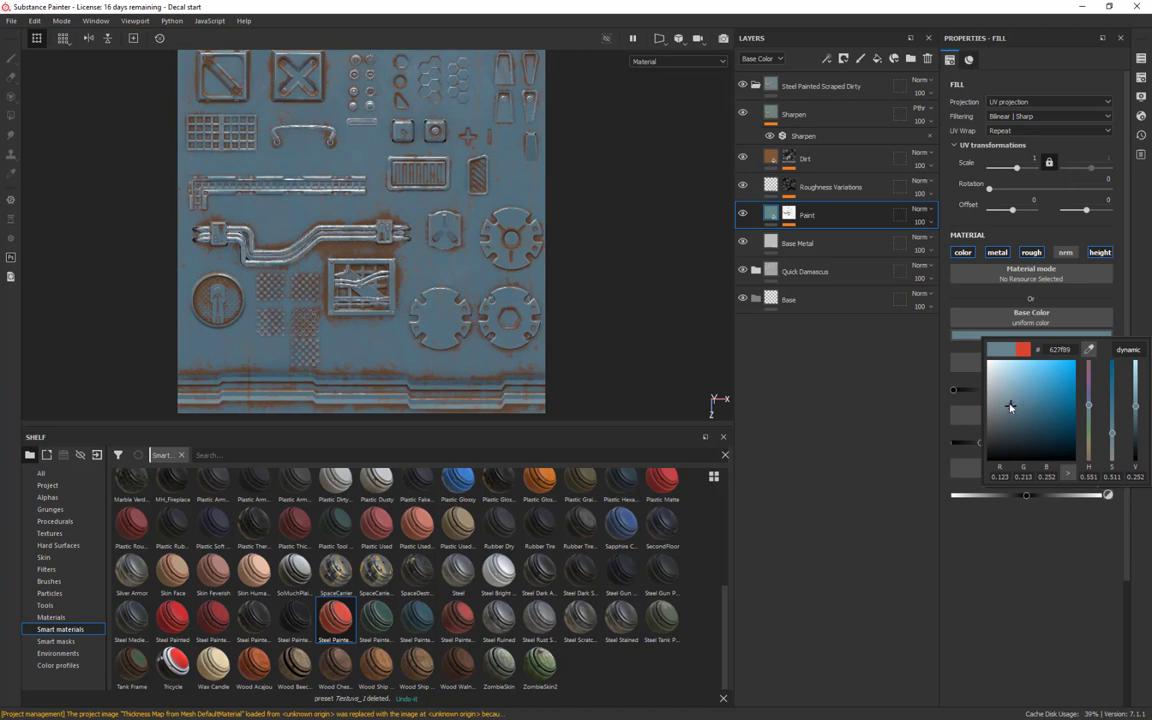
{"action": "left_click_drag", "start_coordinate": [1010, 406], "coordinate": [1030, 380]}
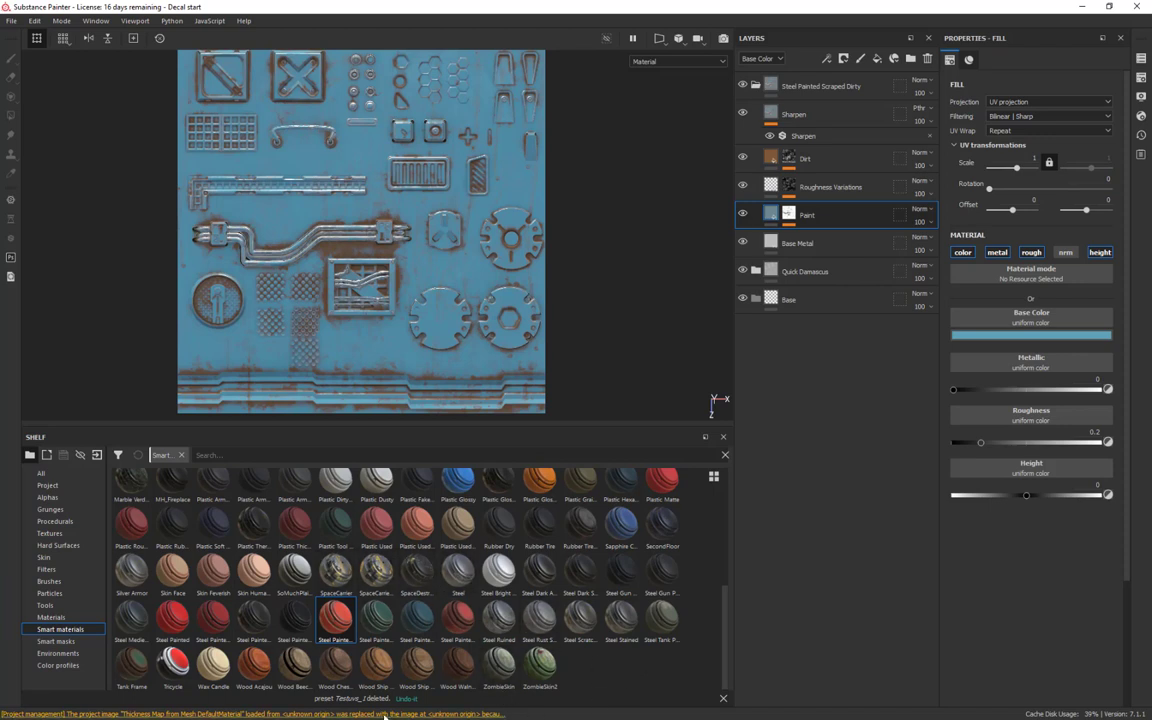
View the Roughness Variations and Dirt masks in isolation and open the settings of the Dirt mask's Grunge Leak Small fill
{"action": "left_click", "coordinate": [755, 85]}
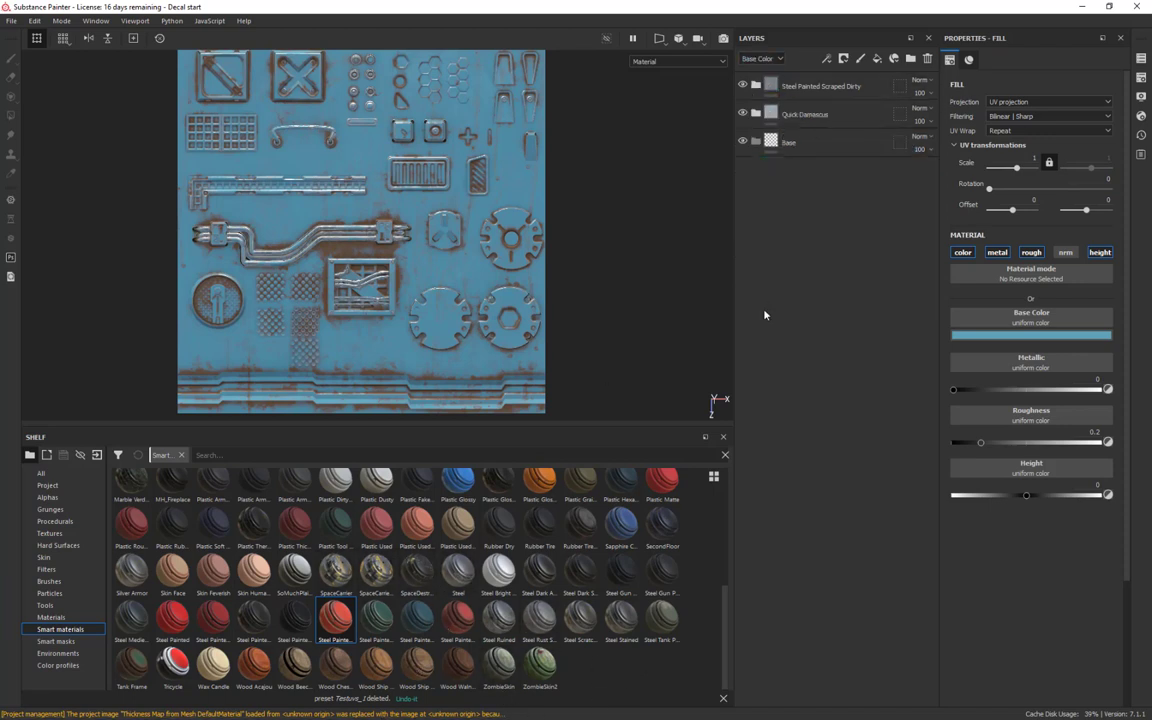
{"action": "left_click", "coordinate": [755, 85]}
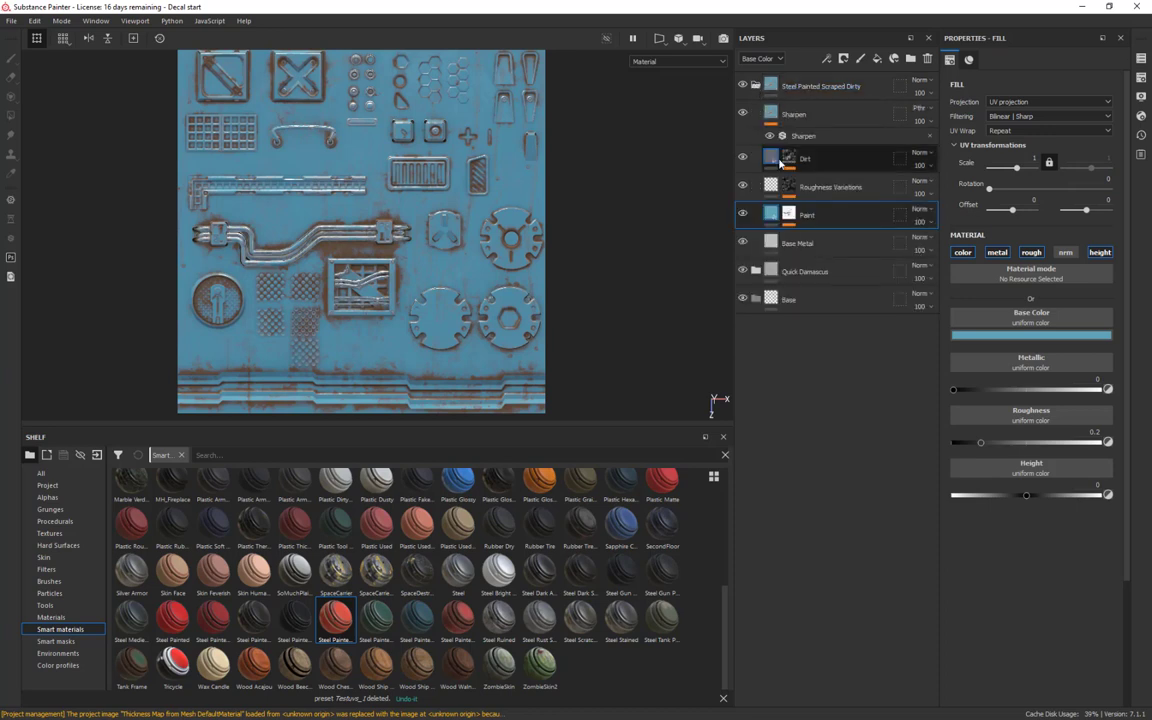
{"action": "left_click", "coordinate": [825, 187]}
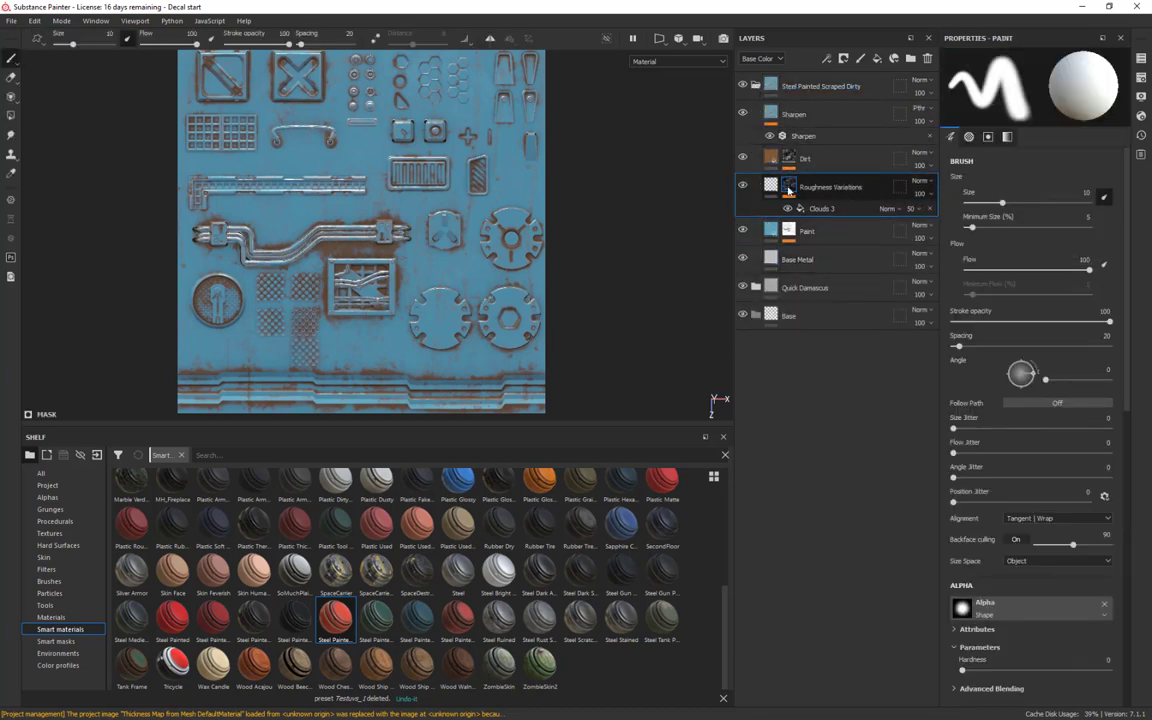
{"action": "left_click", "coordinate": [789, 188], "text": "alt"}
{"action": "left_click", "coordinate": [789, 157], "text": "alt"}
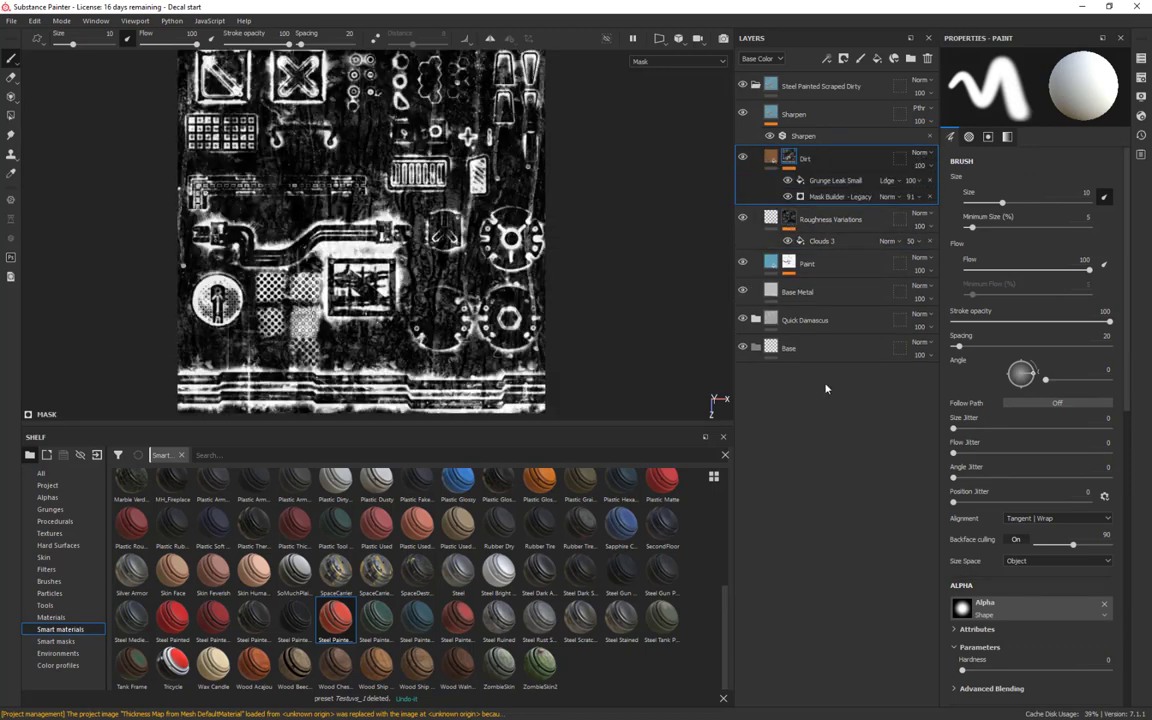
{"action": "left_click", "coordinate": [843, 181]}
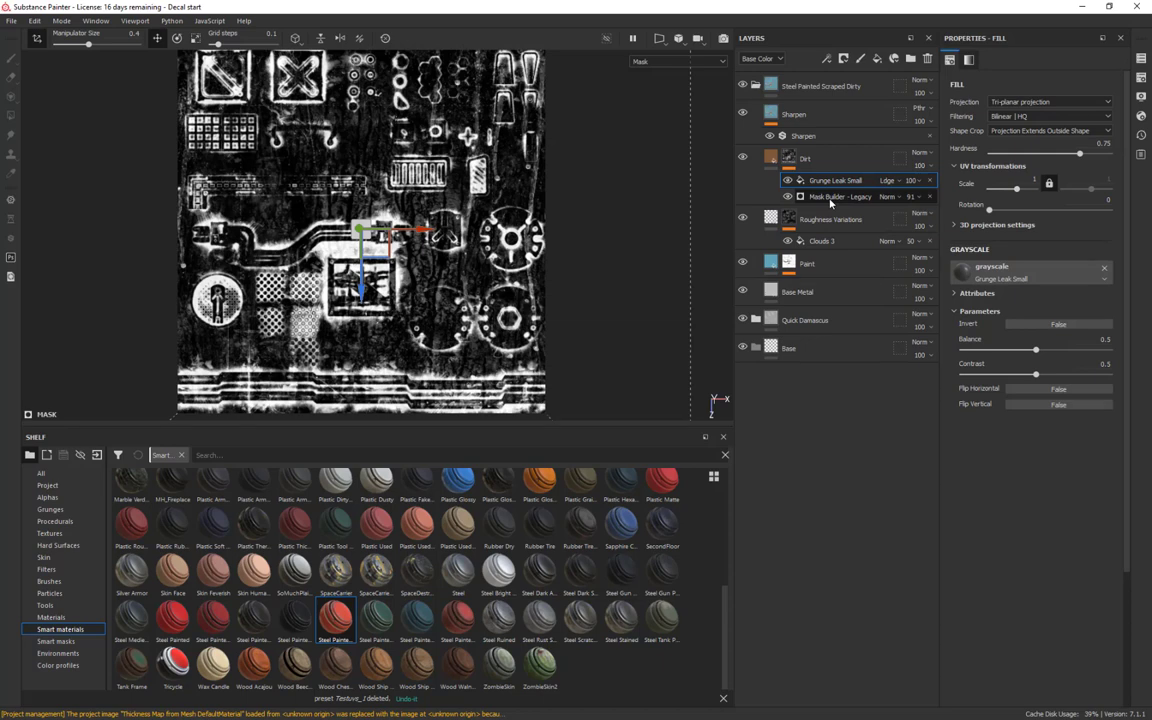
Inspect the Dirt layer's Mask Builder - Legacy generator and fill settings, and collapse the Steel Painted Scraped Dirty folder
{"action": "left_click", "coordinate": [830, 199]}
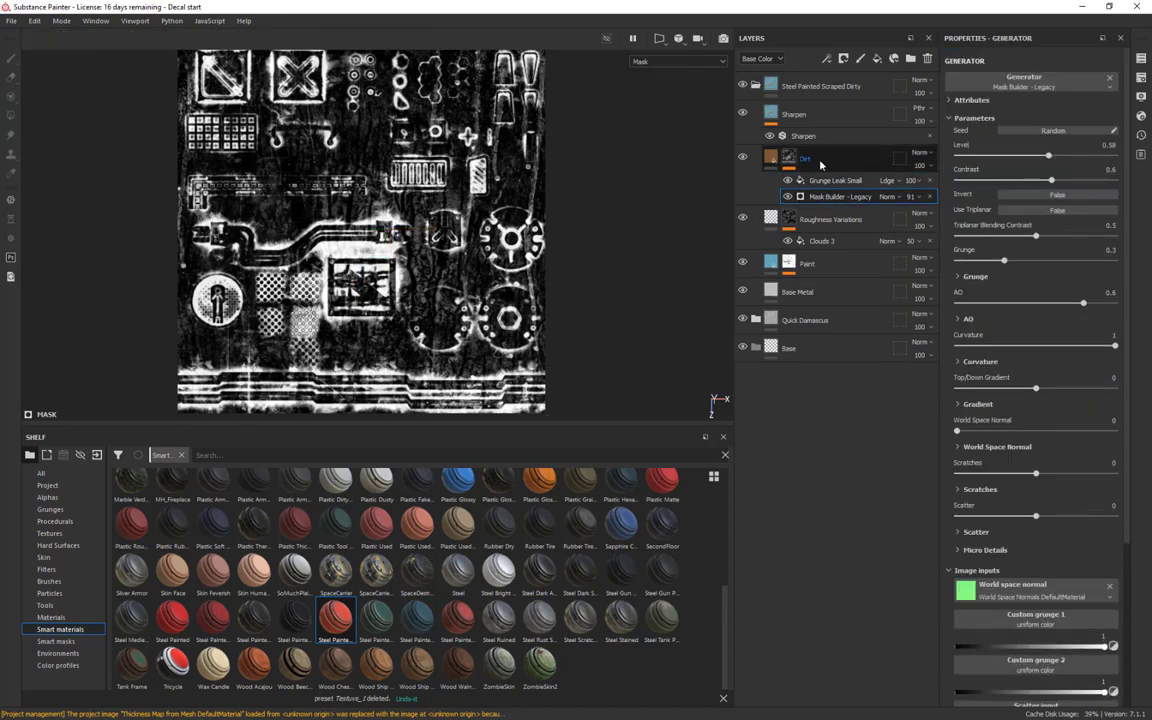
{"action": "left_click", "coordinate": [820, 163]}
{"action": "left_click", "coordinate": [770, 160]}
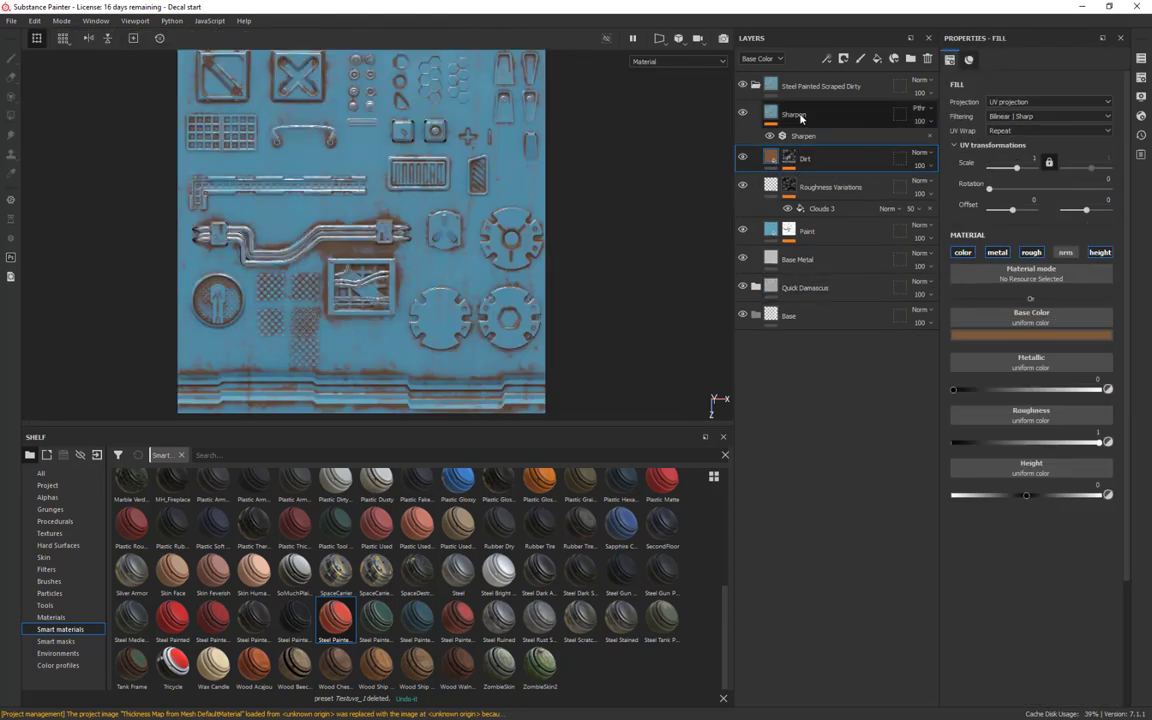
{"action": "left_click", "coordinate": [755, 86]}
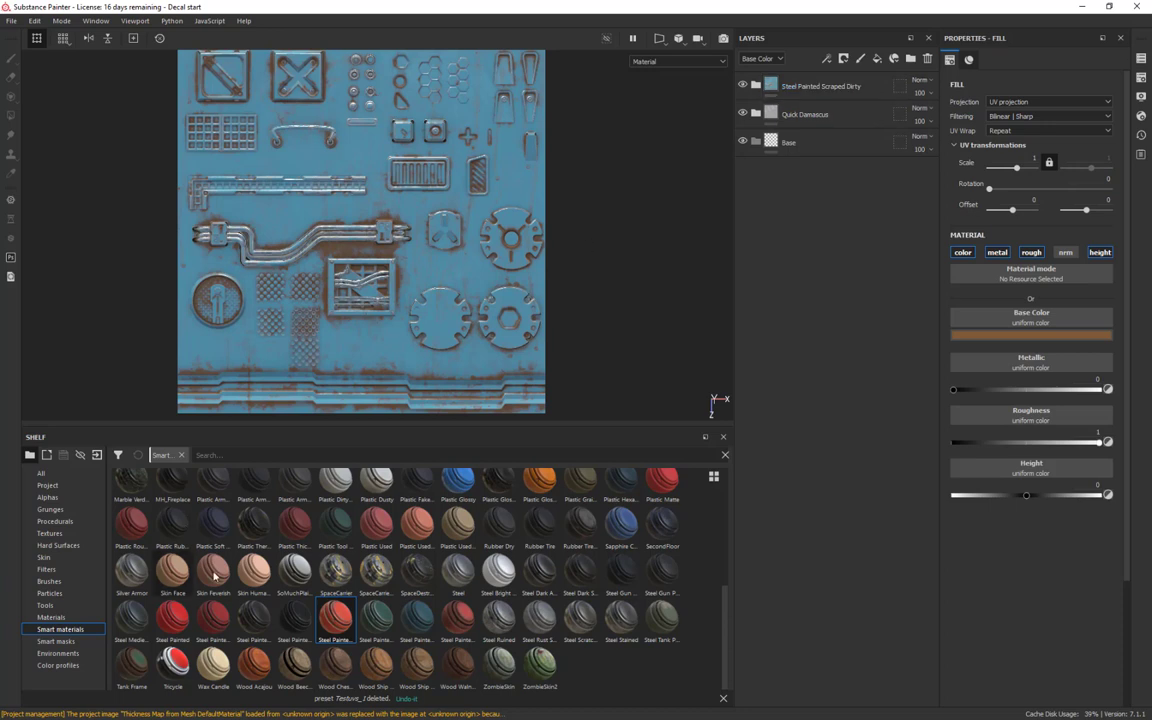
{"action": "left_click", "coordinate": [843, 58]}
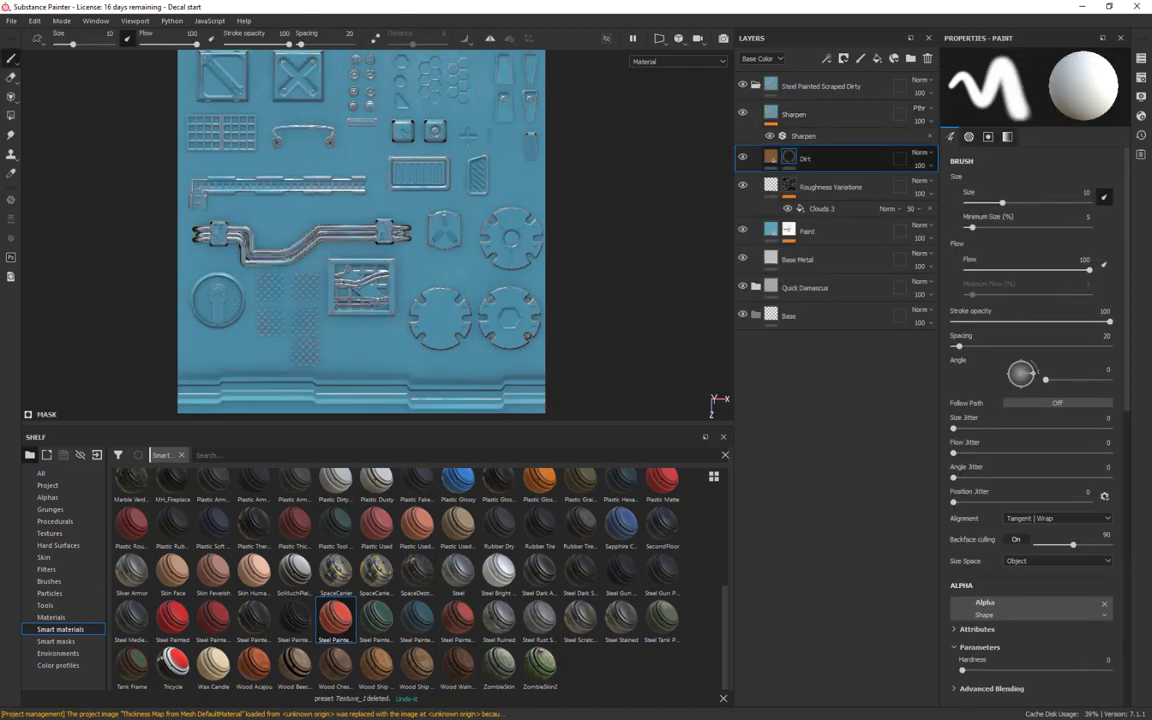
{"action": "right_click_drag", "start_coordinate": [676, 160], "coordinate": [632, 265], "text": "alt"}
{"action": "middle_click_drag", "start_coordinate": [628, 190], "coordinate": [782, 46], "text": "alt"}
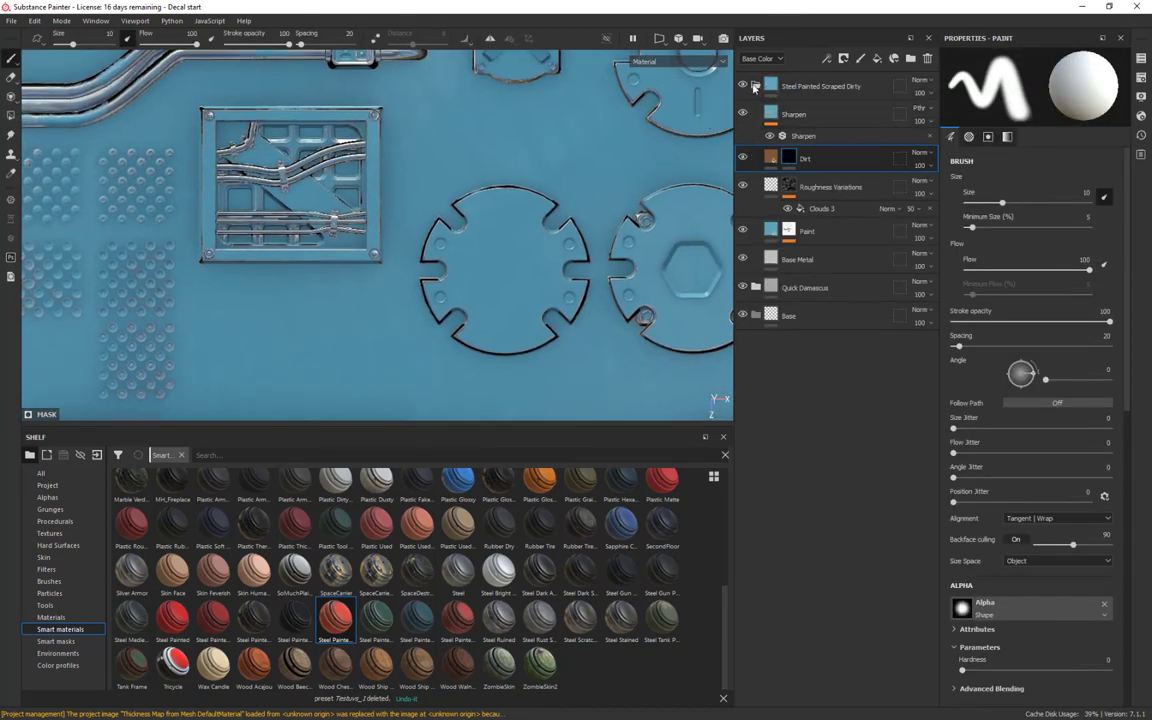
{"action": "left_click", "coordinate": [866, 208]}
Try a black mask on the Steel Painted Scraped Dirty folder and undo it
{"action": "left_click", "coordinate": [815, 88]}
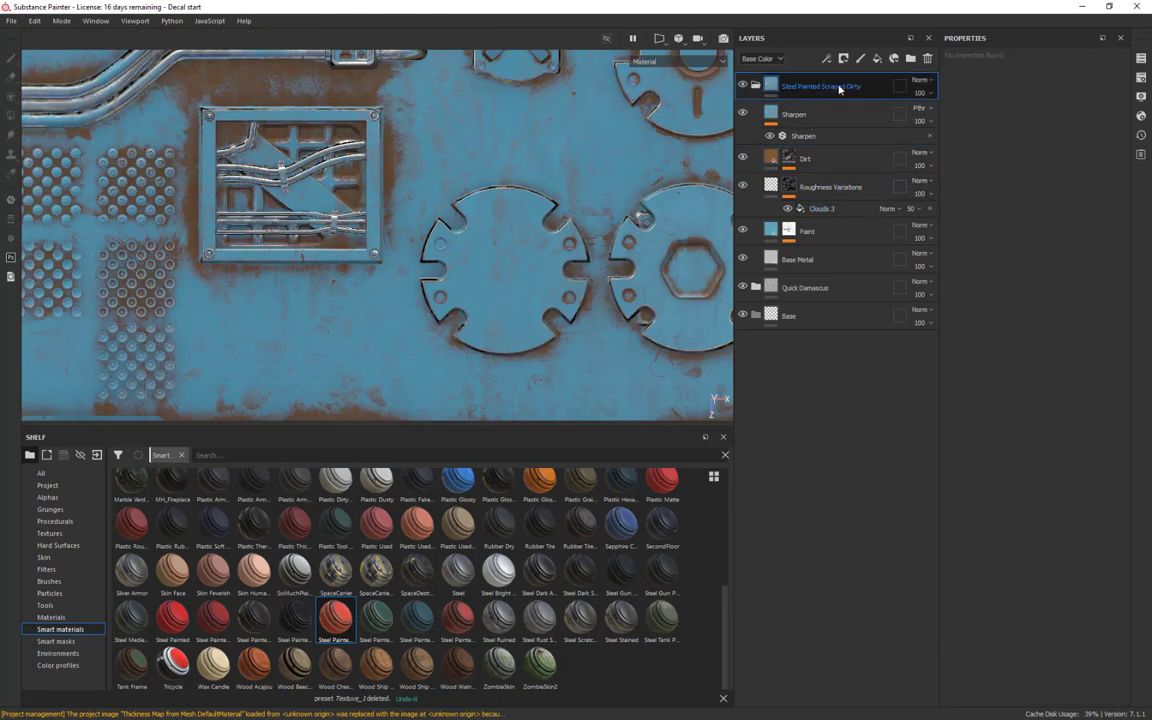
{"action": "right_click", "coordinate": [838, 87]}
{"action": "left_click", "coordinate": [903, 107]}
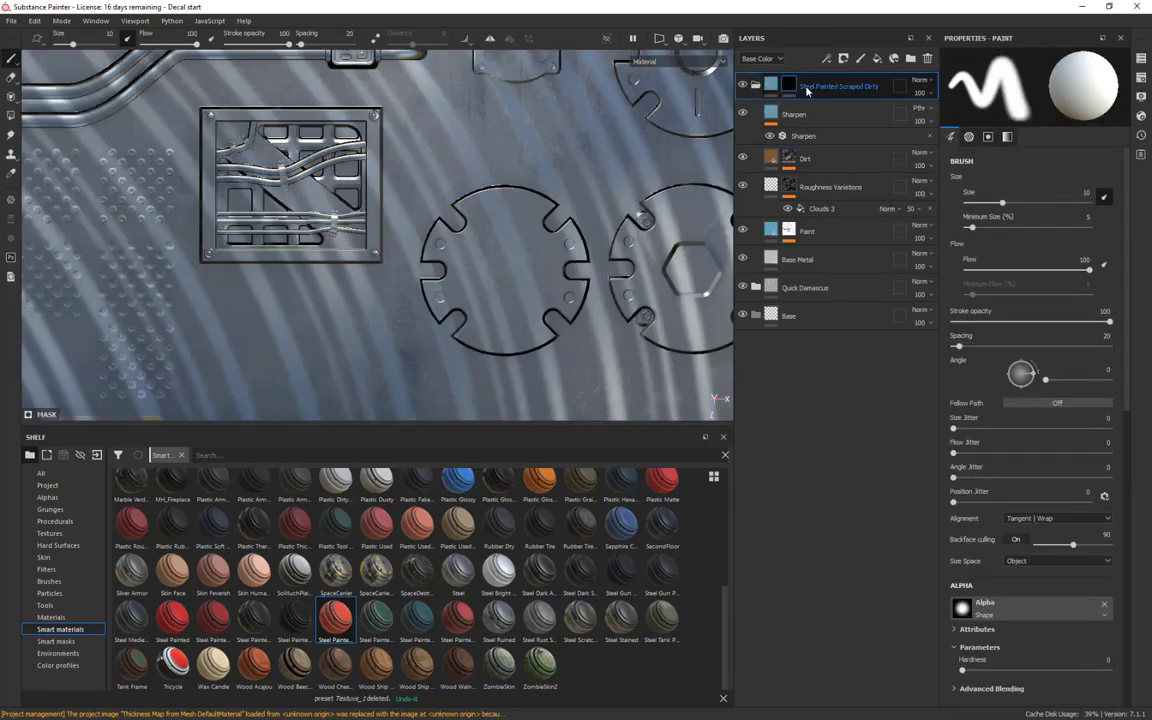
{"action": "left_click", "coordinate": [755, 86]}
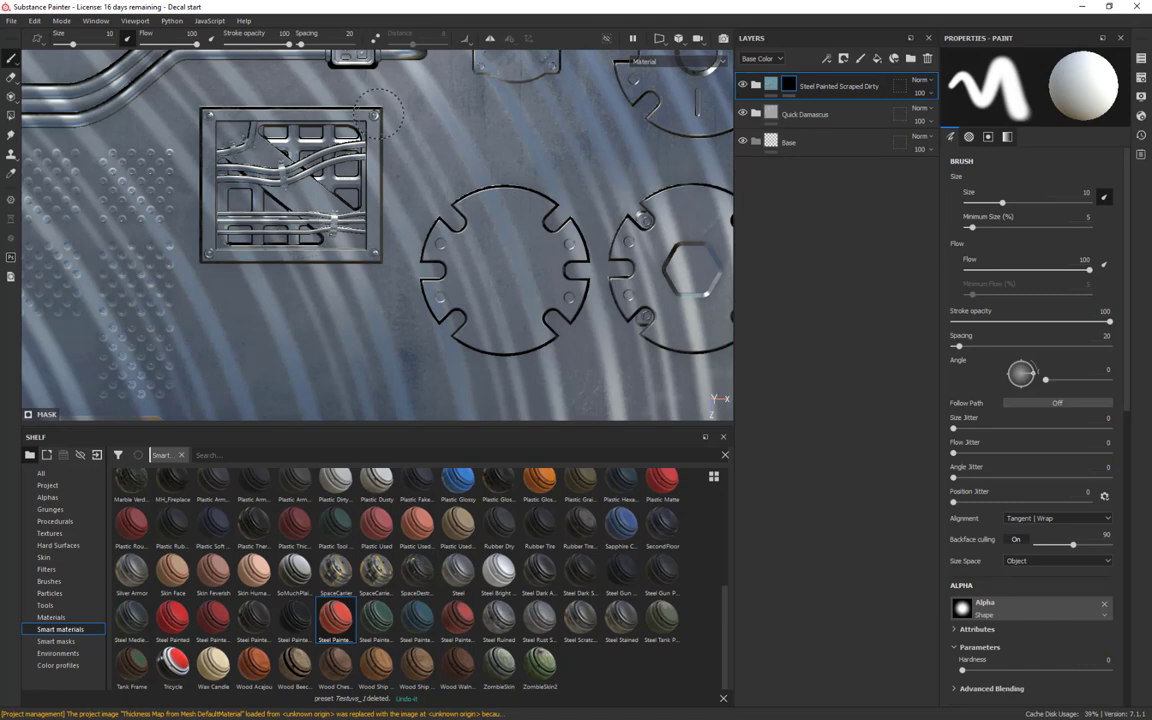
{"action": "key", "text": "ctrl+z"}
{"action": "key", "text": "ctrl+z"}
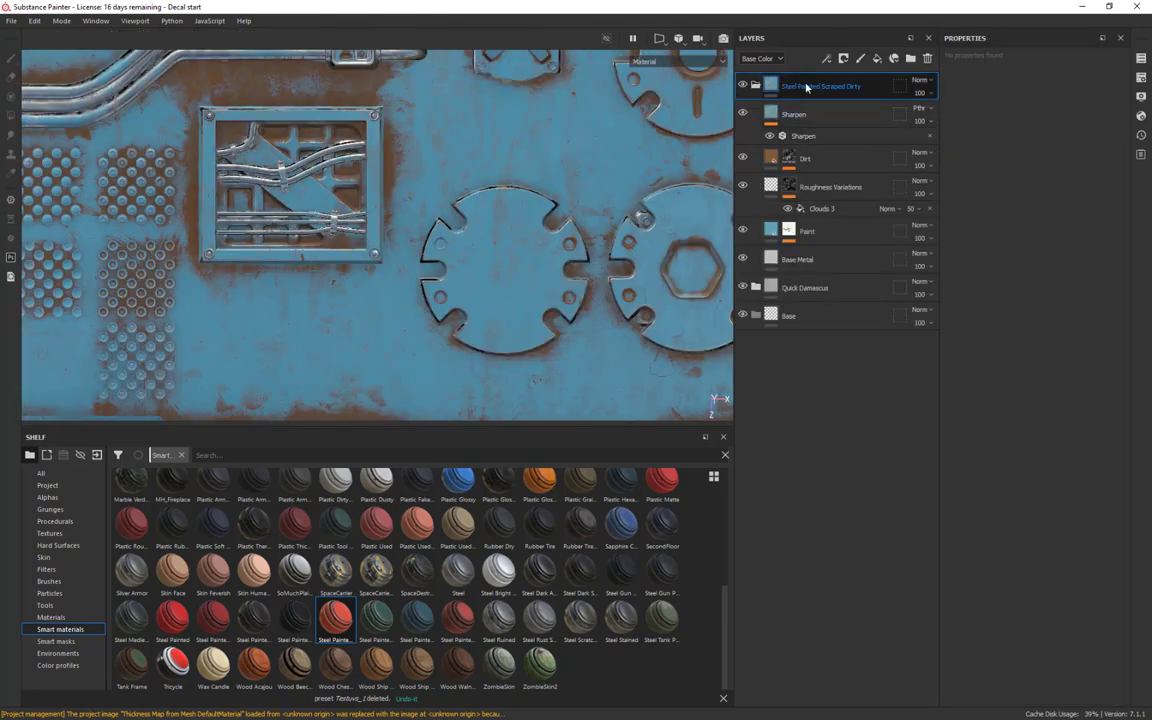
Add a white mask to the Steel Painted Scraped Dirty folder, and check the mask view before returning to the material view
{"action": "right_click", "coordinate": [807, 85]}
{"action": "left_click", "coordinate": [875, 105]}
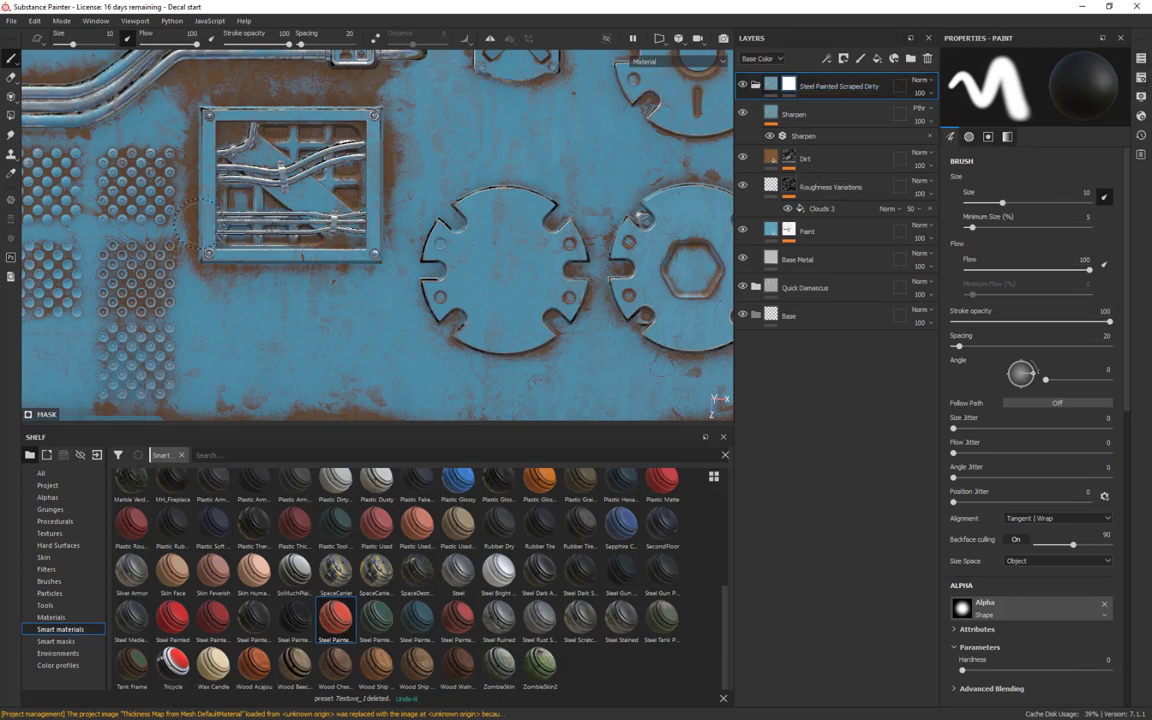
{"action": "left_click", "coordinate": [790, 86], "text": "alt"}
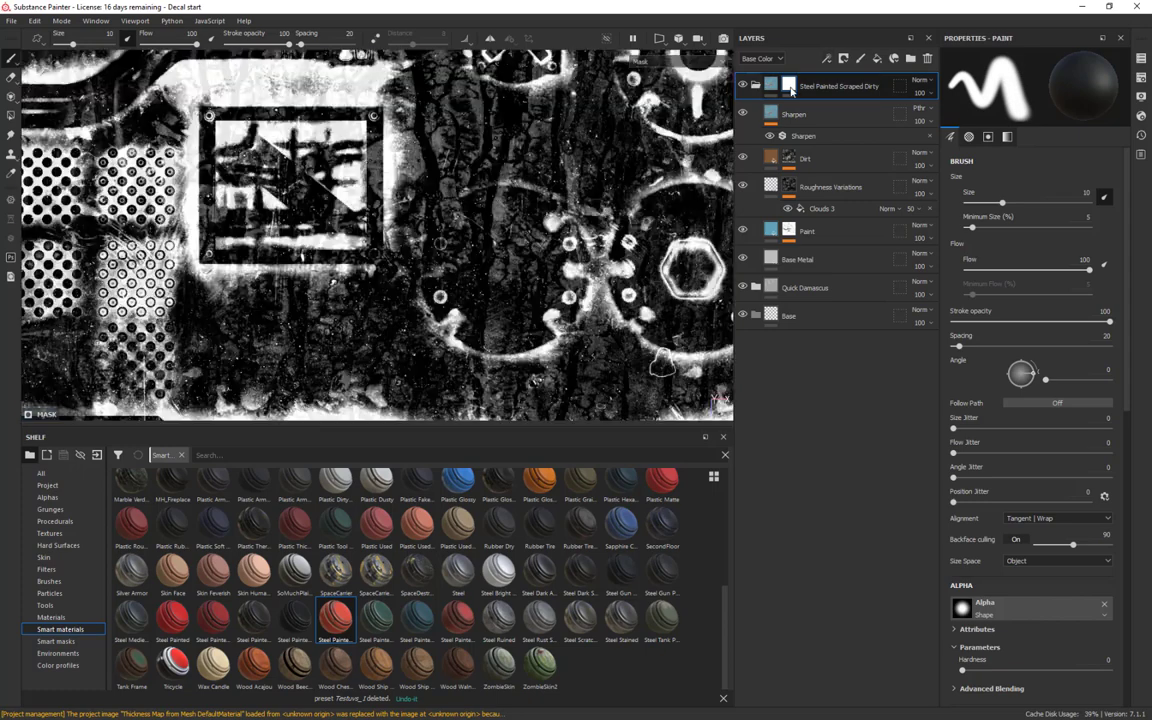
{"action": "left_click", "coordinate": [772, 86]}
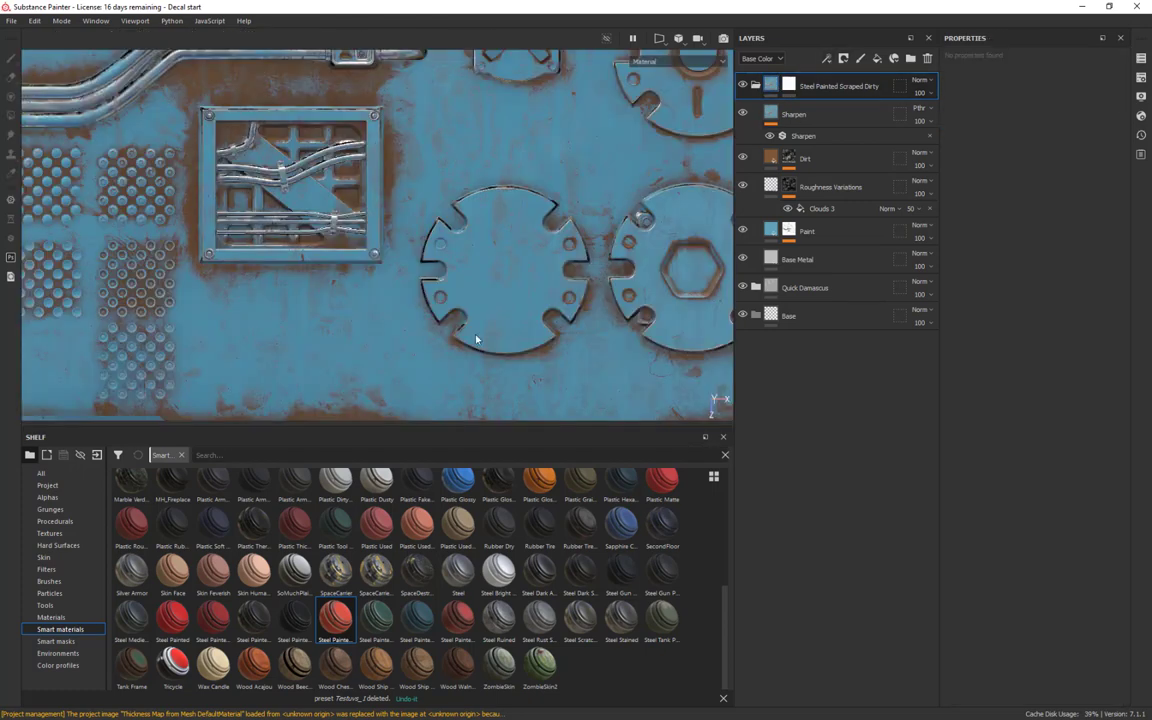
Target the folder's white mask for painting with the Basic Hard brush at a size of about 3.11
{"action": "left_click", "coordinate": [377, 129]}
{"action": "left_click", "coordinate": [791, 87]}
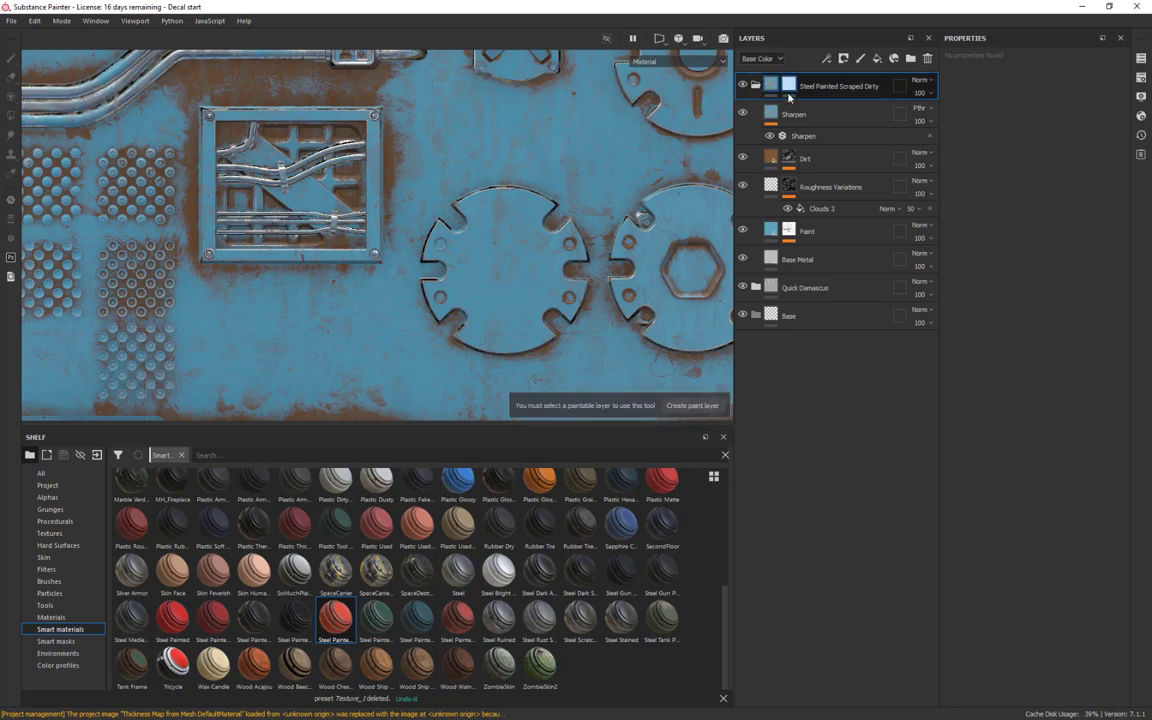
{"action": "right_click_drag", "start_coordinate": [377, 130], "coordinate": [360, 127], "text": "ctrl"}
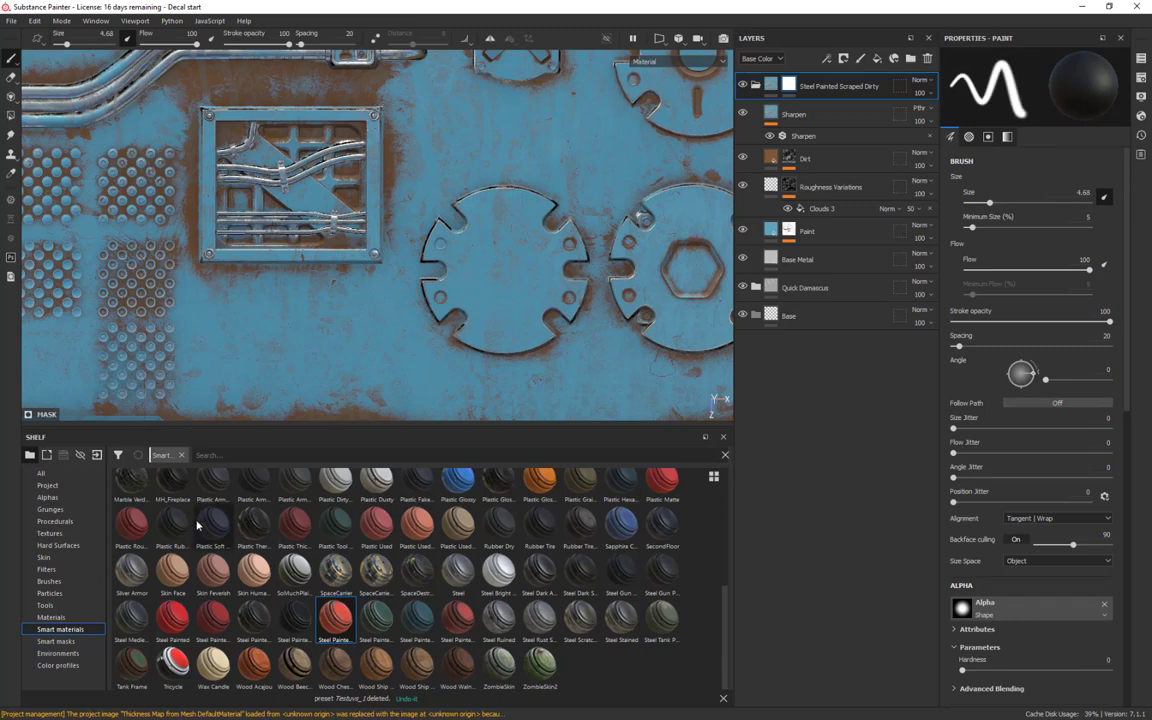
{"action": "left_click", "coordinate": [52, 581]}
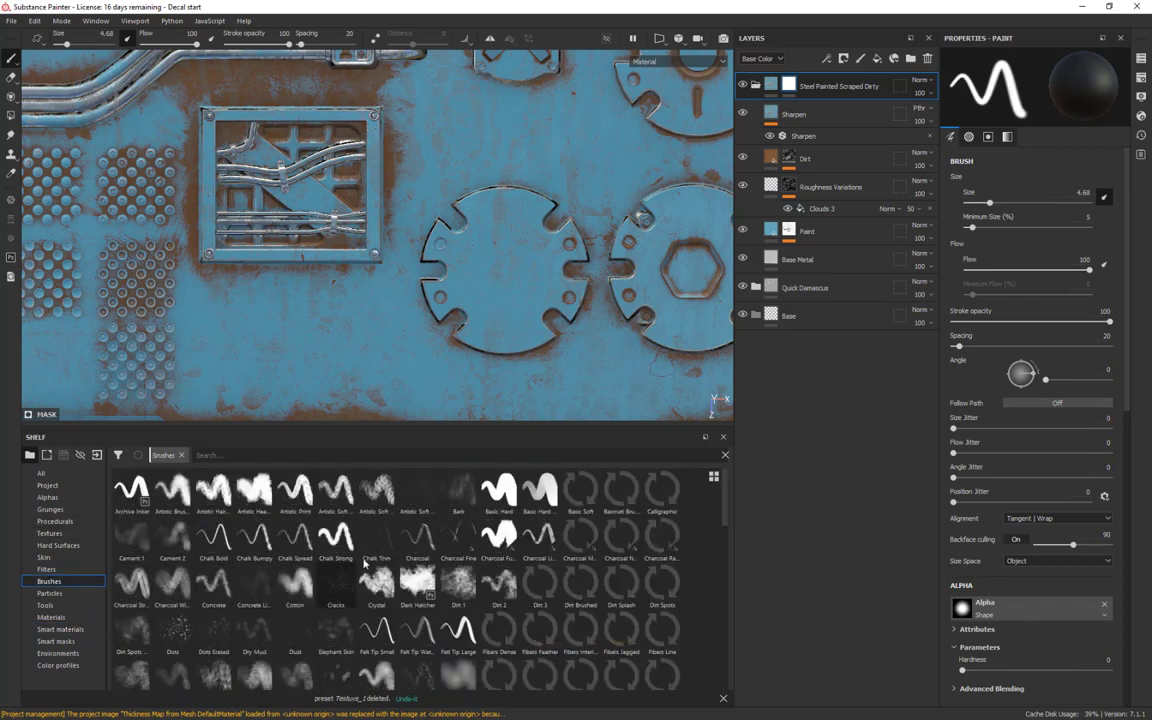
{"action": "left_click", "coordinate": [509, 491]}
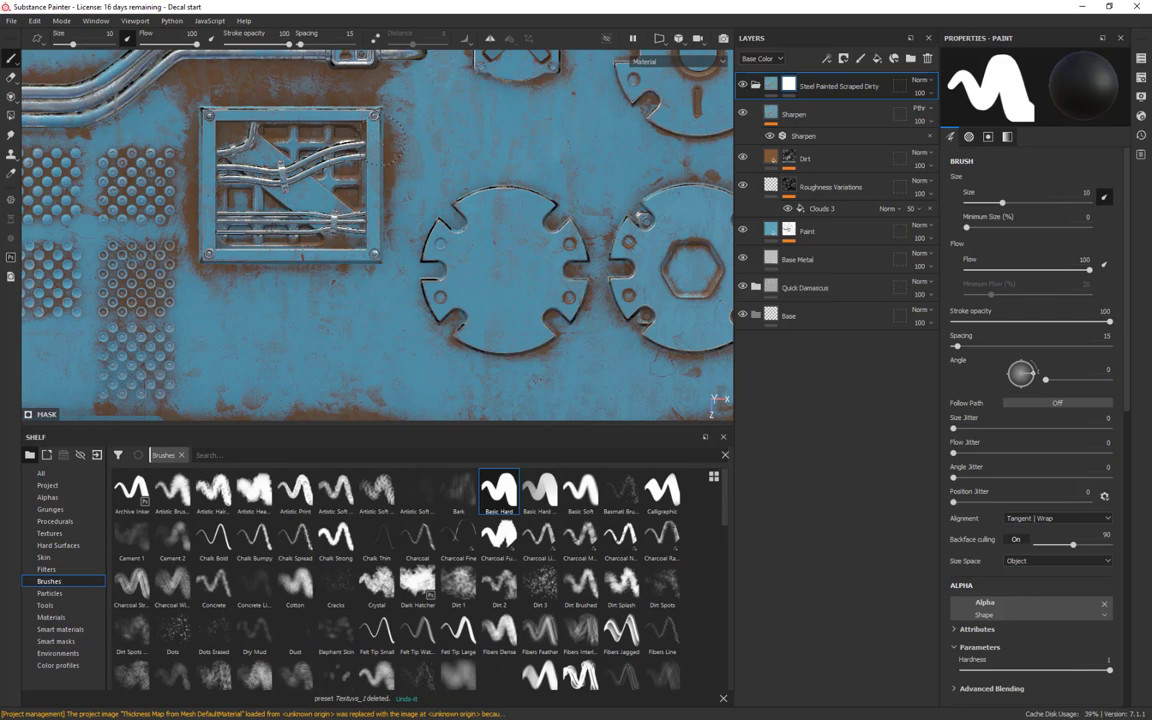
{"action": "right_click_drag", "start_coordinate": [374, 116], "coordinate": [328, 116], "text": "ctrl"}
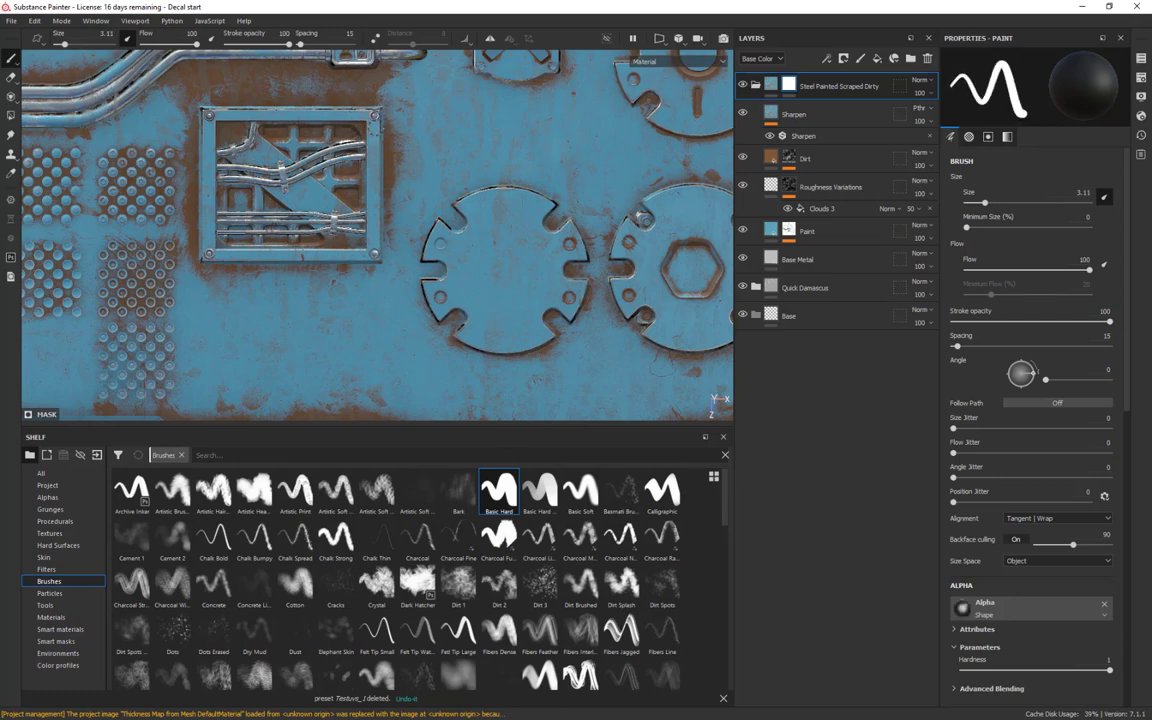
Paint straight black strokes in the folder mask along all four sides of the rectangular cable panel's frame, reducing the brush size to about 1.86
{"action": "left_click", "coordinate": [376, 129]}
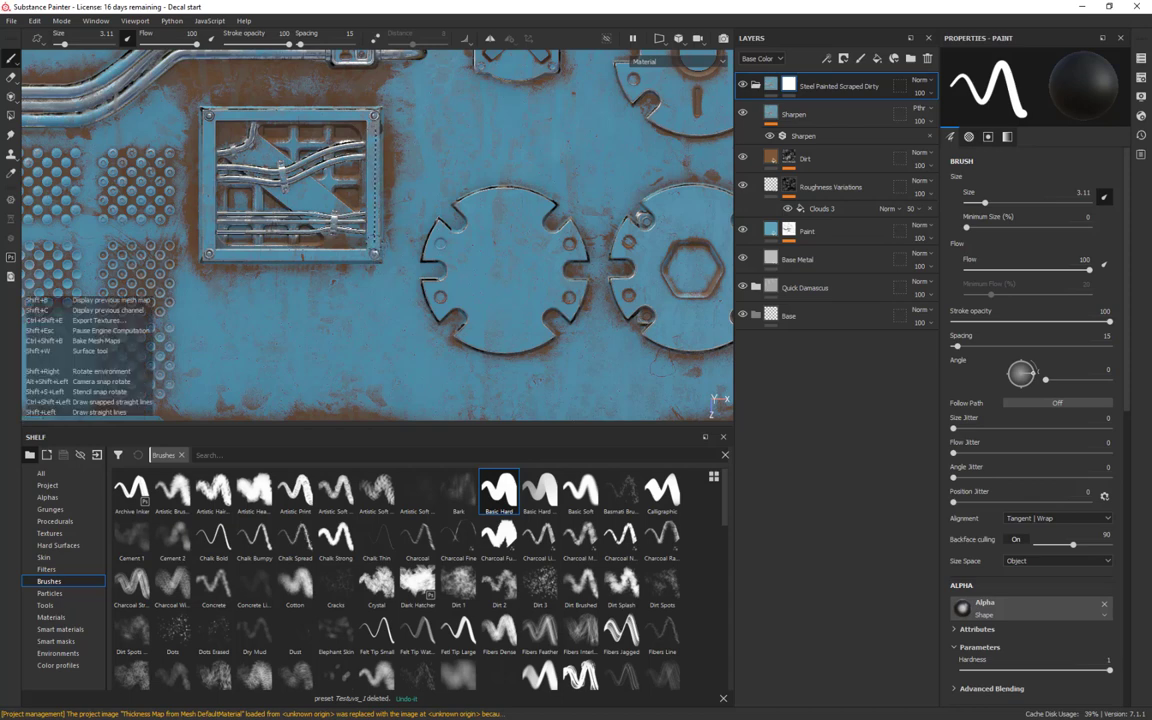
{"action": "left_click", "coordinate": [376, 241], "text": "shift"}
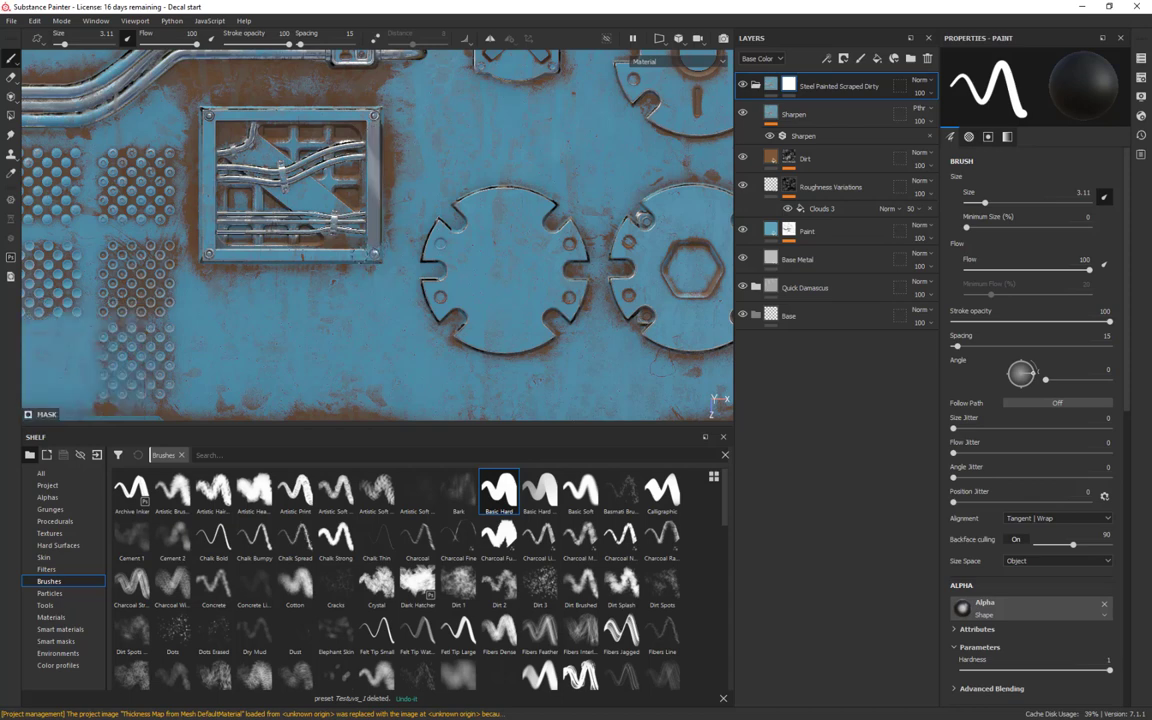
{"action": "right_click_drag", "start_coordinate": [376, 243], "coordinate": [360, 243], "text": "ctrl"}
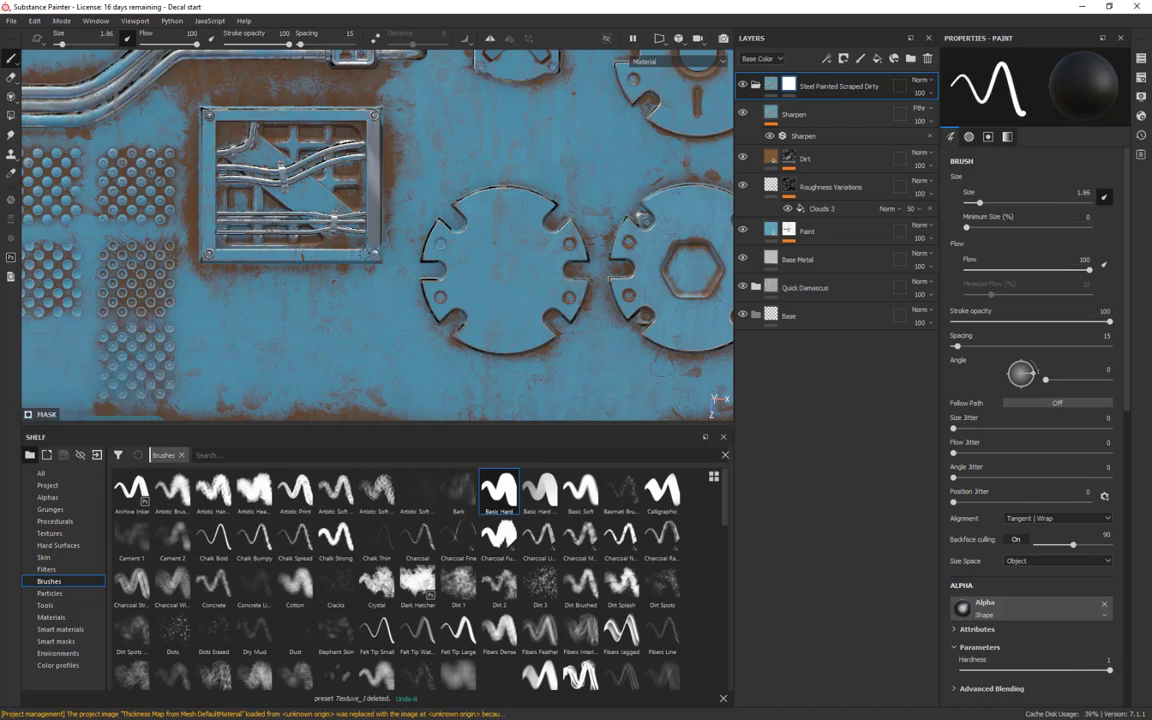
{"action": "key", "text": "shift"}
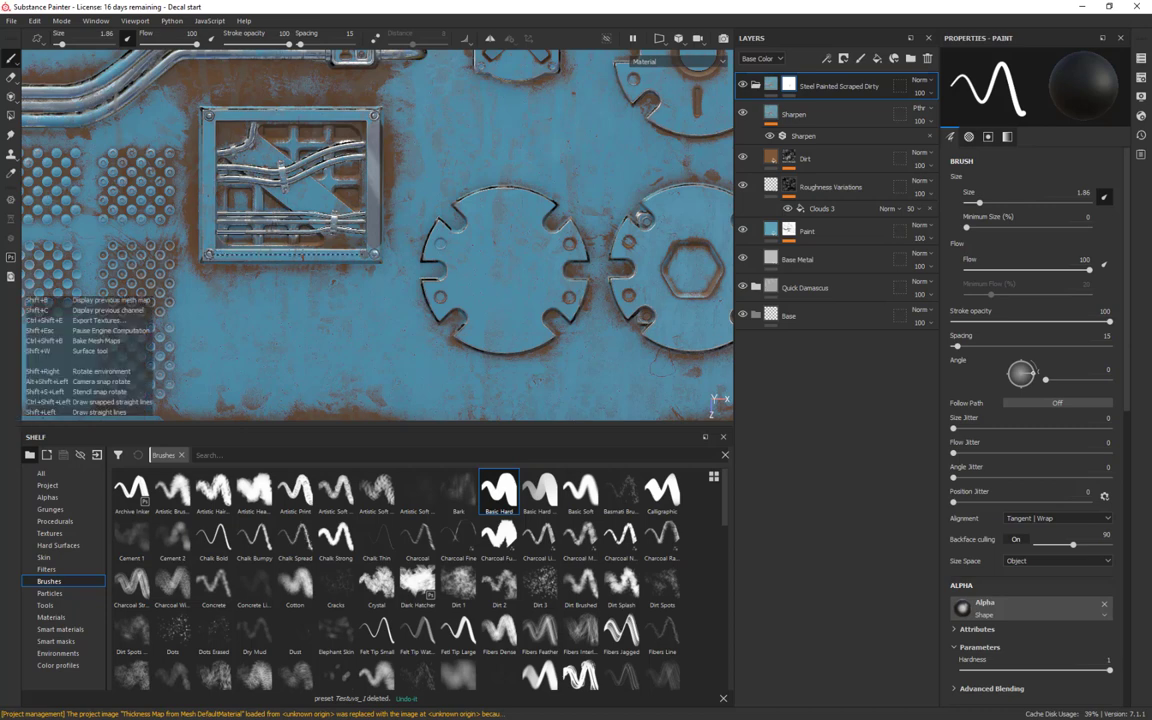
{"action": "left_click", "coordinate": [210, 254], "text": "shift"}
{"action": "left_click", "coordinate": [205, 112], "text": "shift"}
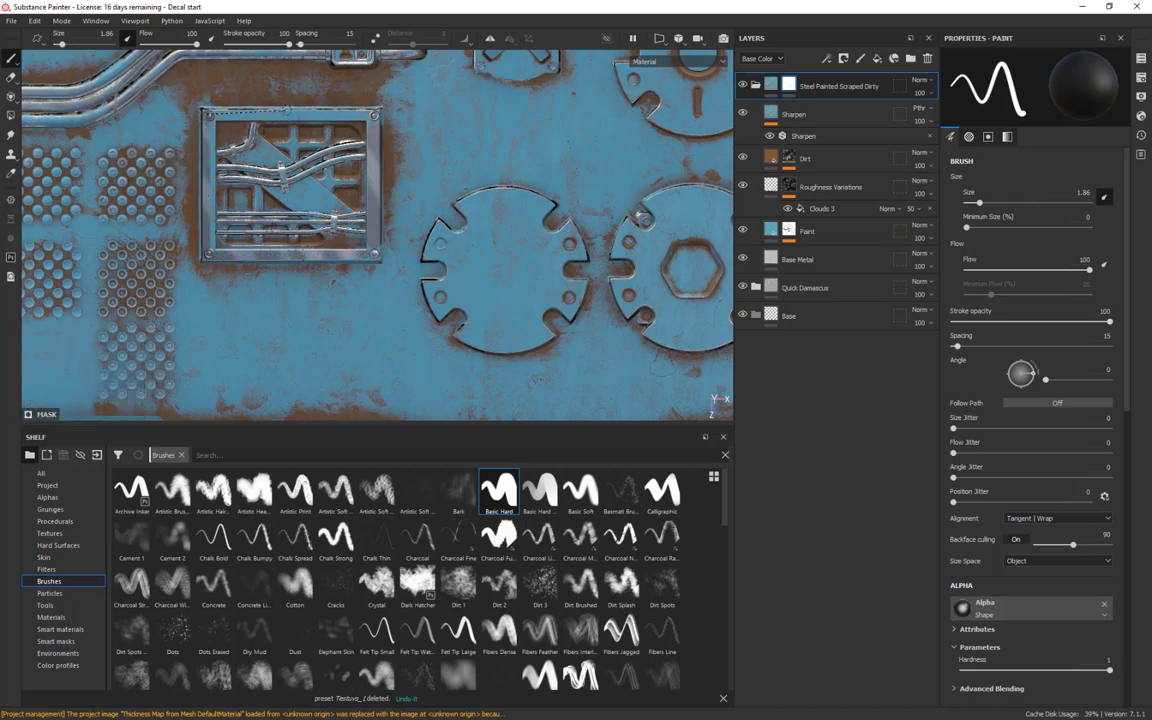
{"action": "left_click", "coordinate": [373, 112], "text": "shift"}
{"action": "left_click", "coordinate": [373, 255], "text": "shift"}
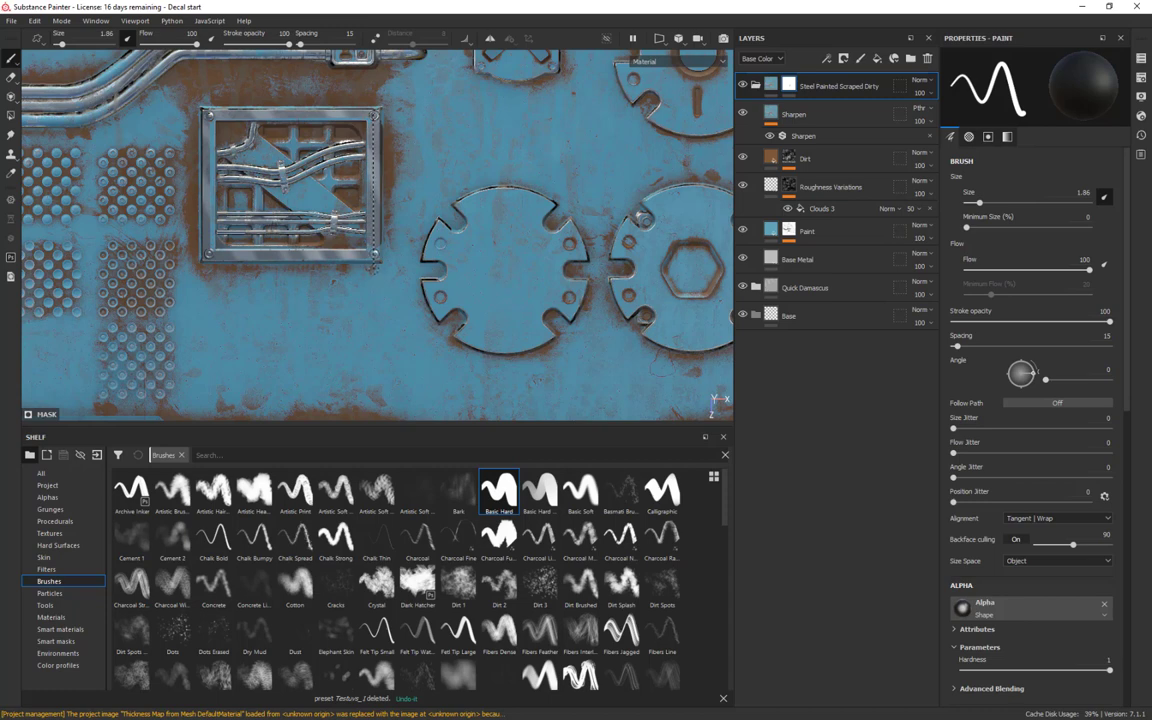
{"action": "left_click", "coordinate": [205, 256], "text": "shift"}
{"action": "left_click", "coordinate": [208, 256], "text": "shift"}
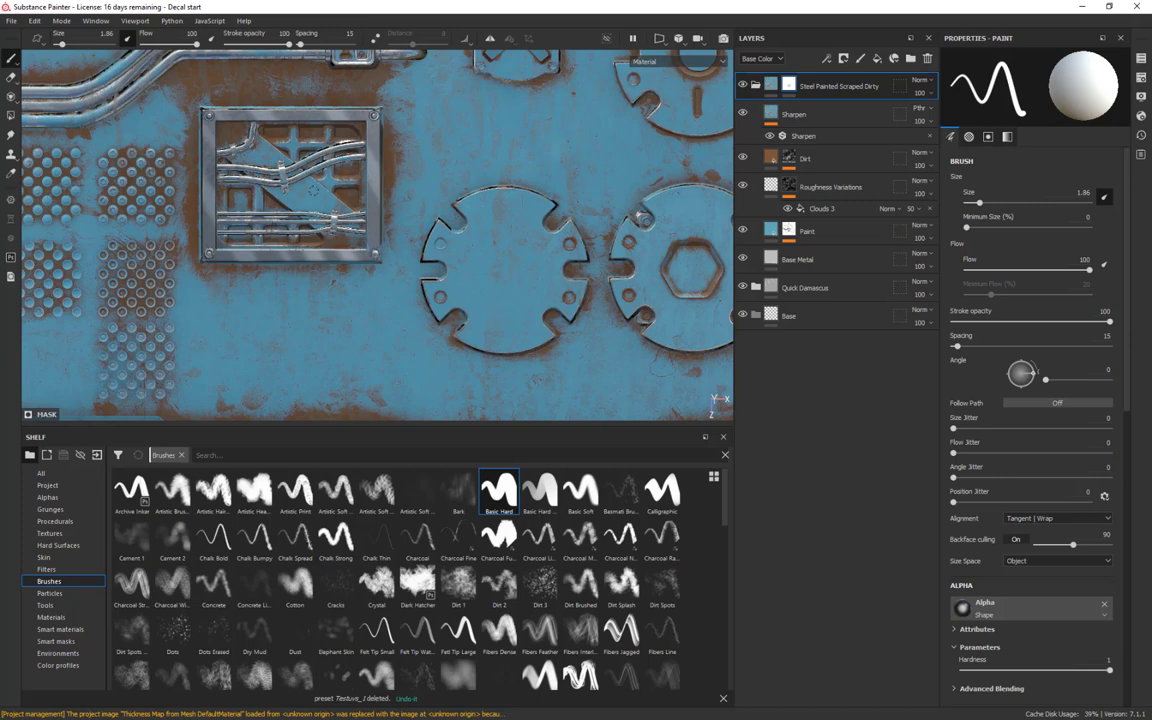
Collapse the Steel Painted Scraped Dirty folder and examine the whole decal sheet from different angles and under rotated lighting
{"action": "left_click", "coordinate": [756, 85]}
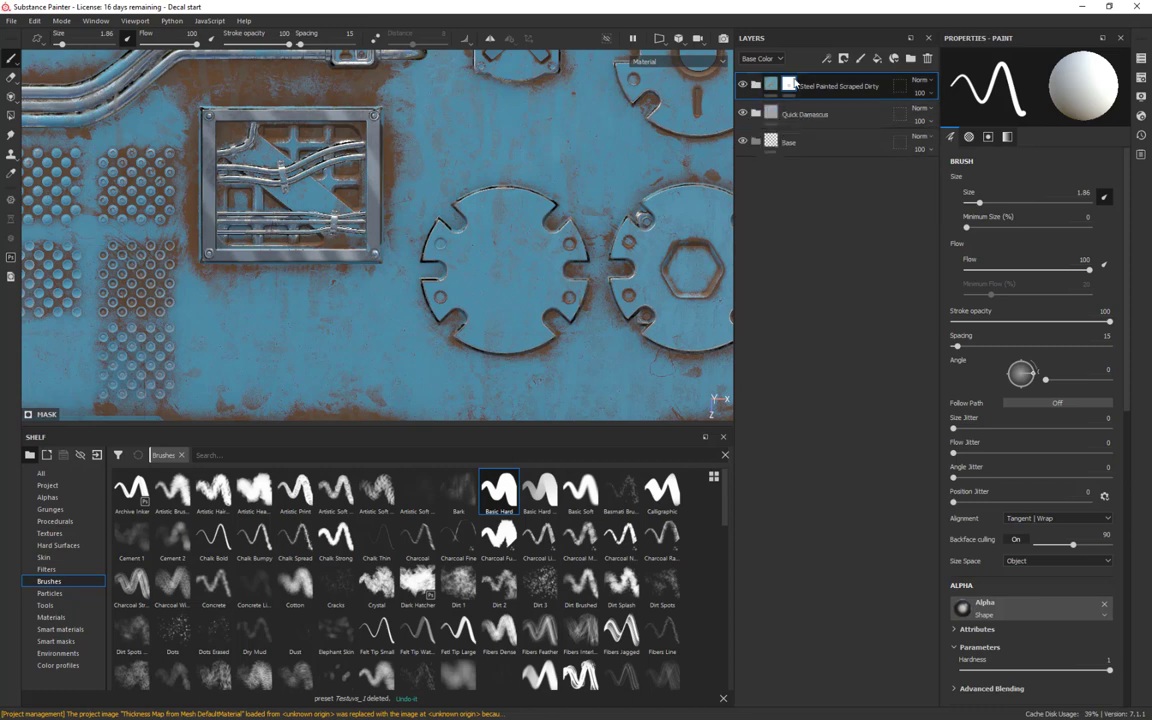
{"action": "left_click", "coordinate": [787, 86]}
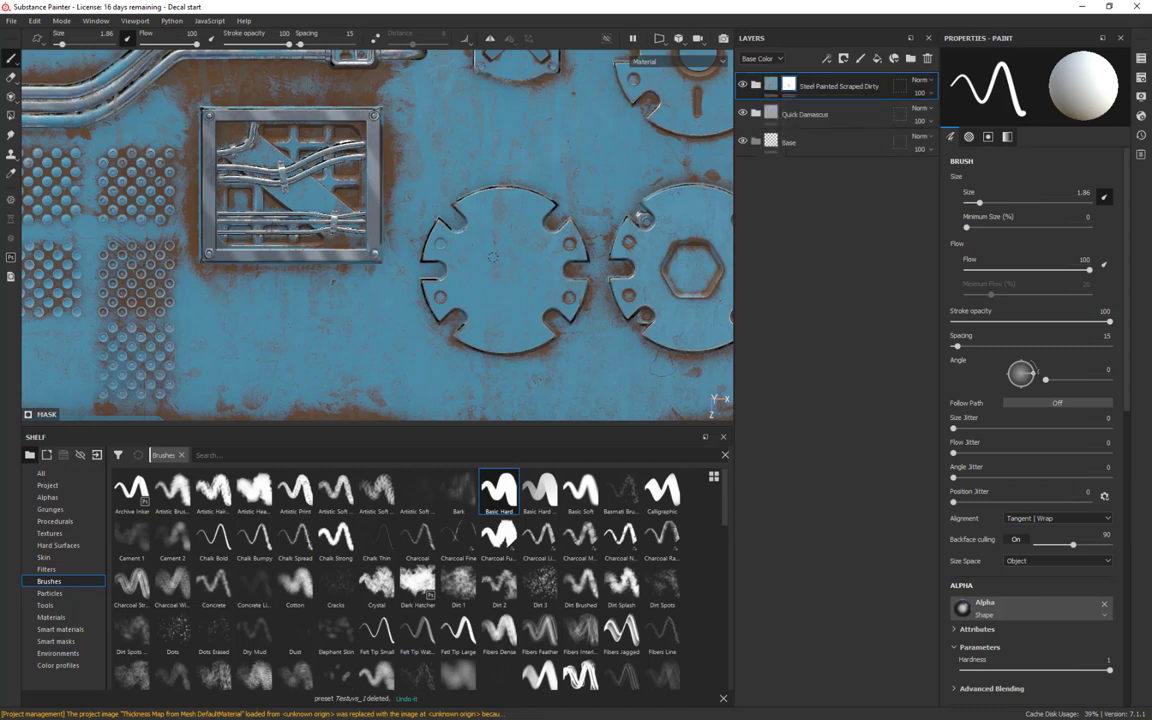
{"action": "key", "text": "f"}
{"action": "left_click_drag", "start_coordinate": [668, 345], "coordinate": [656, 240], "text": "alt"}
{"action": "right_click_drag", "start_coordinate": [656, 241], "coordinate": [689, 241], "text": "shift"}
{"action": "mouse_move", "coordinate": [689, 241]}
{"action": "left_mouse_down", "text": "alt"}
{"action": "mouse_move", "coordinate": [630, 235]}
{"action": "mouse_move", "coordinate": [620, 250]}
{"action": "left_mouse_up", "text": "alt"}
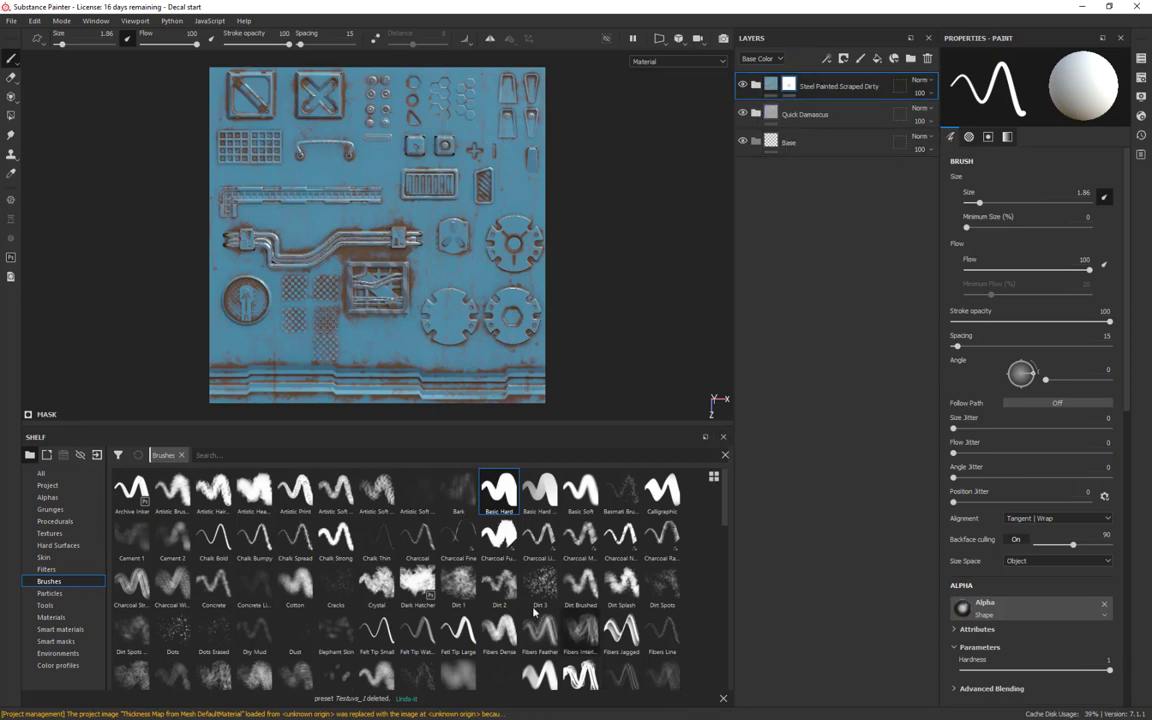
Browse the available smart masks and return to the smart materials
{"action": "left_click", "coordinate": [56, 641]}
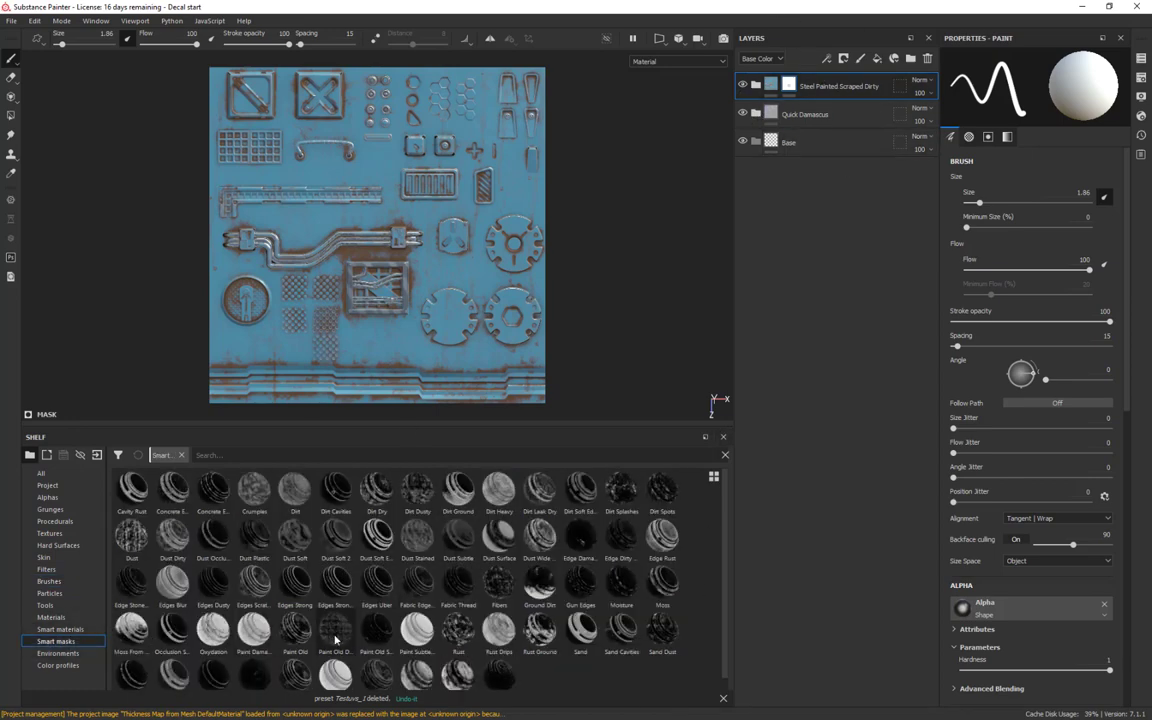
{"action": "left_click", "coordinate": [60, 629]}
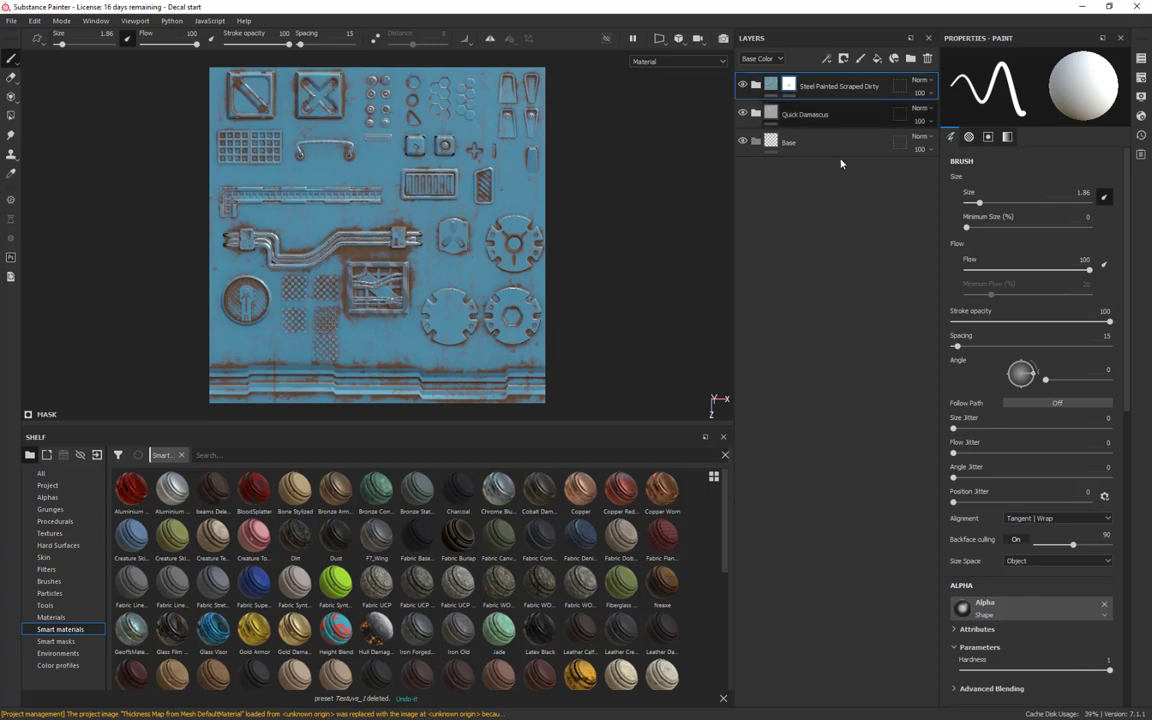
Duplicate the masked Steel Painted Scraped Dirty folder above the original and expand the copy to its layers
{"action": "mouse_move", "coordinate": [770, 85]}
{"action": "left_mouse_down"}
{"action": "mouse_move", "coordinate": [772, 74]}
{"action": "mouse_move", "coordinate": [827, 76]}
{"action": "left_mouse_up"}
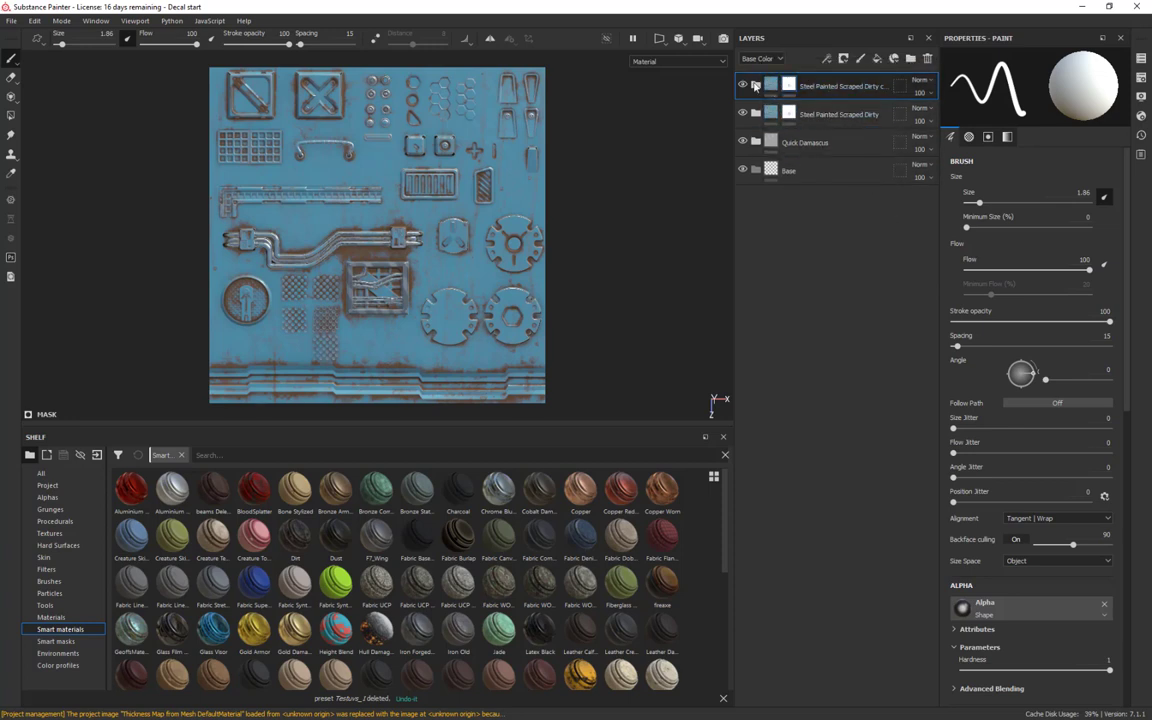
{"action": "left_click", "coordinate": [756, 86]}
{"action": "left_click", "coordinate": [802, 115]}
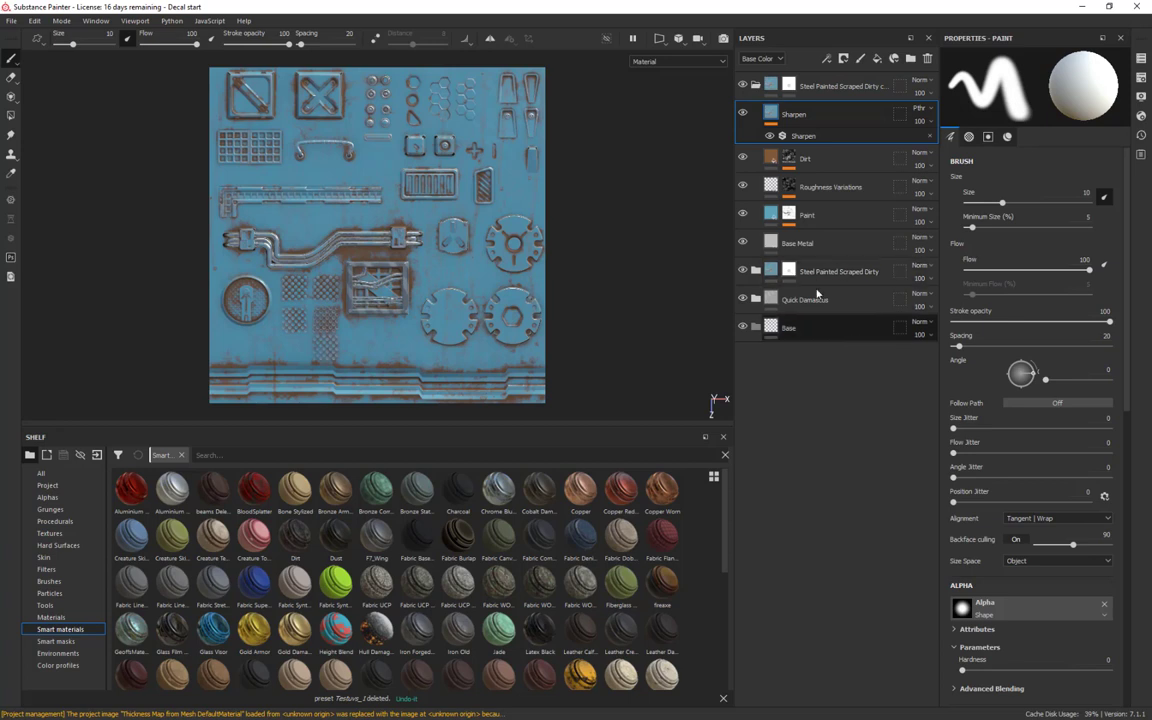
{"action": "left_click", "coordinate": [840, 86]}
Set the base color of the copied folder's Paint layer to purple 825db7 and select that folder's mask
{"action": "left_click", "coordinate": [807, 215]}
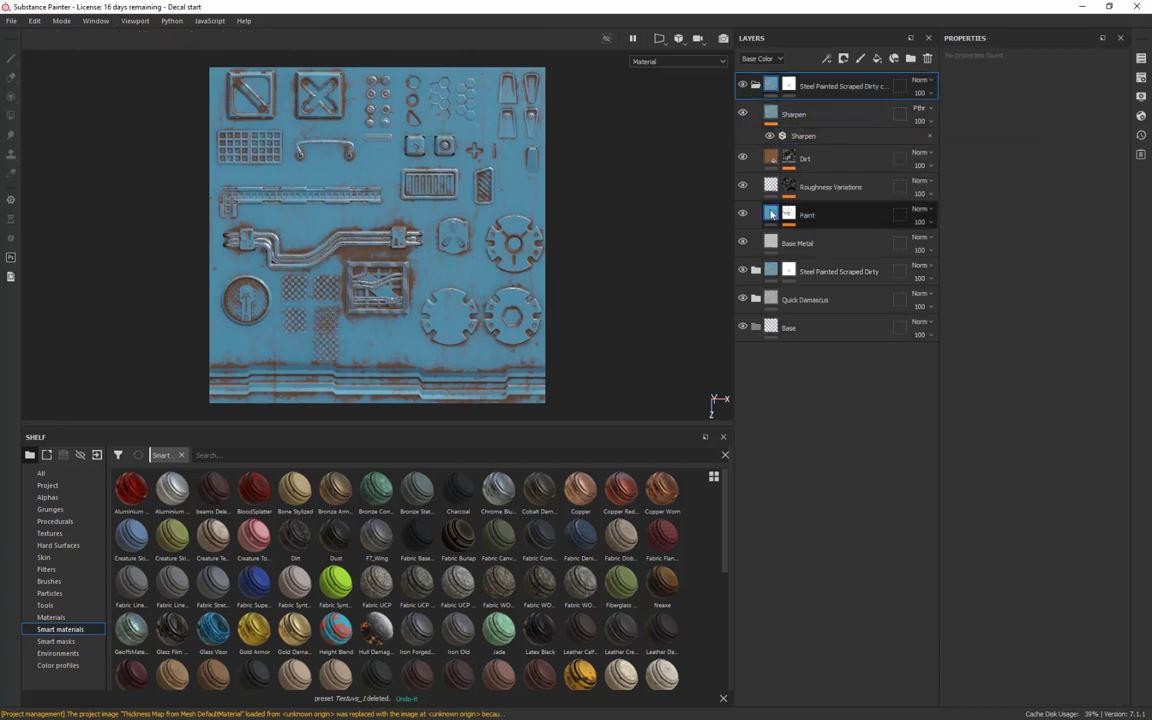
{"action": "left_click", "coordinate": [1042, 337]}
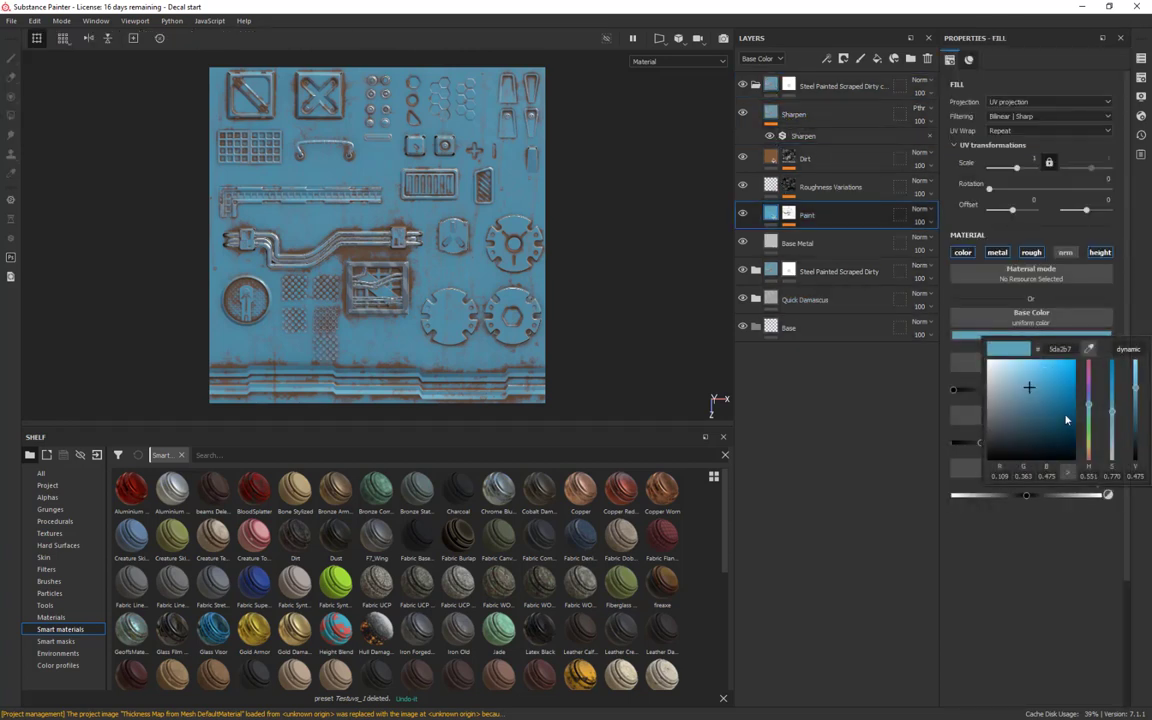
{"action": "left_click_drag", "start_coordinate": [1090, 403], "coordinate": [1090, 388]}
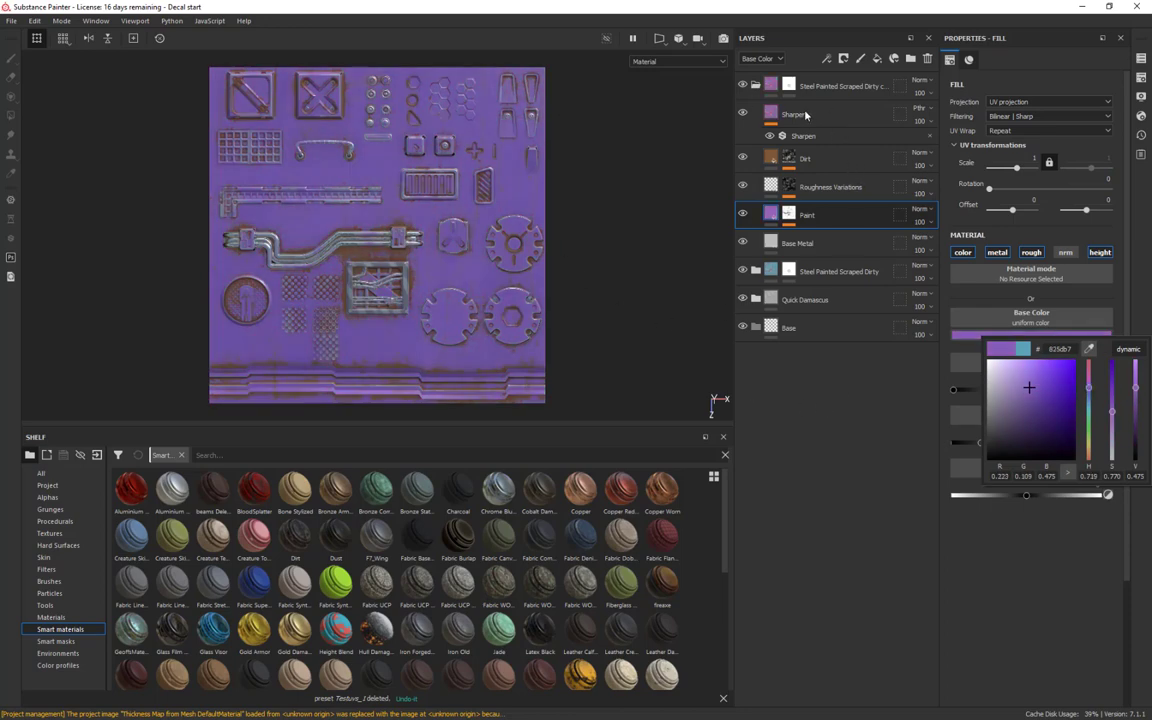
{"action": "left_click", "coordinate": [789, 85]}
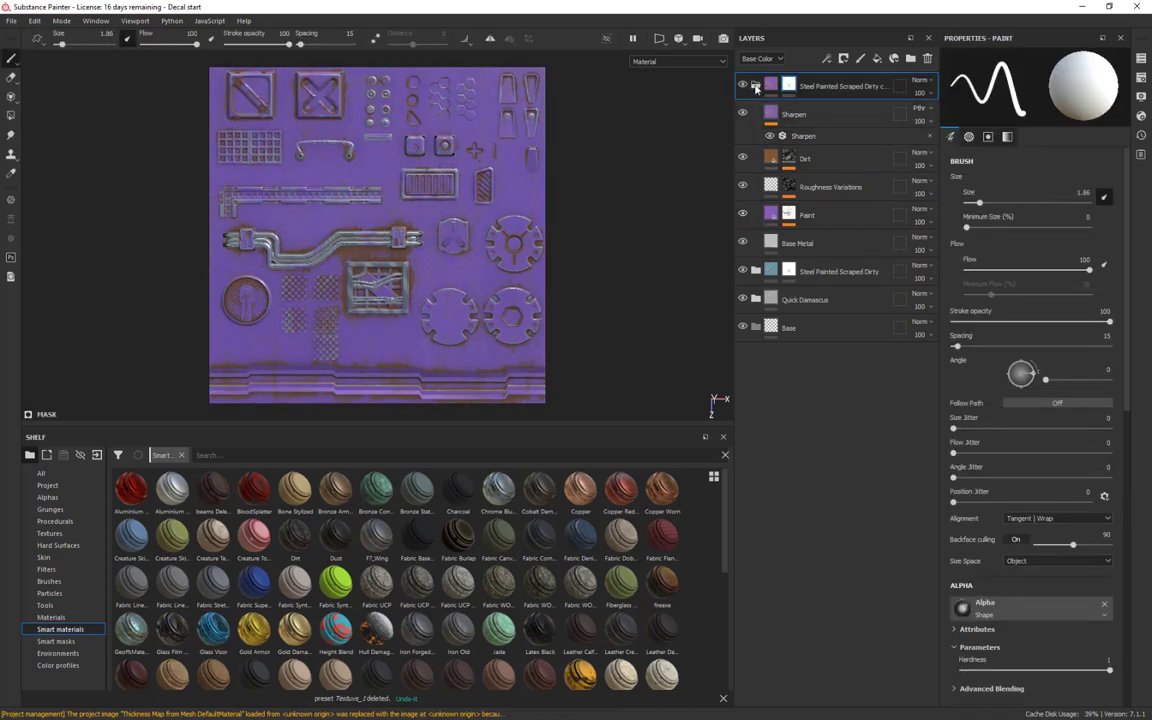
Collapse the purple Steel Painted Scraped Dirty copy folder, remove its existing mask and add a black mask
{"action": "left_click", "coordinate": [755, 87]}
{"action": "right_click", "coordinate": [789, 86]}
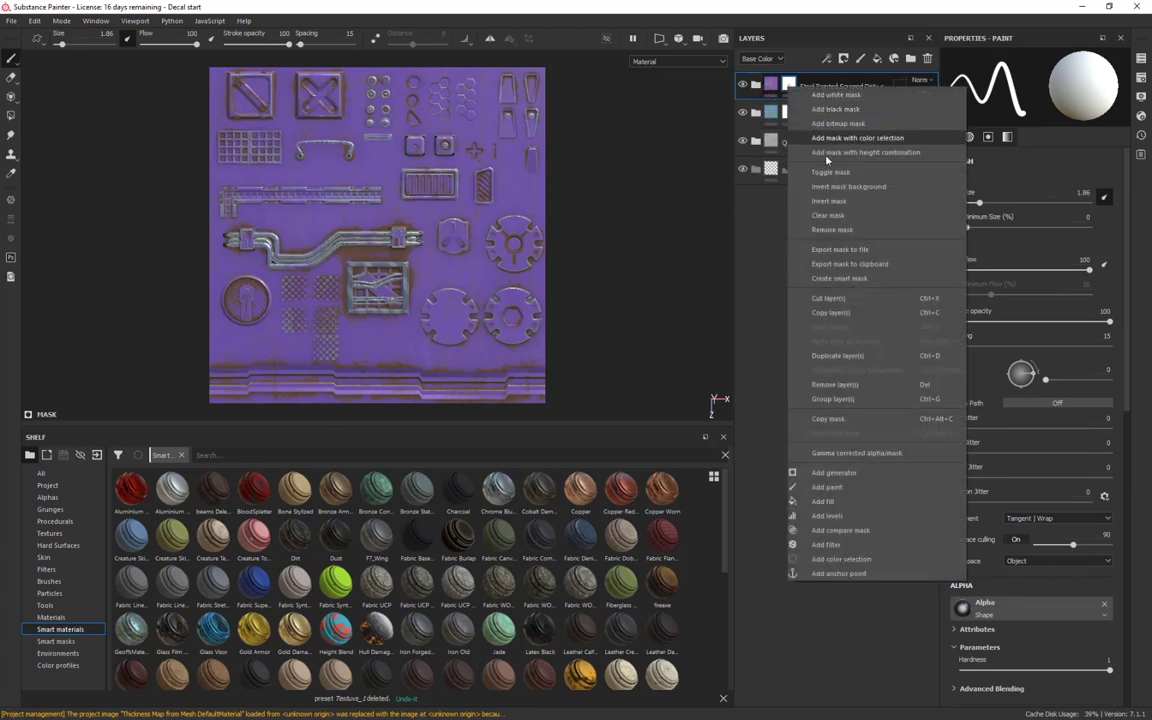
{"action": "left_click", "coordinate": [834, 213]}
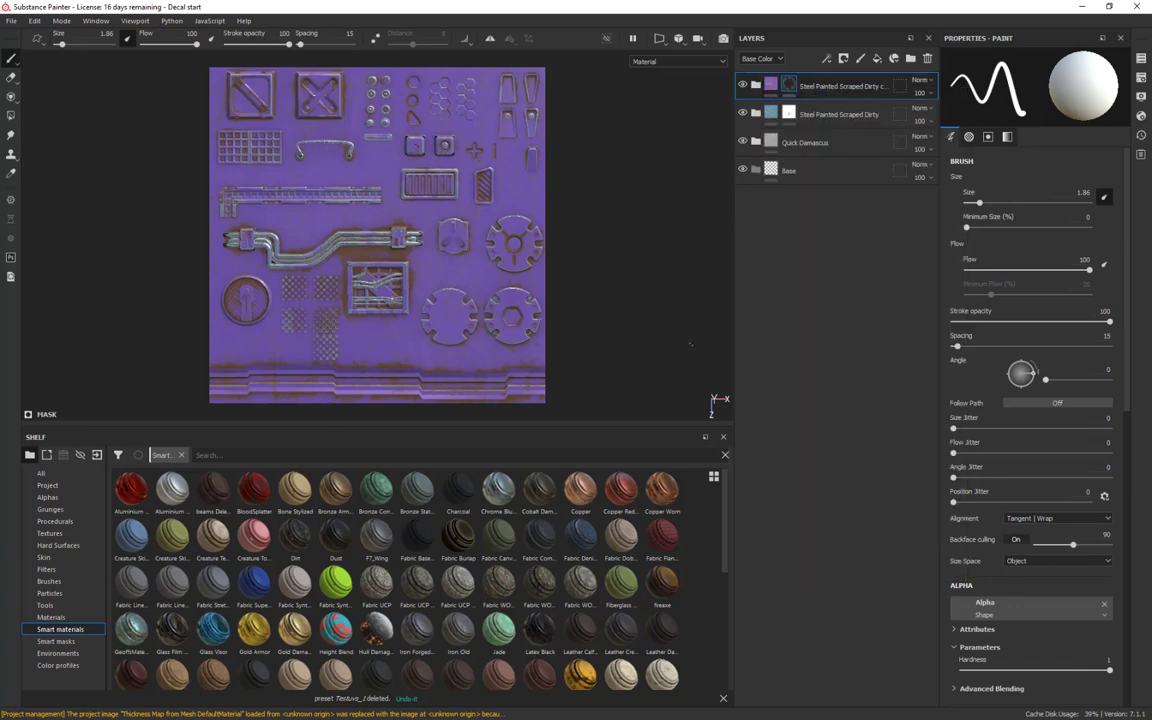
{"action": "right_click", "coordinate": [795, 87]}
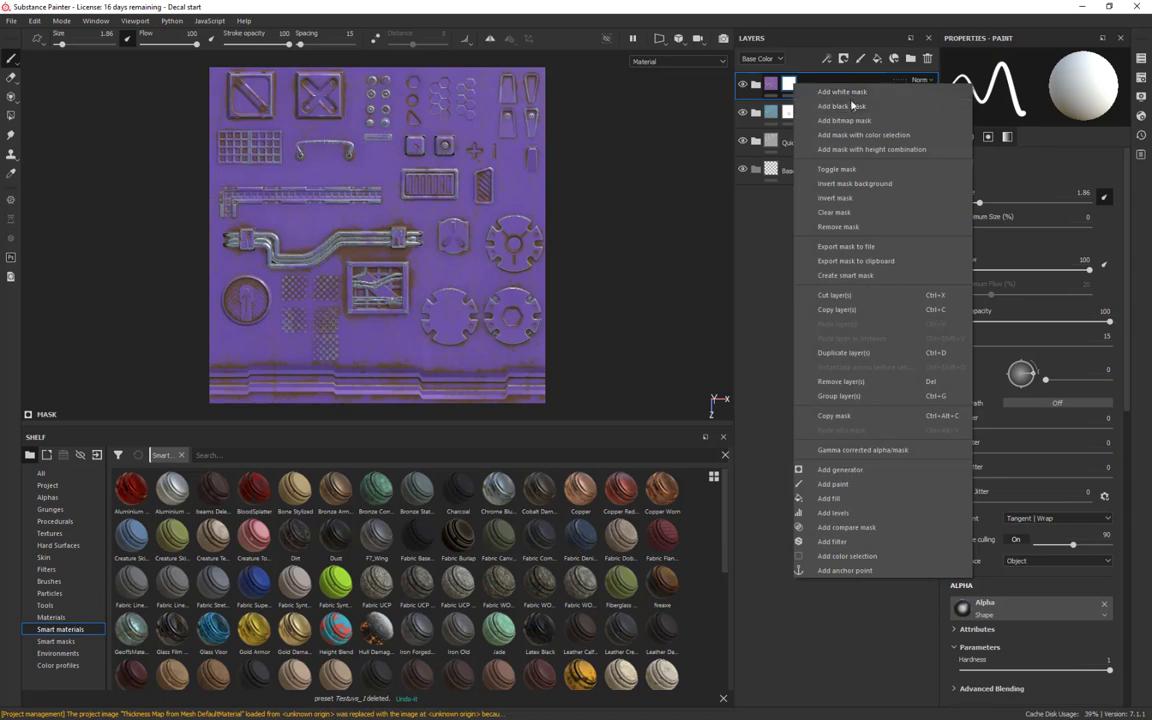
{"action": "left_click", "coordinate": [838, 226]}
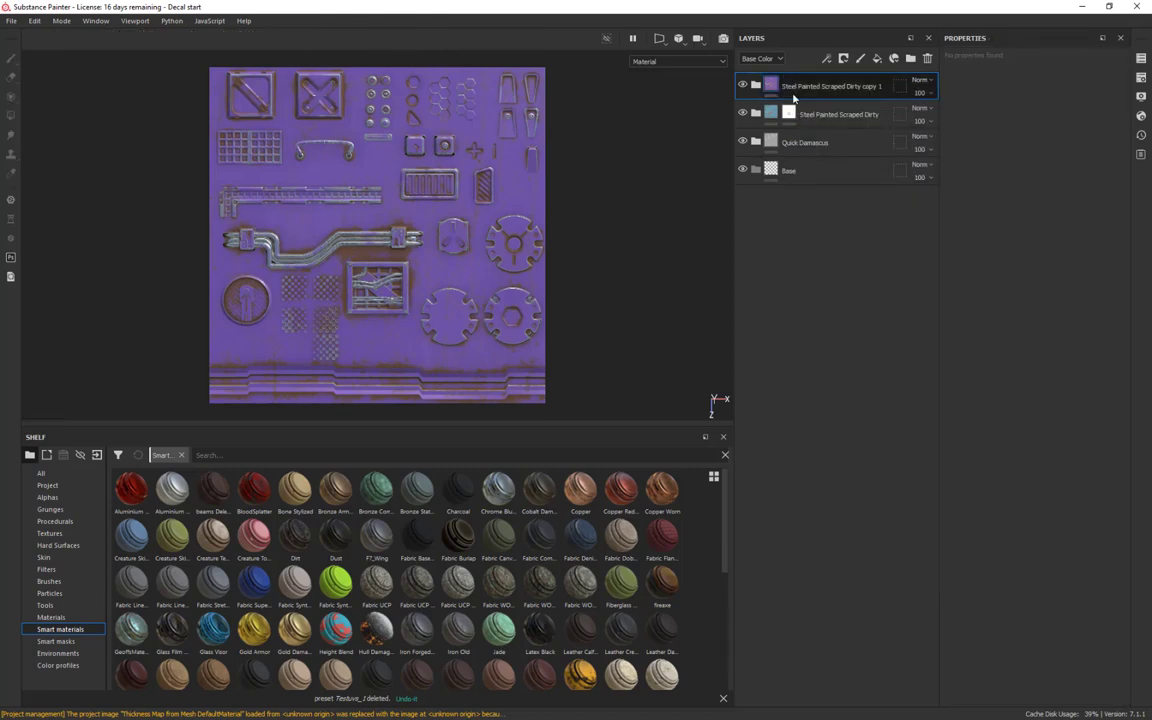
{"action": "right_click", "coordinate": [791, 85]}
{"action": "left_click", "coordinate": [845, 104]}
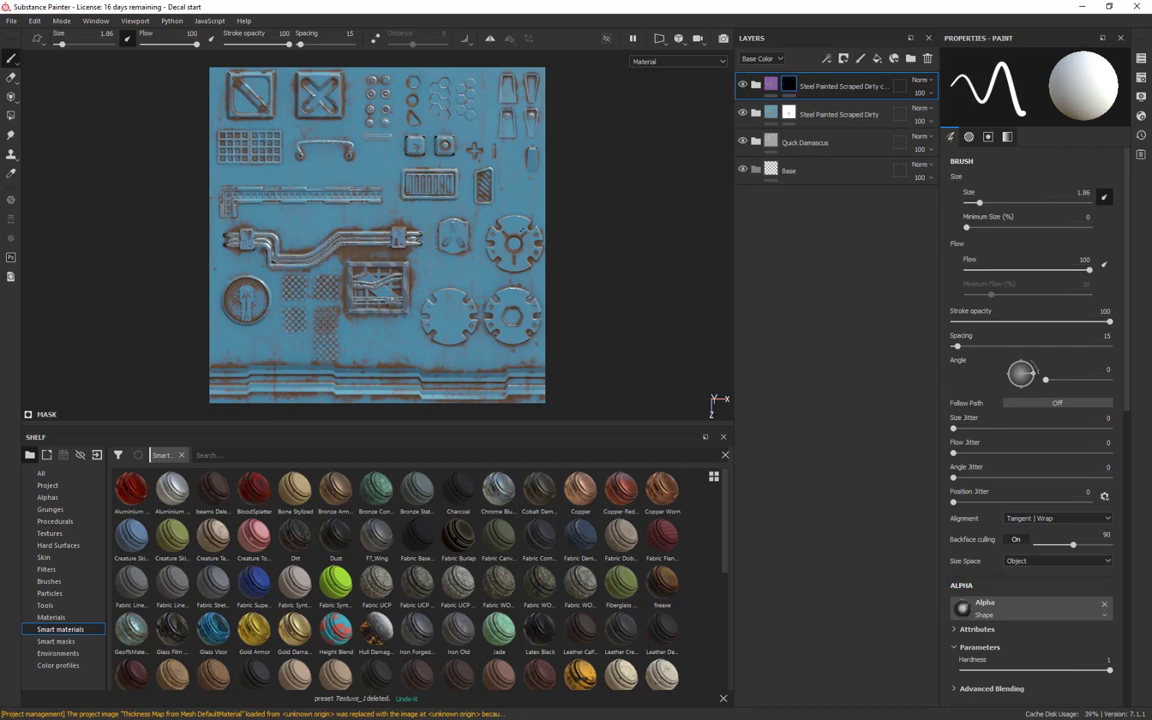
Paint the purple folder's black mask over the round notched plate with the three-spoked hub, enlarging the brush to cover the disc
{"action": "left_click", "coordinate": [519, 228]}
{"action": "mouse_move", "coordinate": [510, 231]}
{"action": "left_mouse_down"}
{"action": "mouse_move", "coordinate": [527, 243]}
{"action": "mouse_move", "coordinate": [507, 244]}
{"action": "left_mouse_up"}
{"action": "right_click_drag", "start_coordinate": [513, 252], "coordinate": [540, 250], "text": "ctrl"}
{"action": "mouse_move", "coordinate": [522, 231]}
{"action": "left_mouse_down"}
{"action": "mouse_move", "coordinate": [516, 223]}
{"action": "mouse_move", "coordinate": [496, 238]}
{"action": "mouse_move", "coordinate": [507, 262]}
{"action": "mouse_move", "coordinate": [535, 239]}
{"action": "mouse_move", "coordinate": [536, 252]}
{"action": "mouse_move", "coordinate": [520, 224]}
{"action": "mouse_move", "coordinate": [491, 246]}
{"action": "mouse_move", "coordinate": [507, 223]}
{"action": "mouse_move", "coordinate": [515, 243]}
{"action": "left_mouse_up"}
Erase the purple mask over the round plate's central hub with a size 7.63 eraser and reduce the eraser to 3.85
{"action": "key", "text": "e"}
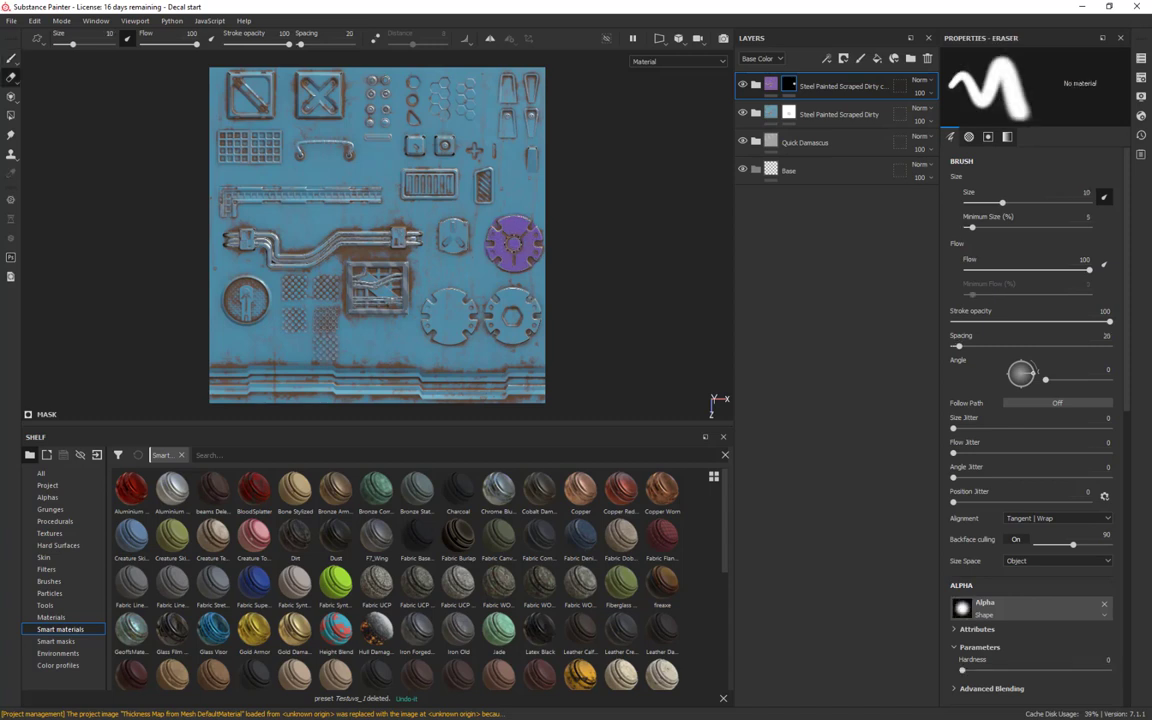
{"action": "key", "text": "bracketleft"}
{"action": "key", "text": "bracketleft"}
{"action": "left_click", "coordinate": [514, 245]}
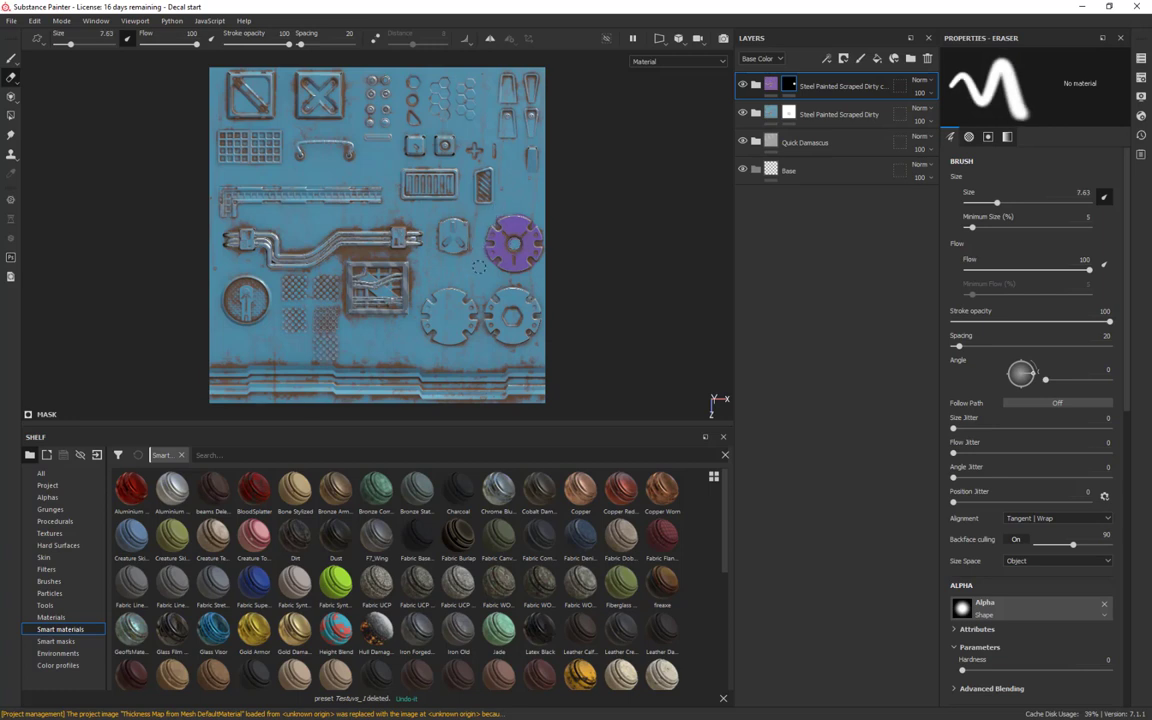
{"action": "key", "text": "bracketleft"}
{"action": "key", "text": "bracketleft"}
{"action": "key", "text": "bracketleft"}
{"action": "key", "text": "bracketleft"}
{"action": "key", "text": "bracketleft"}
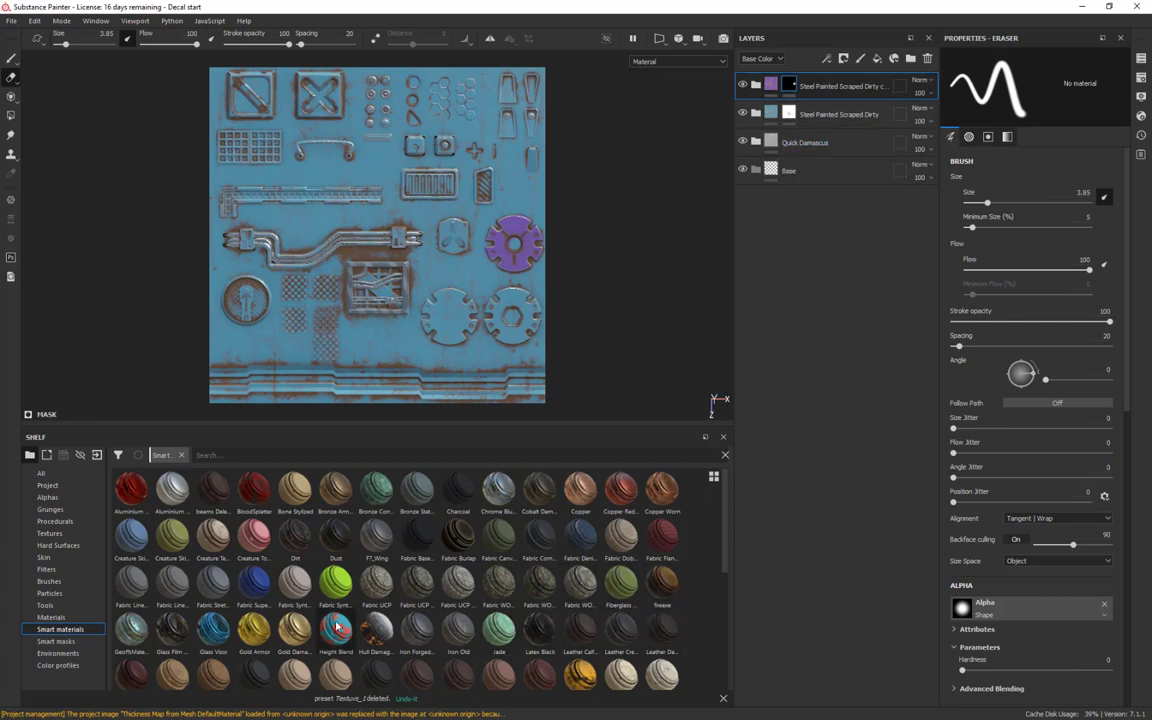
Create a smart material from the masked purple Steel Painted Scraped Dirty copy folder
{"action": "right_click", "coordinate": [846, 90]}
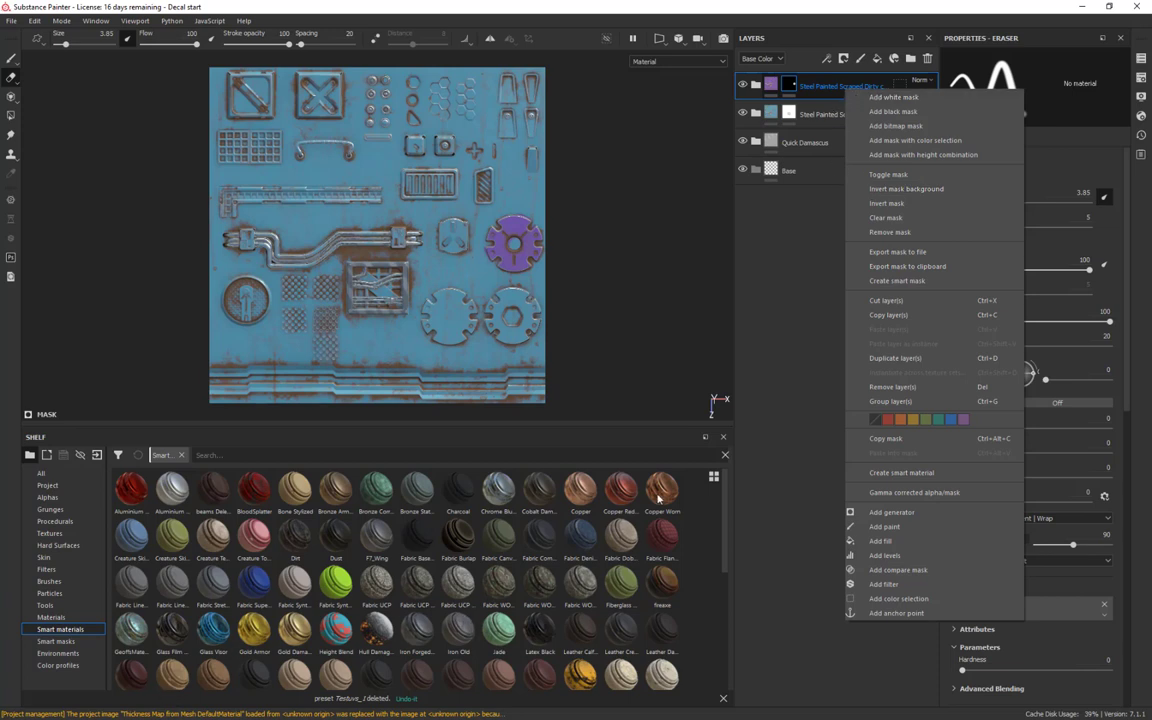
{"action": "left_click_drag", "start_coordinate": [727, 542], "coordinate": [726, 651]}
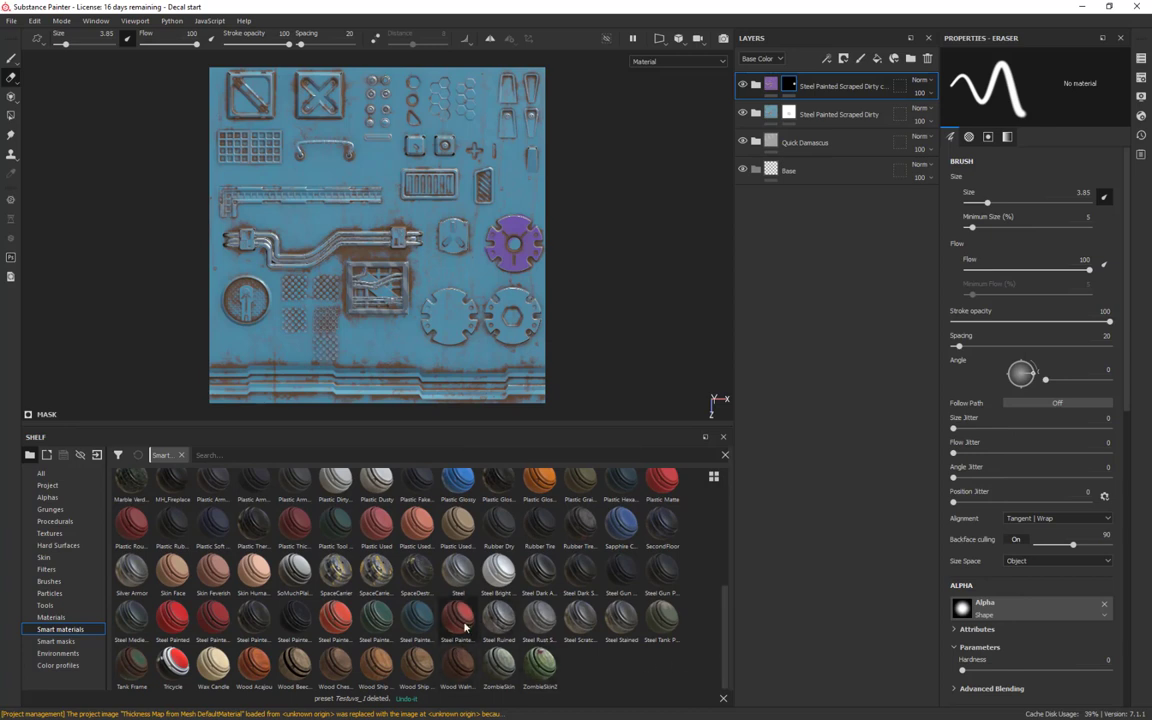
{"action": "mouse_move", "coordinate": [339, 625]}
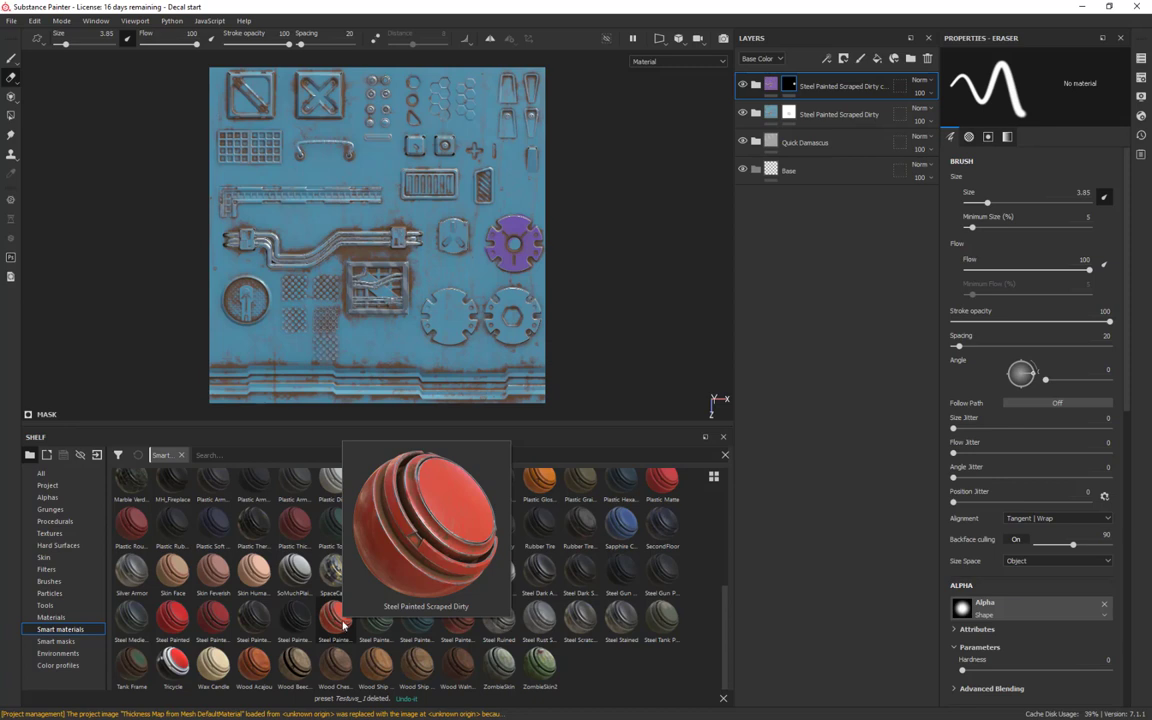
{"action": "right_click", "coordinate": [845, 87]}
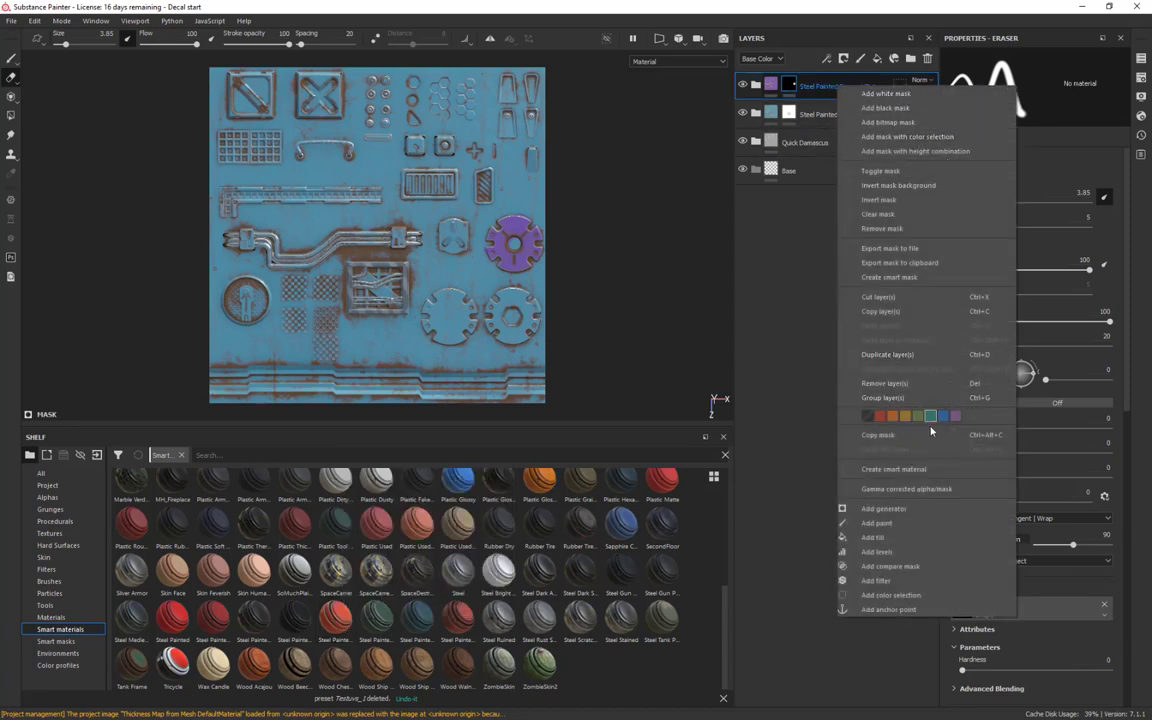
{"action": "left_click", "coordinate": [893, 469]}
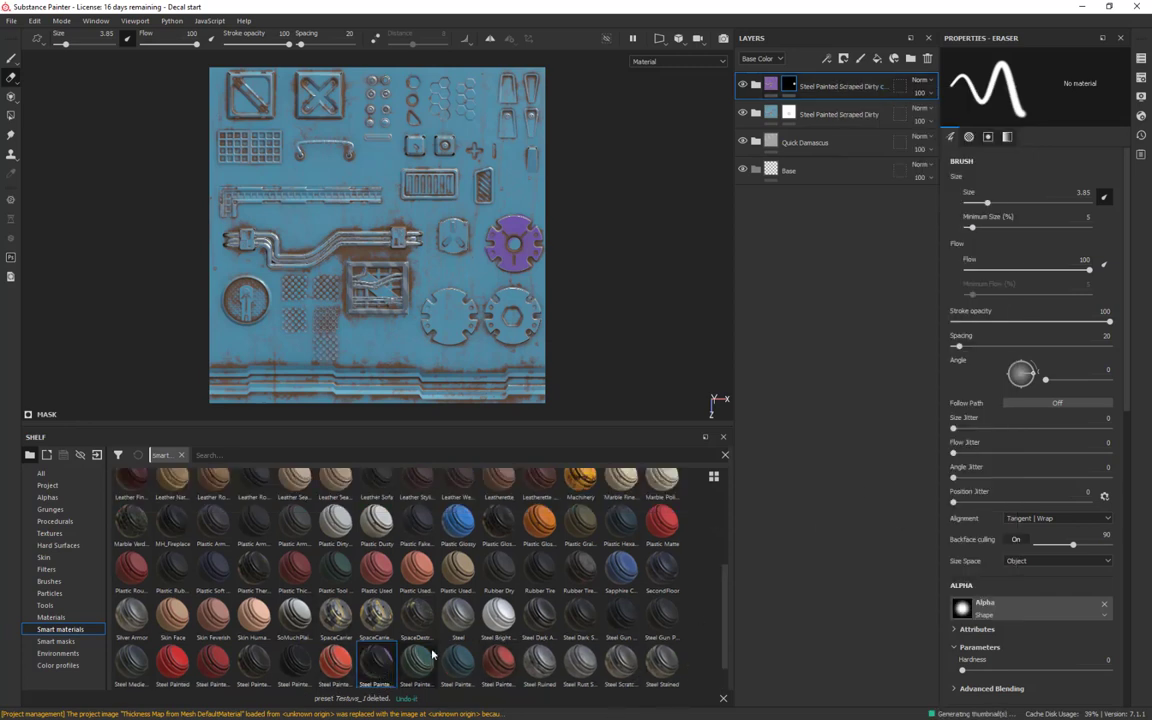
Delete the Steel Painted Scraped Dirty copy 1 smart material from the shelf
{"action": "scroll", "coordinate": [375, 628], "scroll_direction": "down", "scroll_amount": 1}
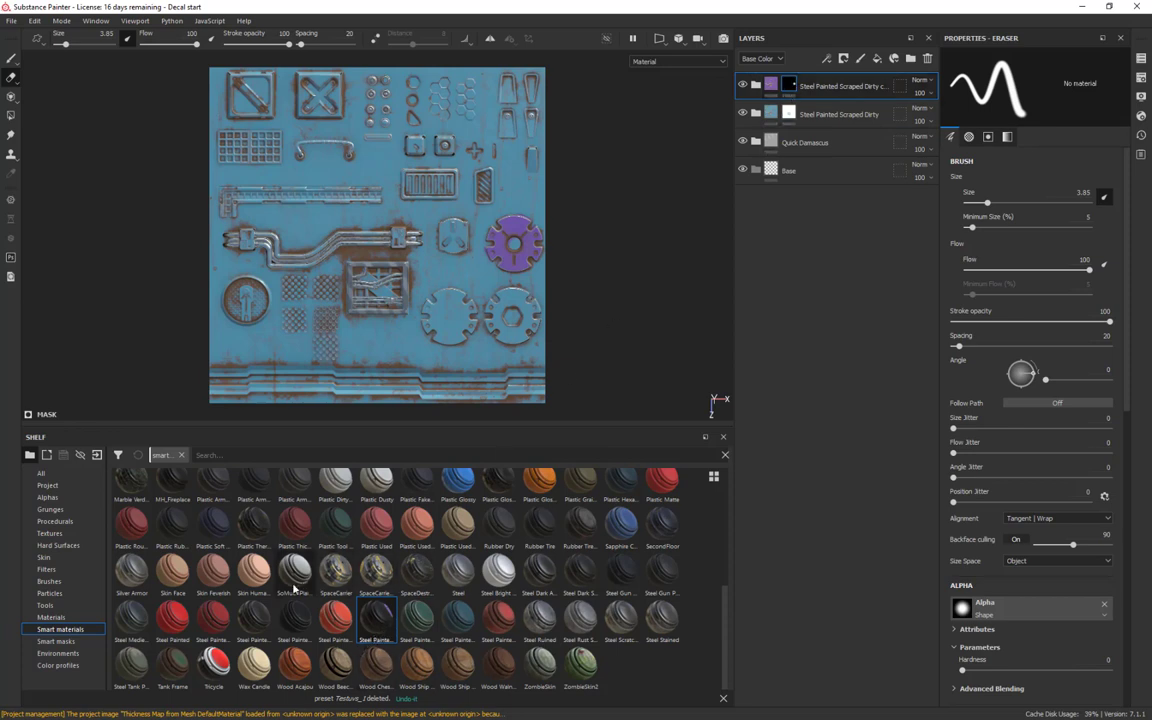
{"action": "right_click", "coordinate": [342, 604]}
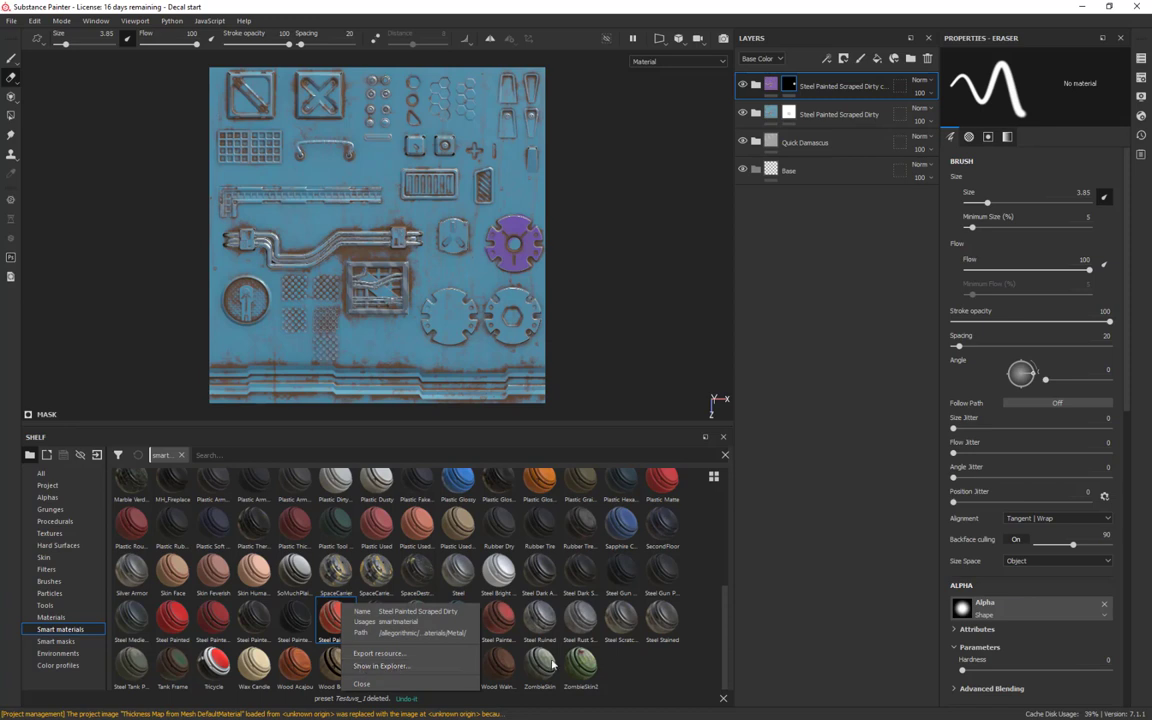
{"action": "left_click", "coordinate": [361, 666]}
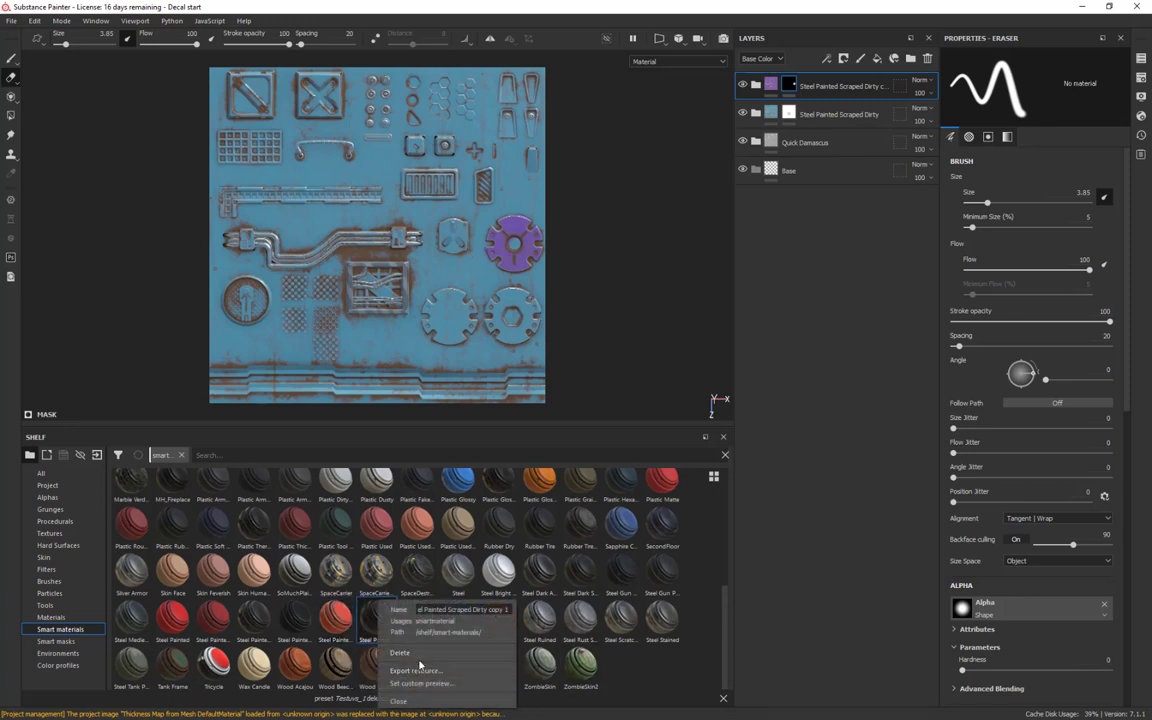
{"action": "left_click", "coordinate": [400, 652]}
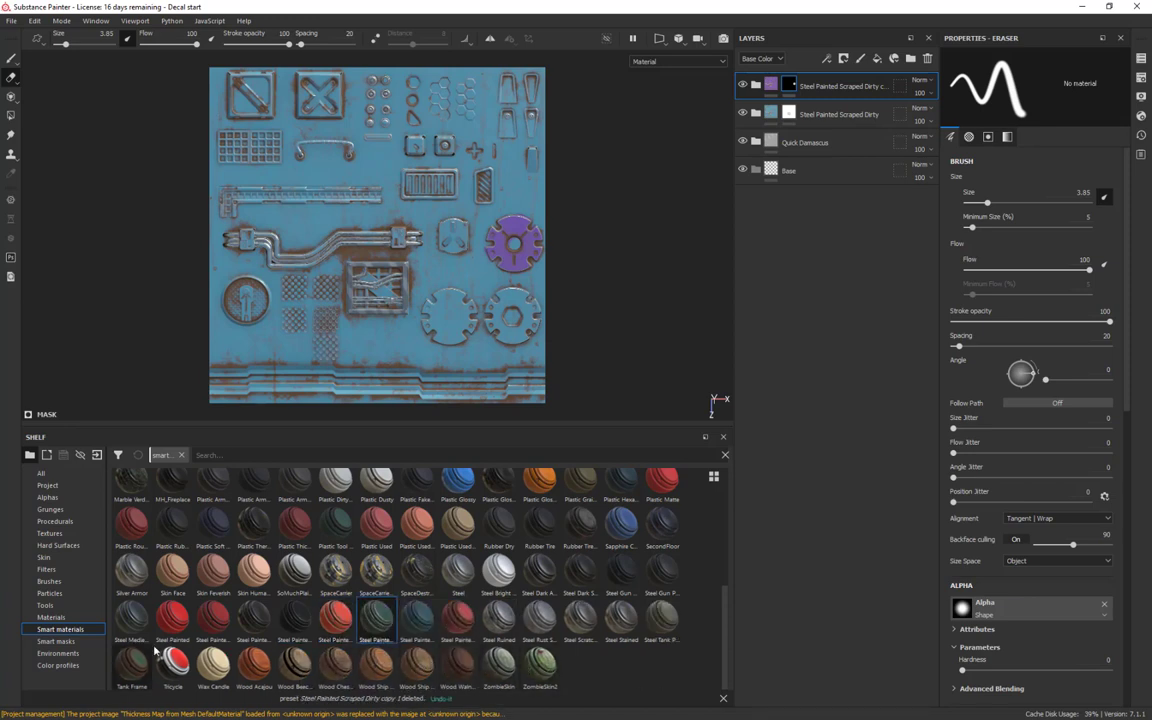
Show the original Steel Painted Scraped Dirty smart material's file in its Explorer folder and close that window
{"action": "right_click", "coordinate": [333, 625]}
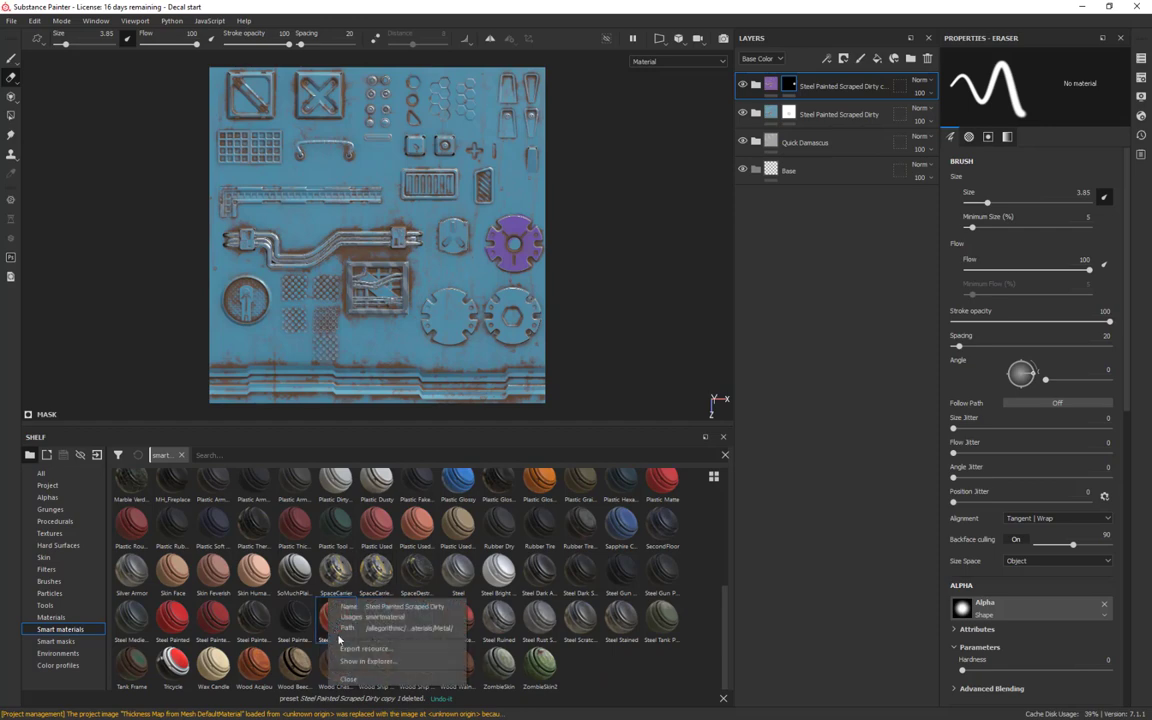
{"action": "left_click", "coordinate": [379, 660]}
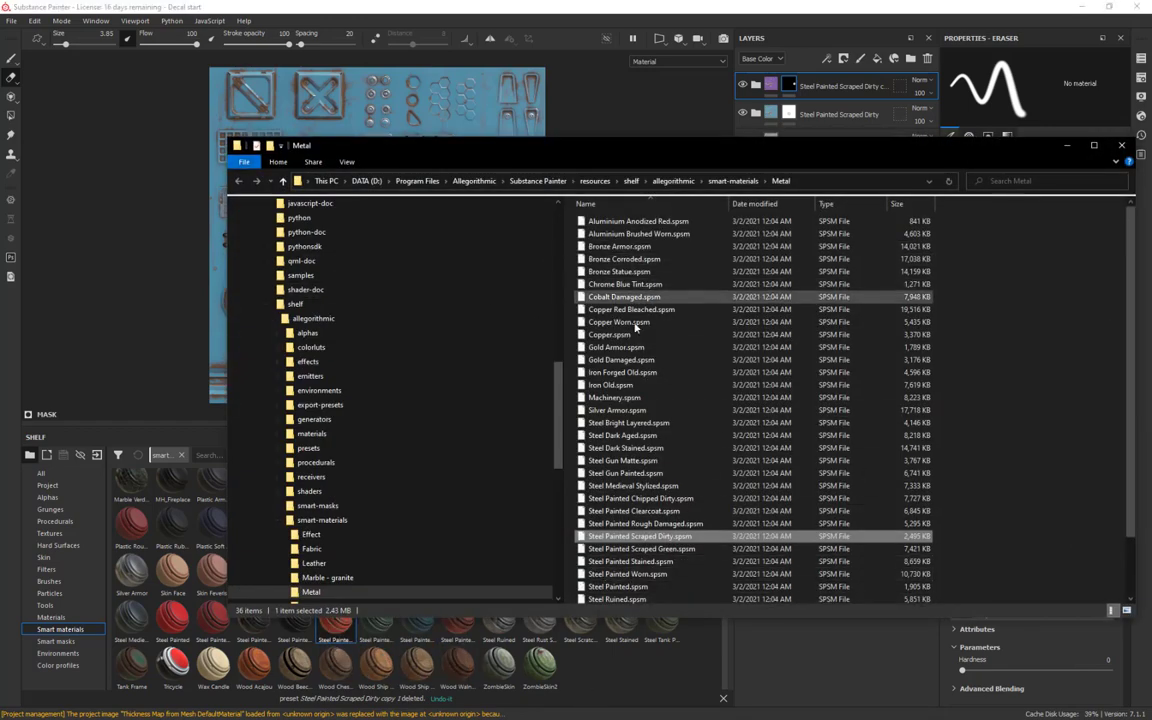
{"action": "left_click", "coordinate": [1120, 146]}
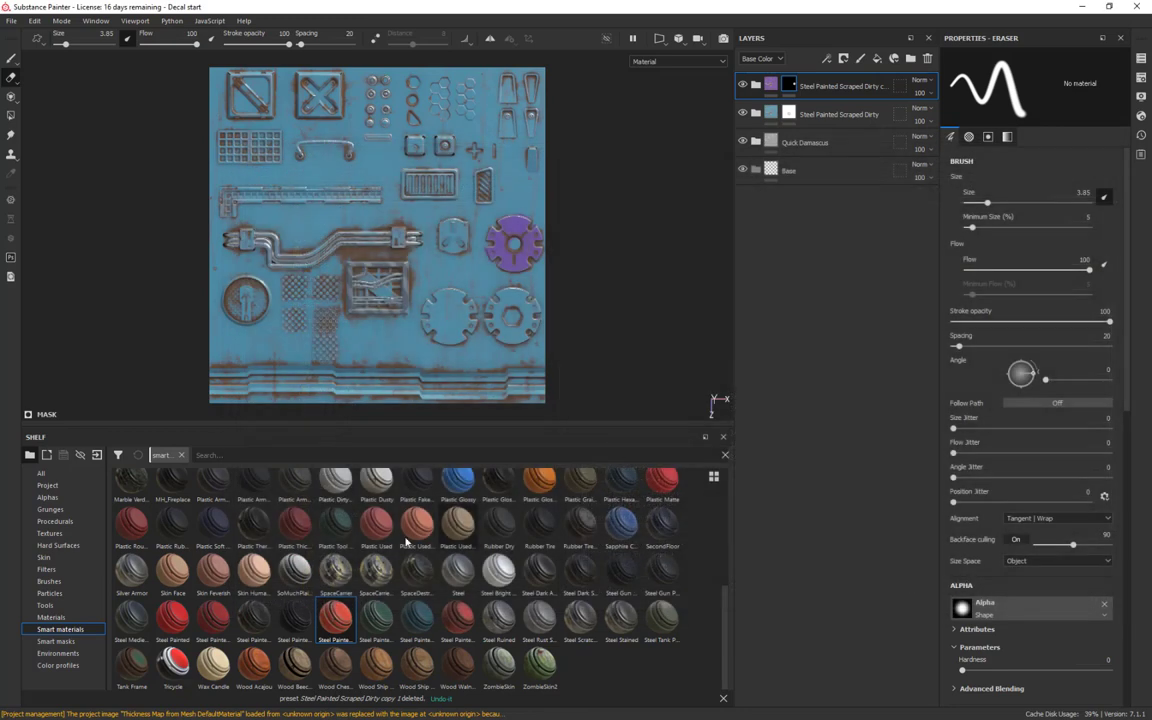